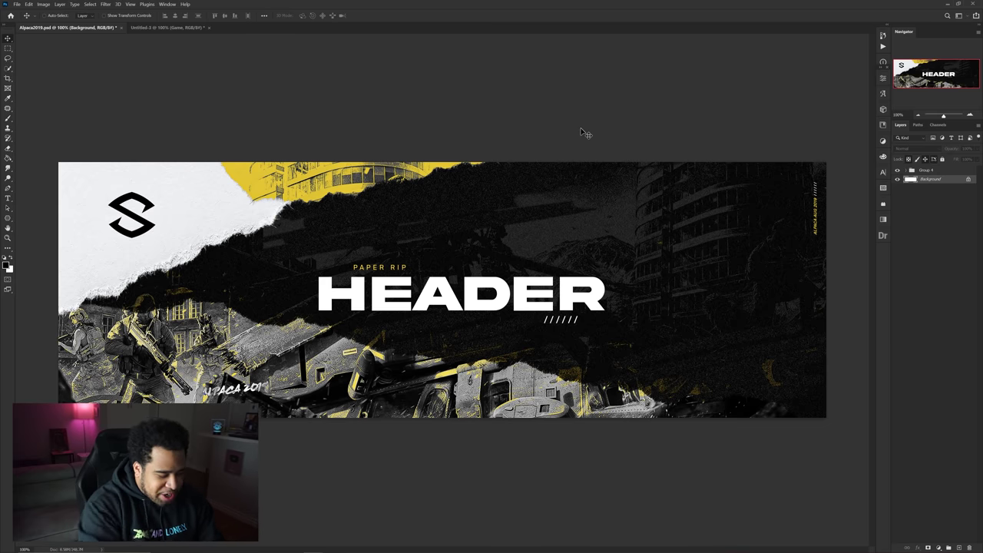
- Capture a screen region around the whole header, scribble trial pen strokes over its sections, and undo them
{"action": "key", "text": "Print"}
{"action": "left_click_drag", "start_coordinate": [49, 146], "coordinate": [870, 450]}
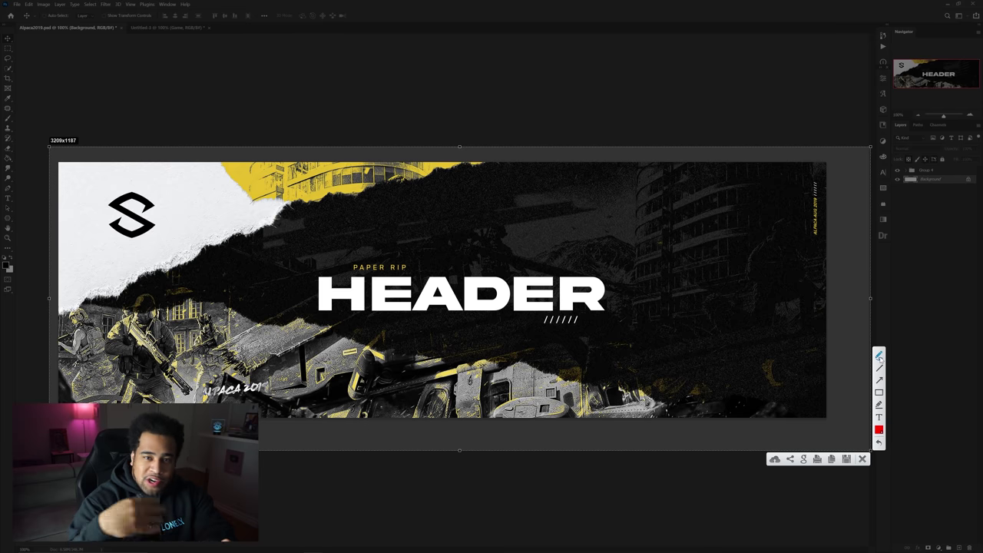
{"action": "mouse_move", "coordinate": [156, 187]}
{"action": "left_mouse_down"}
{"action": "mouse_move", "coordinate": [221, 165]}
{"action": "mouse_move", "coordinate": [182, 206]}
{"action": "left_mouse_up"}
{"action": "left_click_drag", "start_coordinate": [182, 265], "coordinate": [136, 430]}
{"action": "left_click_drag", "start_coordinate": [299, 242], "coordinate": [376, 459]}
{"action": "key", "text": "ctrl+z"}
{"action": "key", "text": "ctrl+z"}
{"action": "key", "text": "ctrl+z"}
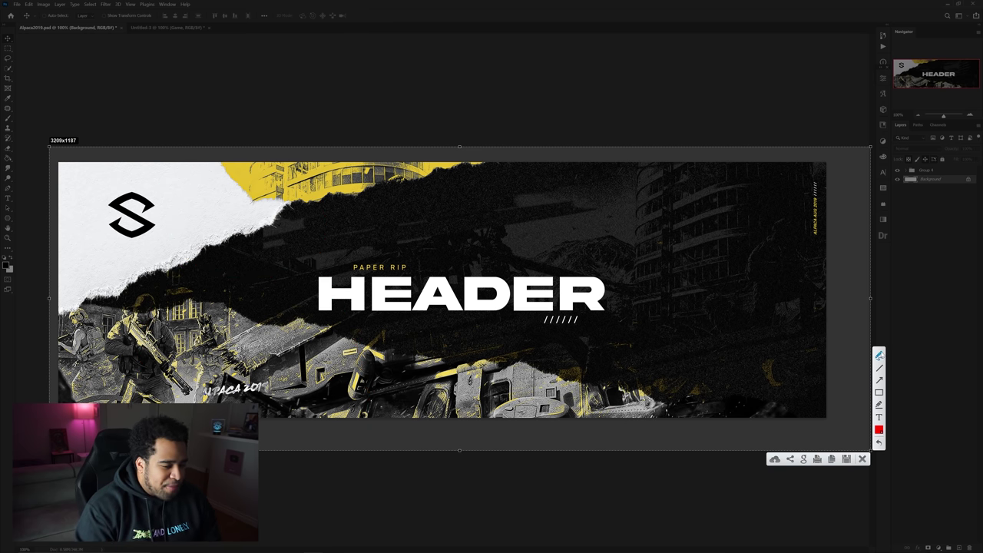
- Outline the header's separate torn-paper areas in red on the screen capture and discard the capture
{"action": "mouse_move", "coordinate": [62, 160]}
{"action": "left_mouse_down"}
{"action": "mouse_move", "coordinate": [57, 215]}
{"action": "mouse_move", "coordinate": [259, 240]}
{"action": "mouse_move", "coordinate": [44, 173]}
{"action": "mouse_move", "coordinate": [59, 344]}
{"action": "mouse_move", "coordinate": [670, 451]}
{"action": "mouse_move", "coordinate": [484, 372]}
{"action": "mouse_move", "coordinate": [226, 311]}
{"action": "mouse_move", "coordinate": [80, 302]}
{"action": "left_mouse_up"}
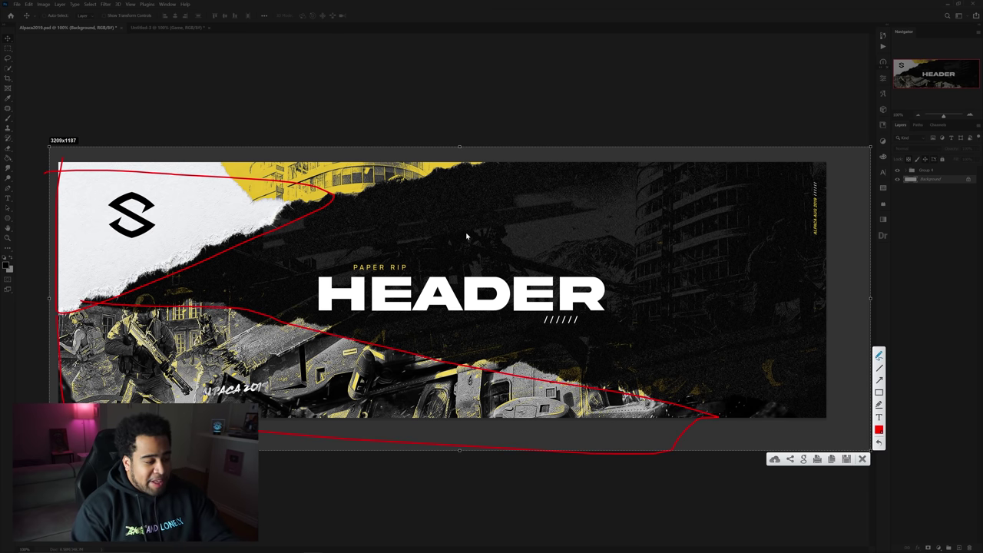
{"action": "mouse_move", "coordinate": [233, 250]}
{"action": "left_mouse_down"}
{"action": "mouse_move", "coordinate": [373, 210]}
{"action": "mouse_move", "coordinate": [840, 362]}
{"action": "mouse_move", "coordinate": [330, 315]}
{"action": "mouse_move", "coordinate": [181, 288]}
{"action": "left_mouse_up"}
{"action": "mouse_move", "coordinate": [224, 150]}
{"action": "left_mouse_down"}
{"action": "mouse_move", "coordinate": [265, 214]}
{"action": "mouse_move", "coordinate": [525, 170]}
{"action": "mouse_move", "coordinate": [240, 161]}
{"action": "left_mouse_up"}
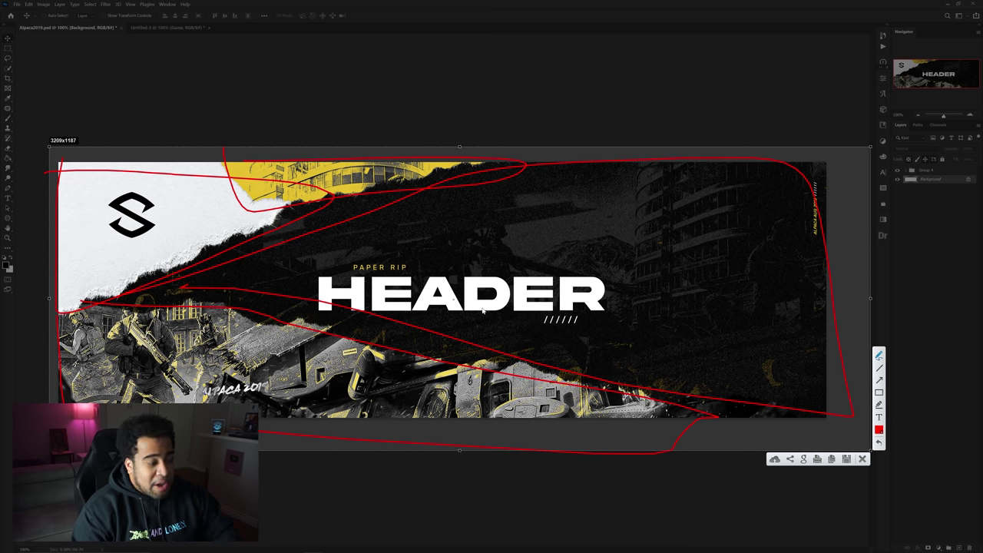
{"action": "left_click", "coordinate": [862, 458]}
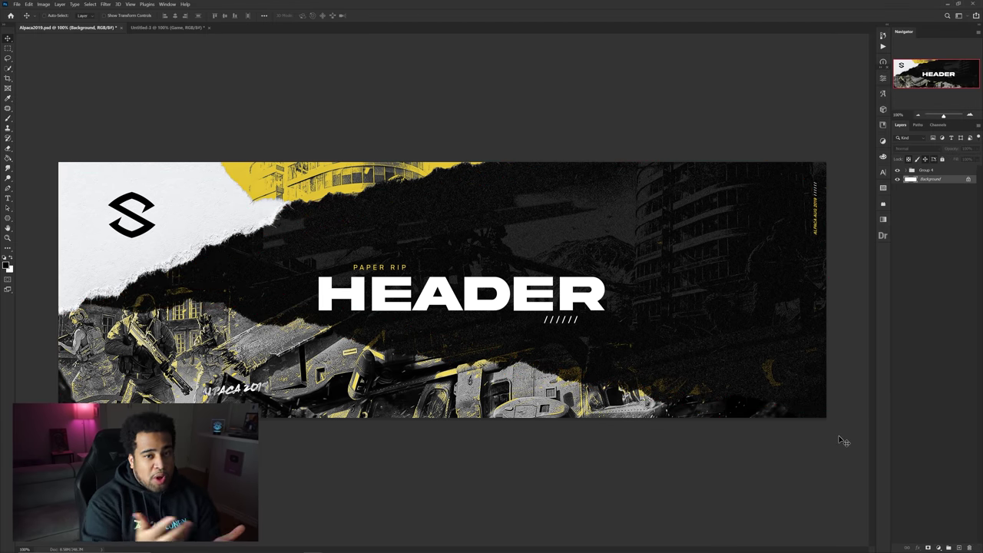
- Switch to the Untitled-3 document and try shifting its artwork on the canvas, undoing the move
{"action": "left_click", "coordinate": [178, 27]}
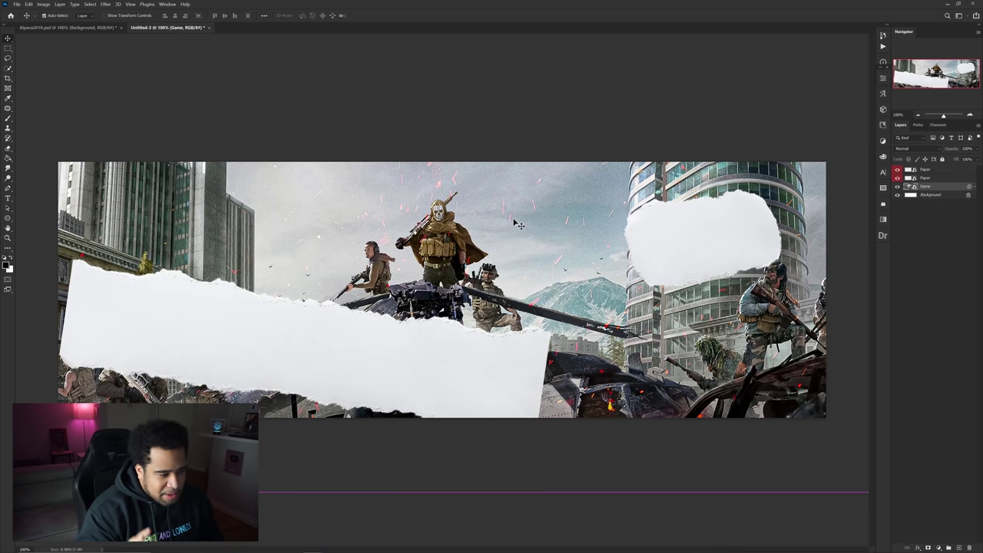
{"action": "left_click_drag", "start_coordinate": [376, 292], "coordinate": [524, 285]}
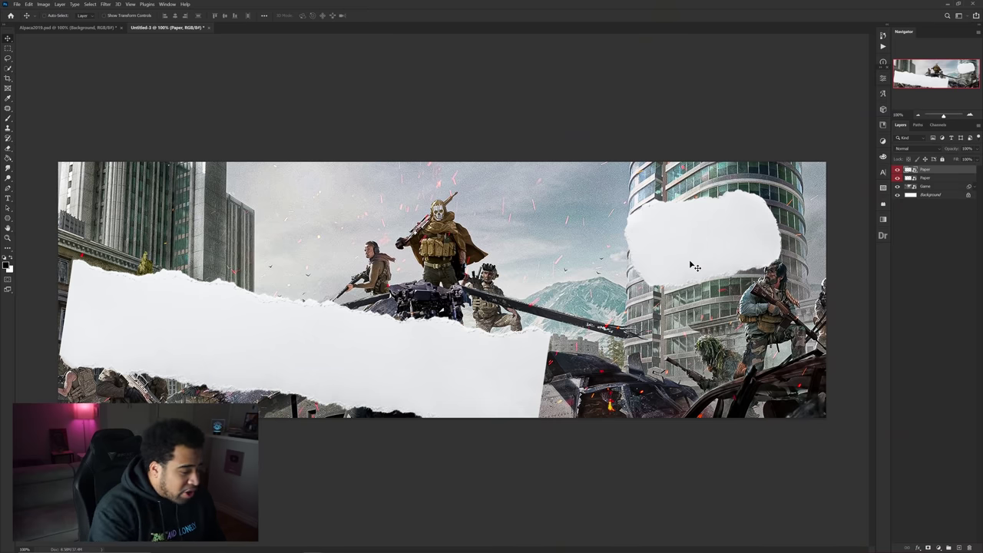
{"action": "left_click_drag", "start_coordinate": [547, 285], "coordinate": [545, 239]}
{"action": "key", "text": "ctrl+z"}
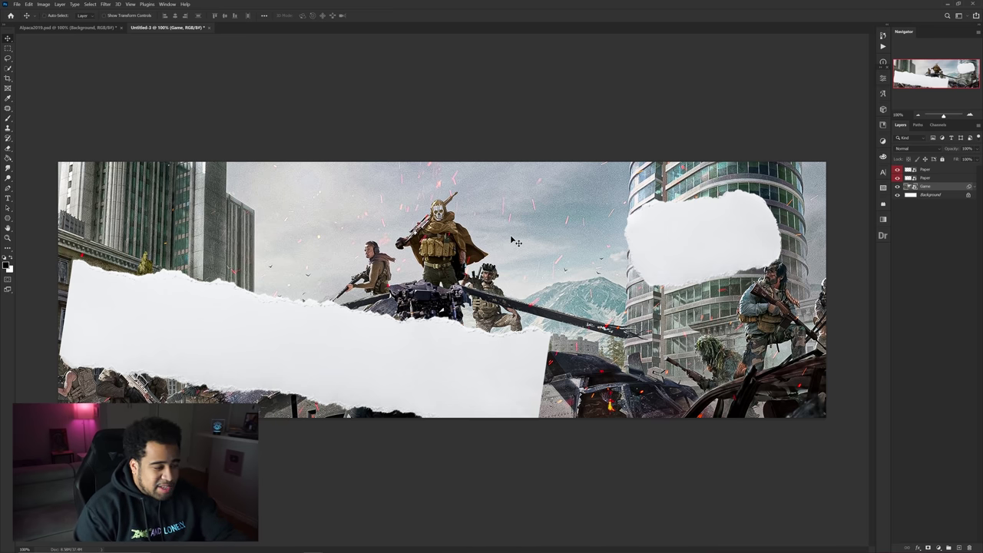
- Scale the wide lower paper strip up to about 85% and place it along the canvas's lower edge
{"action": "left_click", "coordinate": [428, 331]}
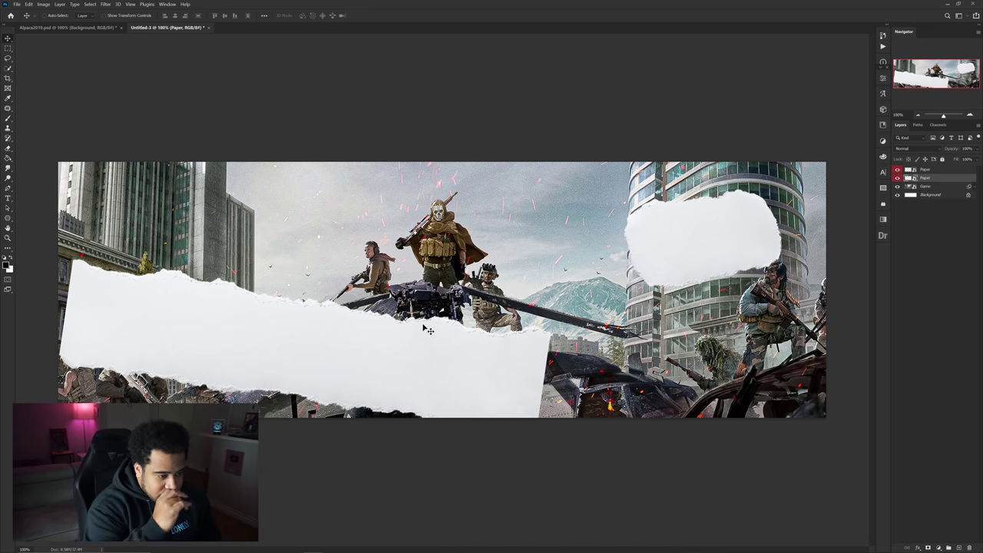
{"action": "key", "text": "ctrl"}
{"action": "key", "text": "ctrl+t"}
{"action": "left_click_drag", "start_coordinate": [551, 355], "coordinate": [563, 410]}
{"action": "key", "text": "Return"}
{"action": "scroll", "coordinate": [760, 379], "scroll_direction": "up", "scroll_amount": 2}
{"action": "left_click_drag", "start_coordinate": [757, 379], "coordinate": [679, 256]}
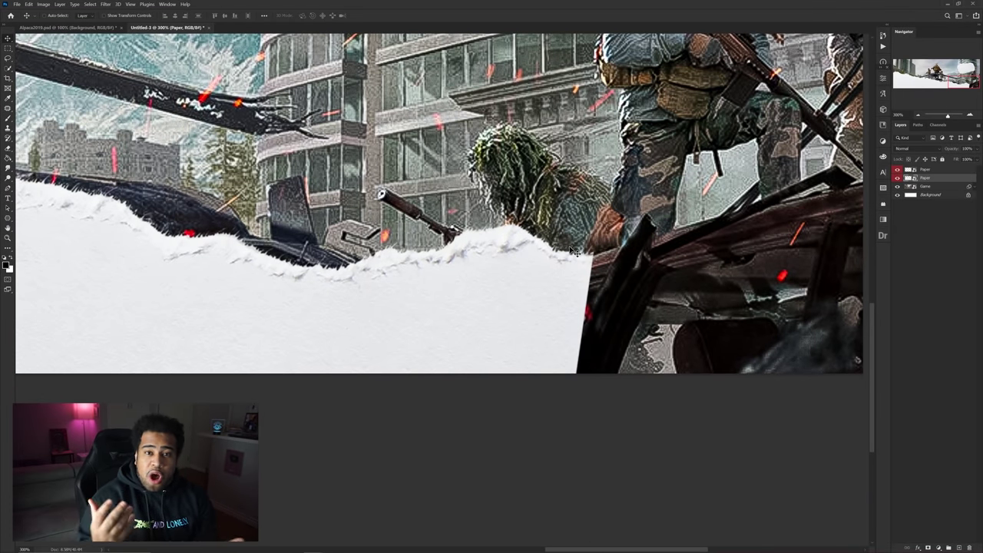
- Enlarge the wide paper strip to about 92%, tilt it, and reposition it so its torn edge slopes down across the canvas
{"action": "scroll", "coordinate": [585, 233], "scroll_direction": "down", "scroll_amount": 3}
{"action": "key", "text": "ctrl+t"}
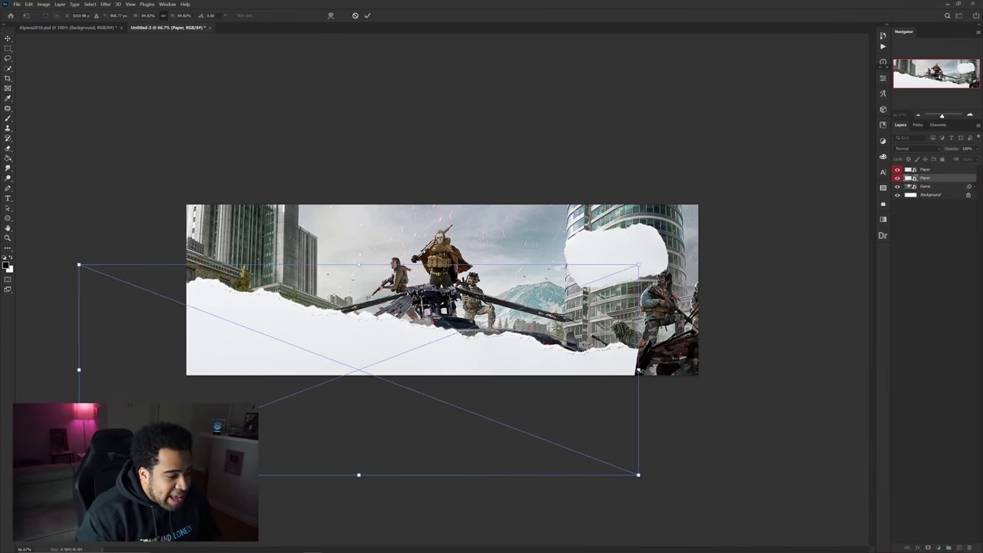
{"action": "left_click_drag", "start_coordinate": [641, 371], "coordinate": [683, 363]}
{"action": "left_click_drag", "start_coordinate": [702, 330], "coordinate": [684, 352]}
{"action": "left_click_drag", "start_coordinate": [489, 346], "coordinate": [541, 363]}
{"action": "left_click_drag", "start_coordinate": [484, 265], "coordinate": [473, 262]}
{"action": "left_click_drag", "start_coordinate": [472, 298], "coordinate": [456, 291]}
{"action": "left_click_drag", "start_coordinate": [459, 247], "coordinate": [466, 251]}
{"action": "left_click_drag", "start_coordinate": [453, 317], "coordinate": [443, 320]}
{"action": "left_click_drag", "start_coordinate": [720, 377], "coordinate": [720, 364]}
{"action": "left_click_drag", "start_coordinate": [580, 350], "coordinate": [570, 347]}
{"action": "key", "text": "Return"}
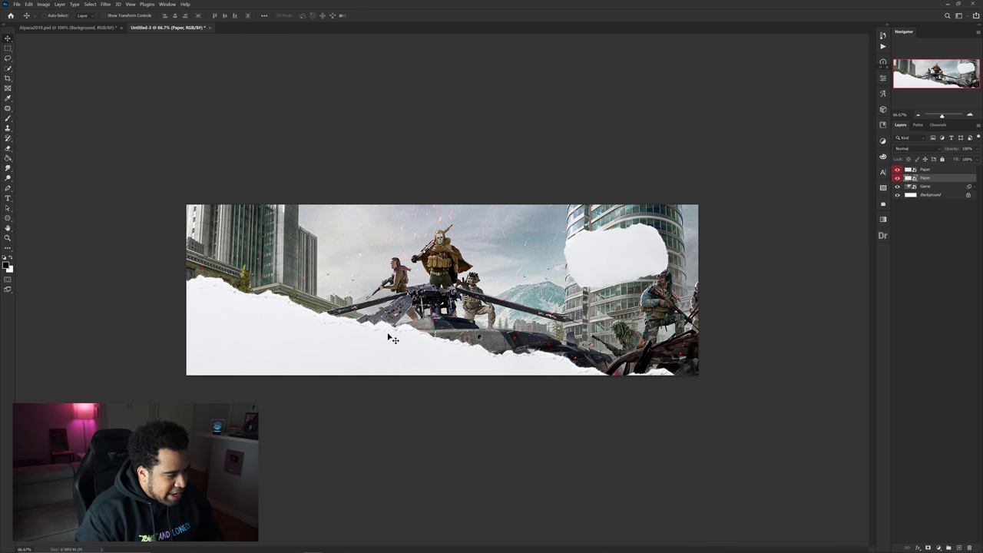
- Rotate the wide paper strip to about 0.8° and shift it to cover the canvas's lower right corner
{"action": "key", "text": "ctrl+t"}
{"action": "left_click_drag", "start_coordinate": [725, 359], "coordinate": [726, 350]}
{"action": "key", "text": "Return"}
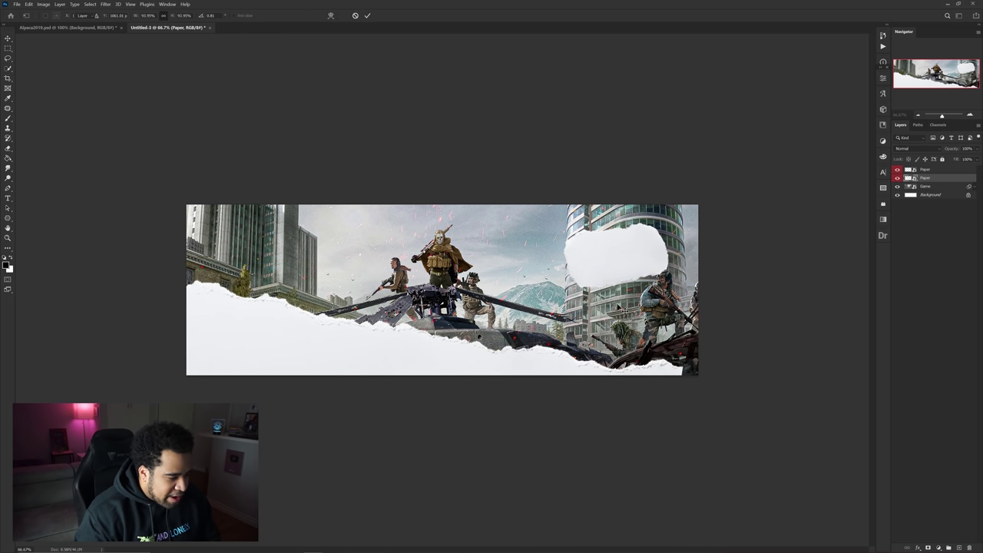
{"action": "mouse_move", "coordinate": [630, 332]}
{"action": "left_mouse_down"}
{"action": "mouse_move", "coordinate": [658, 313]}
{"action": "mouse_move", "coordinate": [637, 336]}
{"action": "mouse_move", "coordinate": [648, 338]}
{"action": "left_mouse_up"}
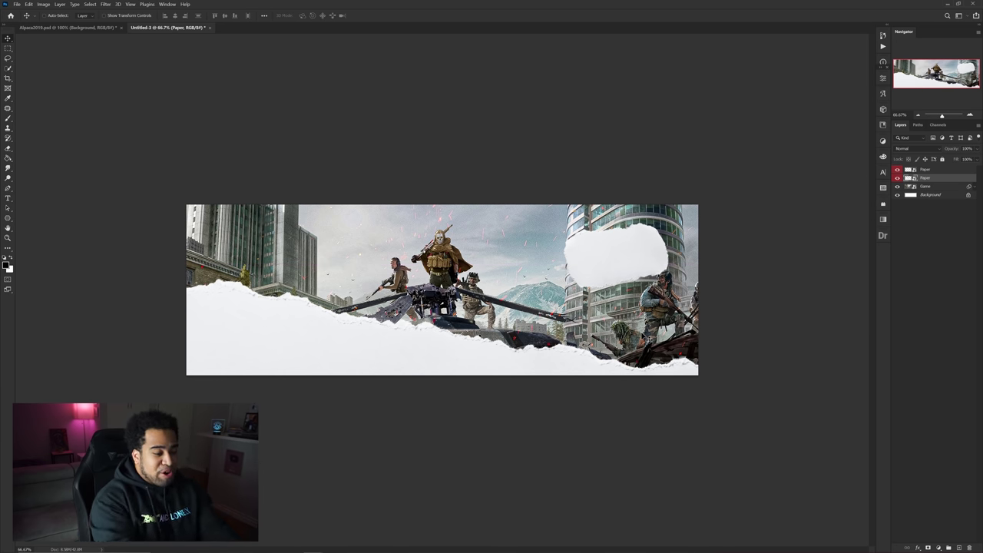
- Move the small paper piece to the canvas's upper edge left of centre and adjust its transform so the tear angles upward
{"action": "left_click_drag", "start_coordinate": [610, 280], "coordinate": [363, 204]}
{"action": "key", "text": "ctrl+t"}
{"action": "left_click_drag", "start_coordinate": [436, 191], "coordinate": [445, 198]}
{"action": "key", "text": "Return"}
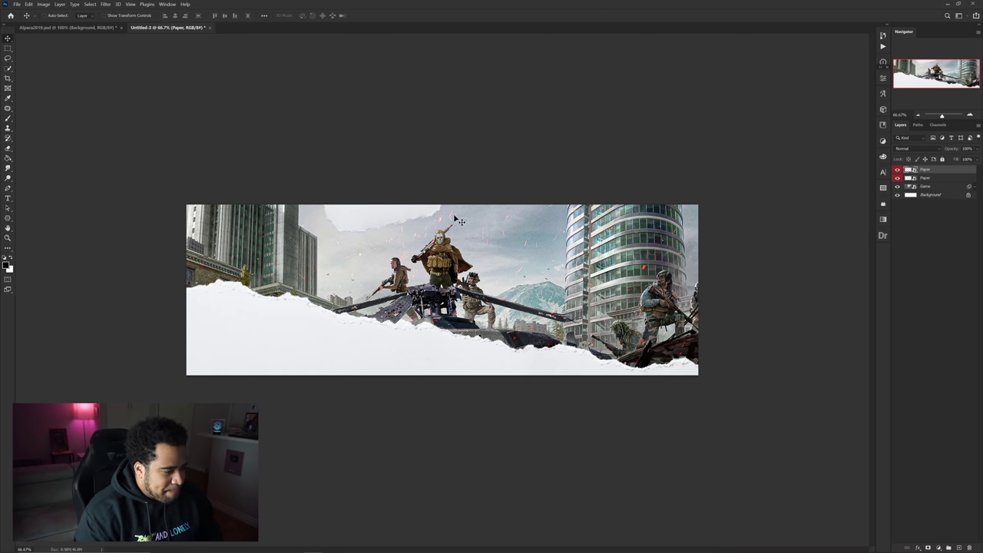
- Hide the Game layer and turn the Background layer black by lowering its Hue/Saturation lightness to the minimum
{"action": "left_click", "coordinate": [490, 244]}
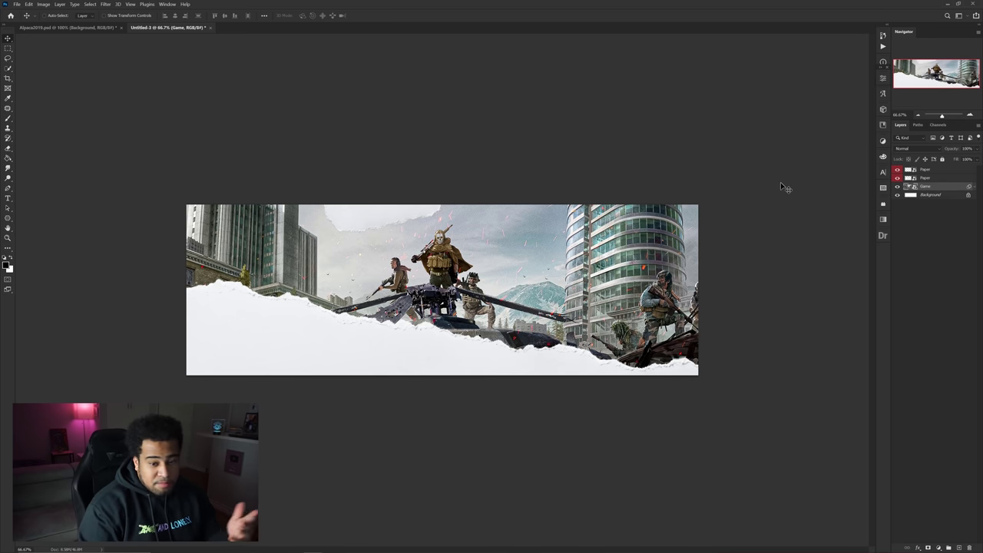
{"action": "left_click", "coordinate": [897, 186]}
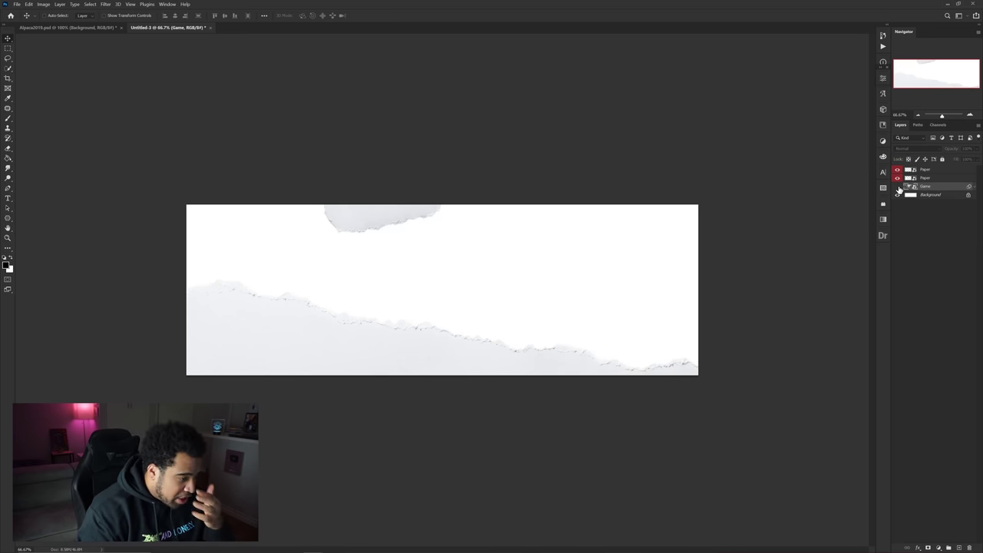
{"action": "left_click", "coordinate": [935, 196]}
{"action": "double_click", "coordinate": [951, 197]}
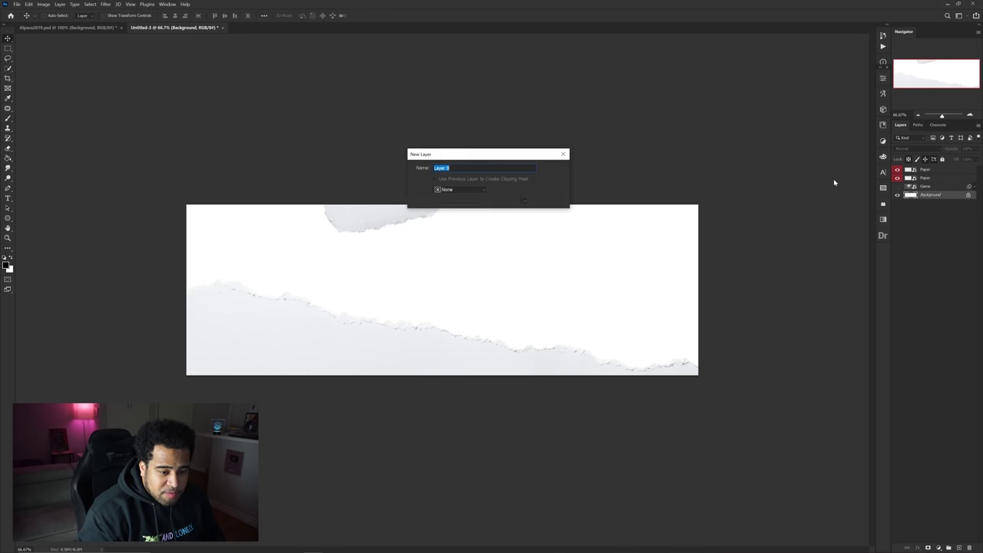
{"action": "left_click", "coordinate": [555, 181]}
{"action": "key", "text": "ctrl+u"}
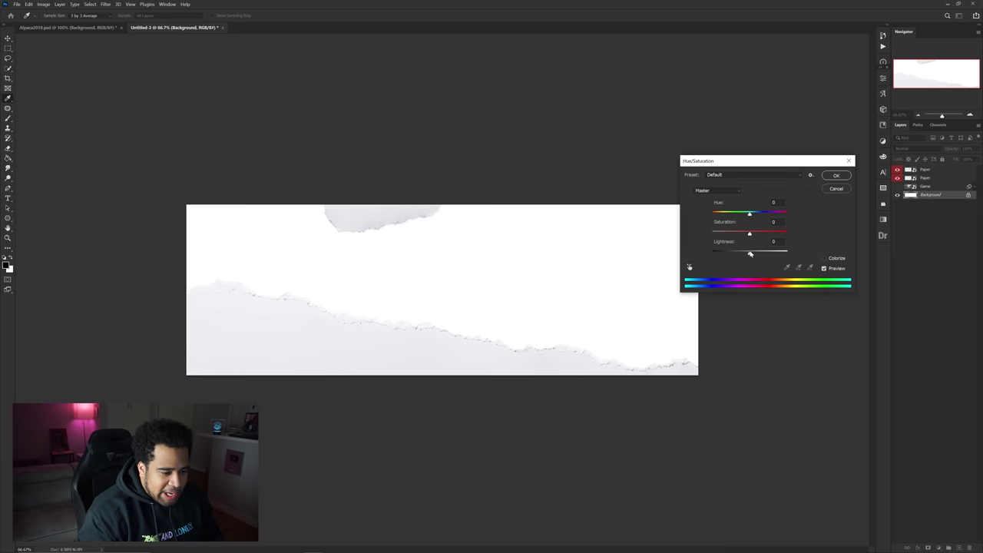
{"action": "left_click_drag", "start_coordinate": [751, 253], "coordinate": [709, 253]}
{"action": "left_click", "coordinate": [836, 175]}
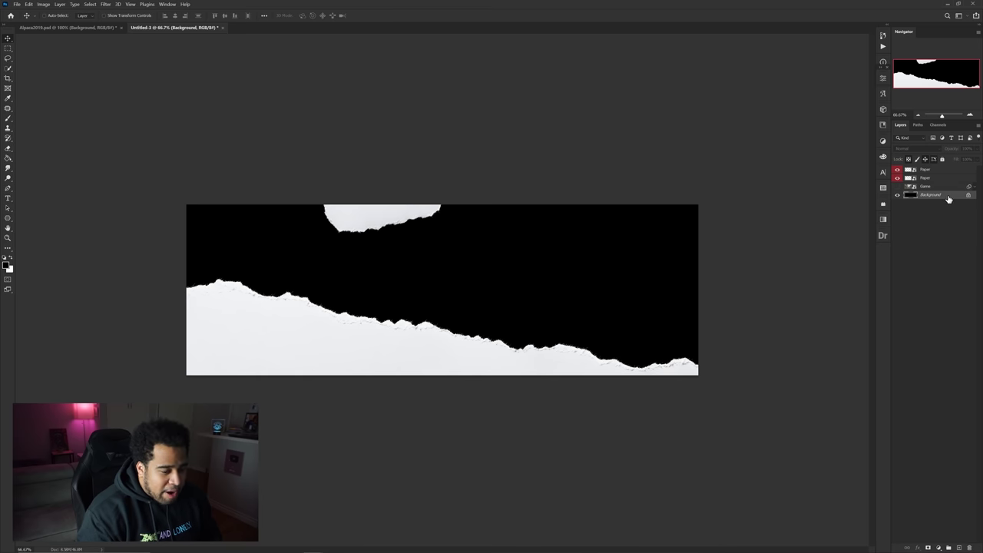
- Duplicate the black Background layer and add 14% Gaussian monochromatic noise to the copy
{"action": "key", "text": "ctrl+j"}
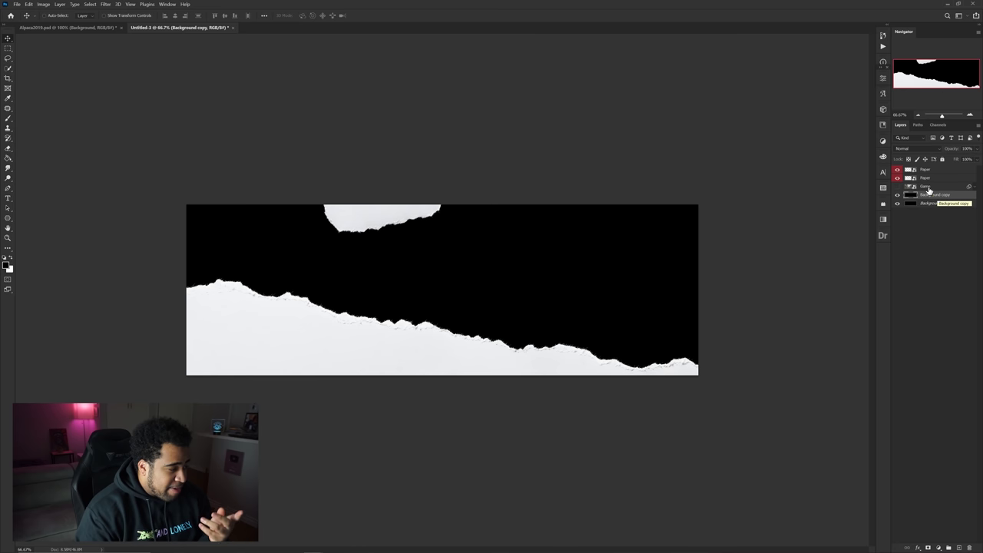
{"action": "left_click", "coordinate": [106, 5]}
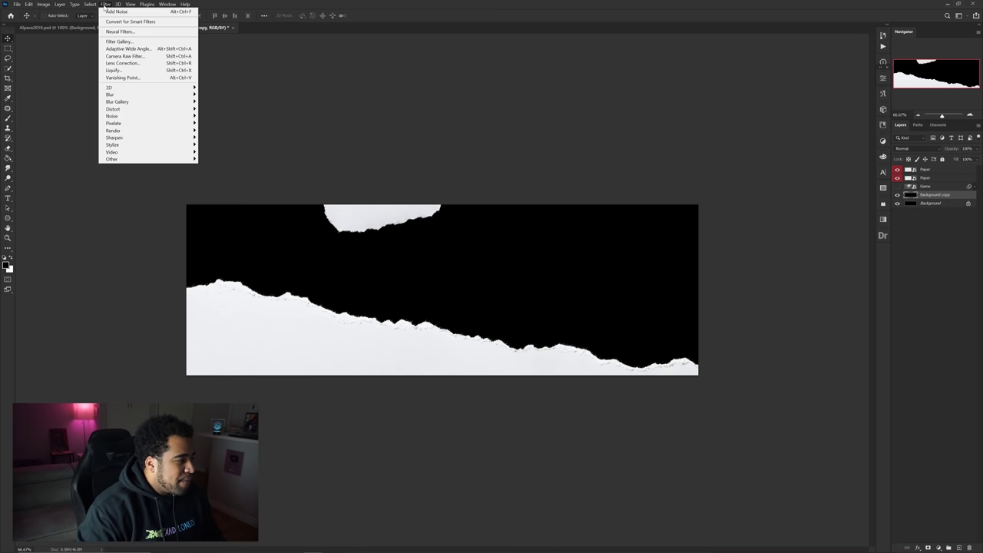
{"action": "mouse_move", "coordinate": [138, 116]}
{"action": "left_click", "coordinate": [219, 116]}
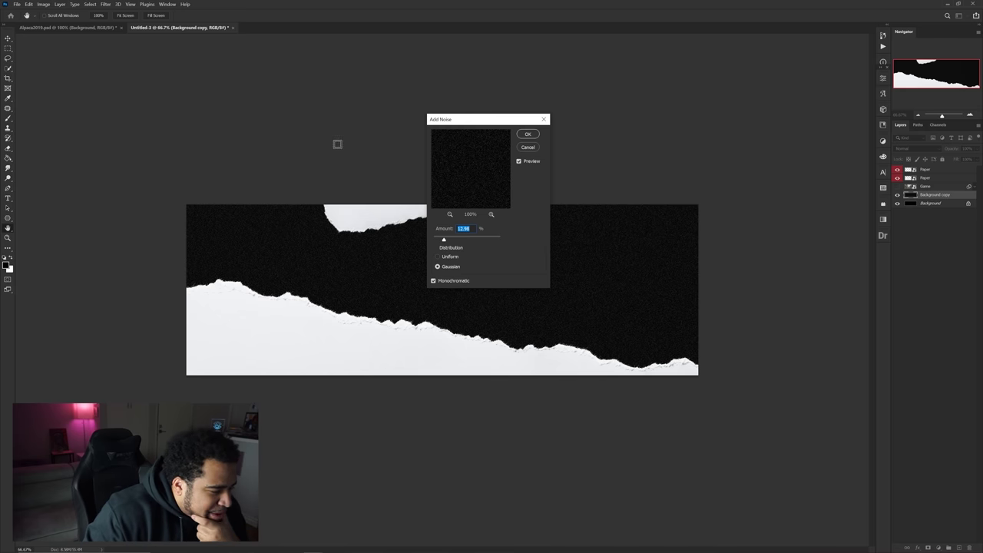
{"action": "type", "text": "13"}
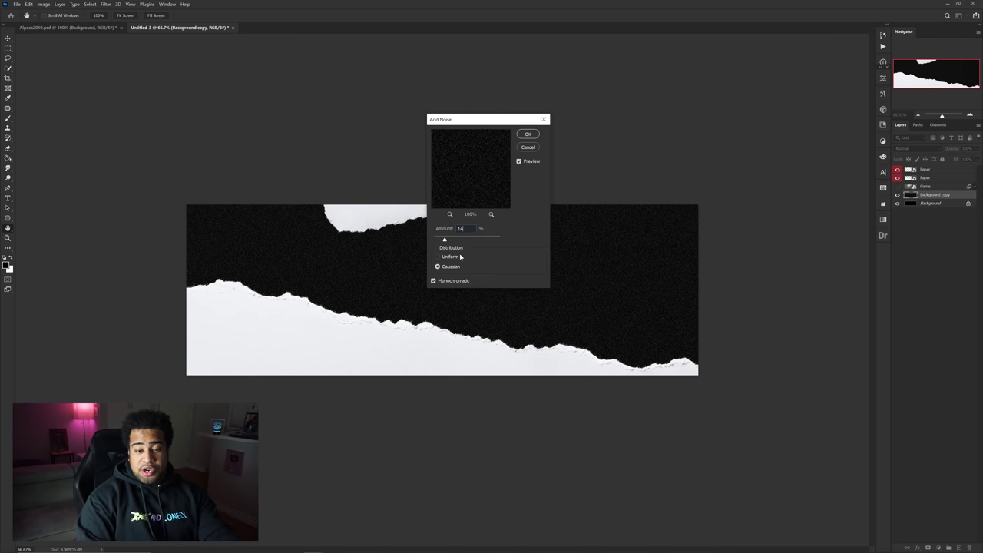
{"action": "left_click", "coordinate": [528, 134]}
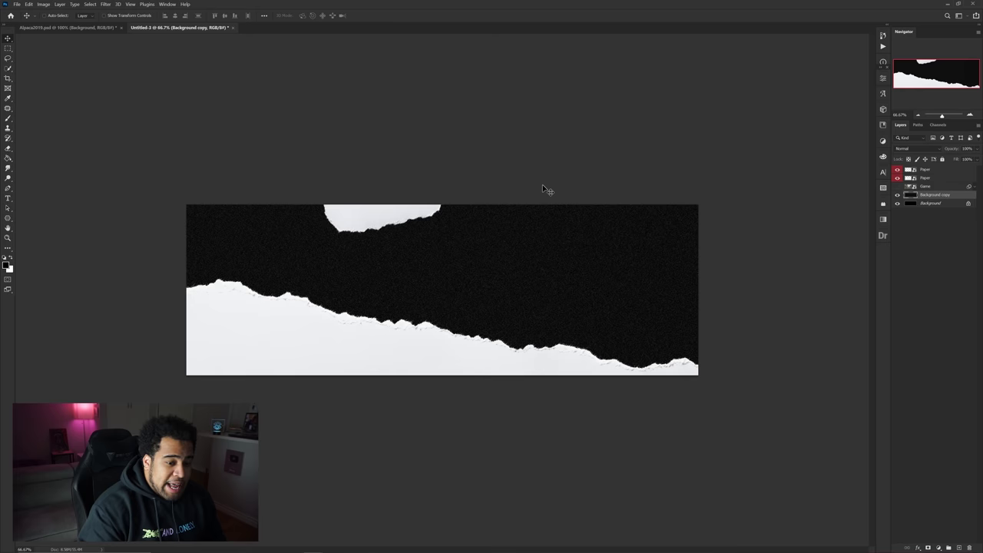
- Show the Game layer again and rename it Game BG
{"action": "left_click", "coordinate": [897, 188]}
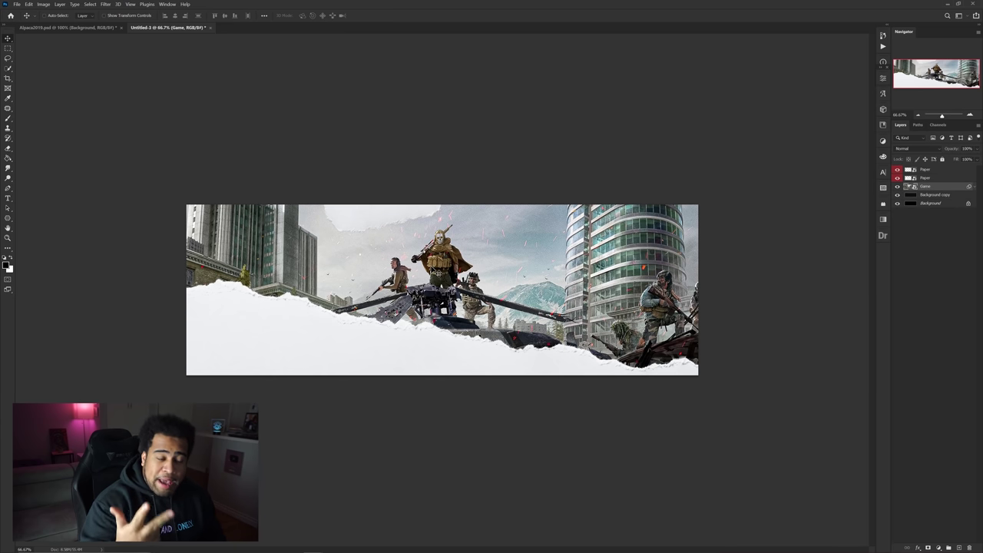
{"action": "double_click", "coordinate": [925, 187]}
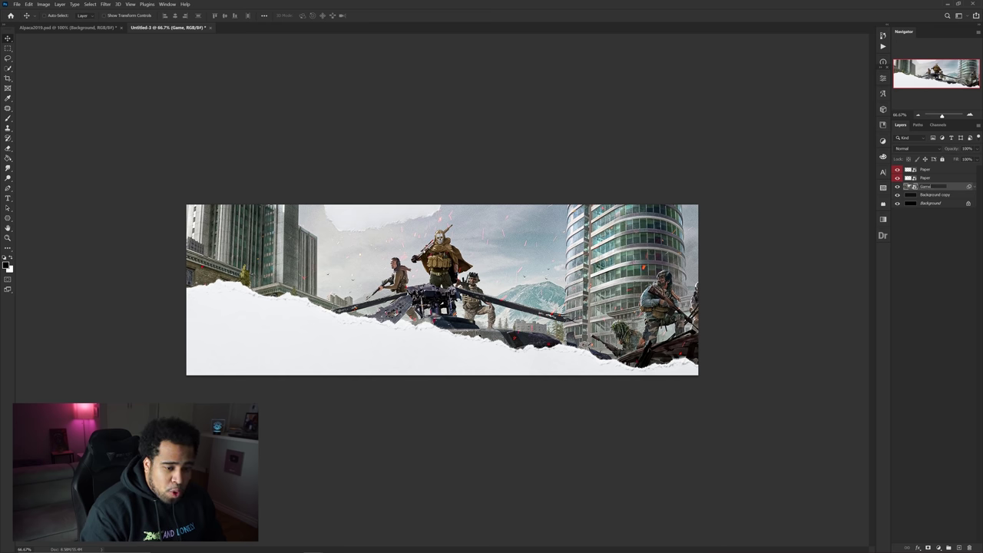
{"action": "type", "text": "BG"}
{"action": "key", "text": "Return"}
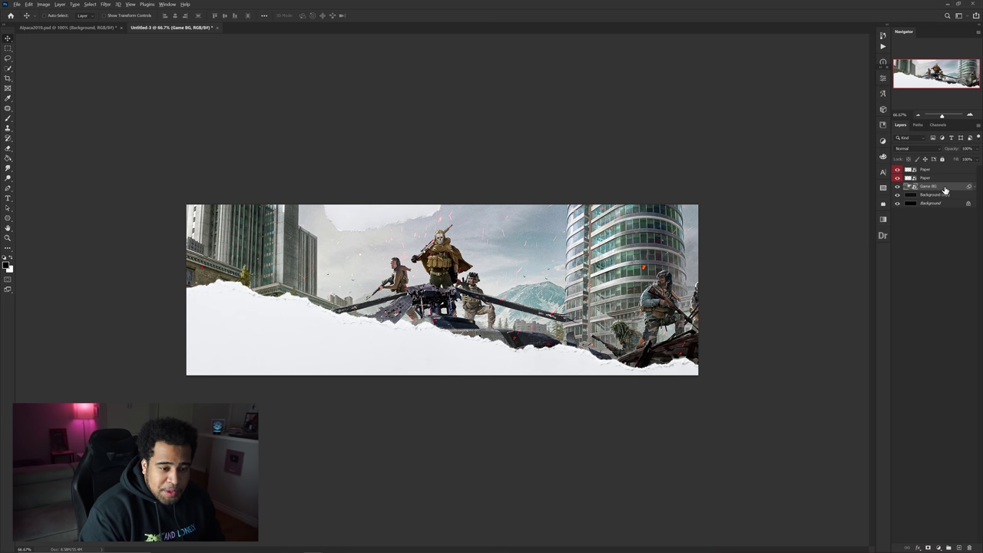
- Duplicate Game BG directly above the lower Paper layer and clip the copy to that paper
{"action": "left_click_drag", "start_coordinate": [944, 189], "coordinate": [939, 178]}
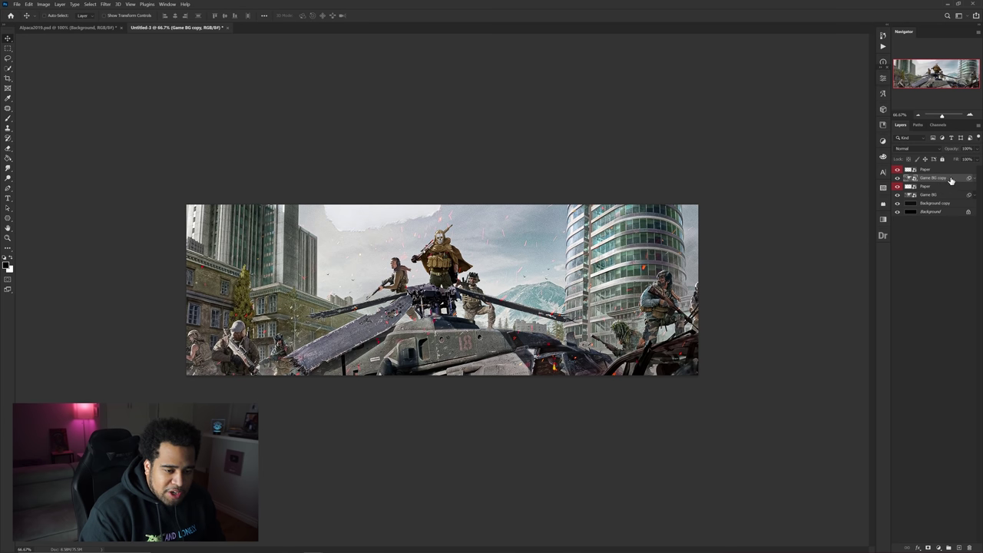
{"action": "right_click", "coordinate": [951, 180]}
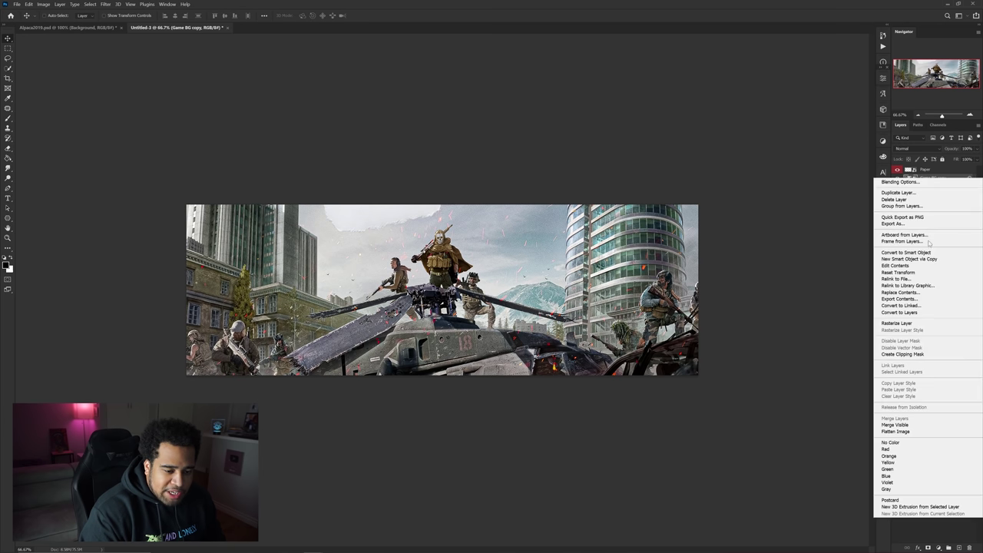
{"action": "left_click", "coordinate": [905, 355]}
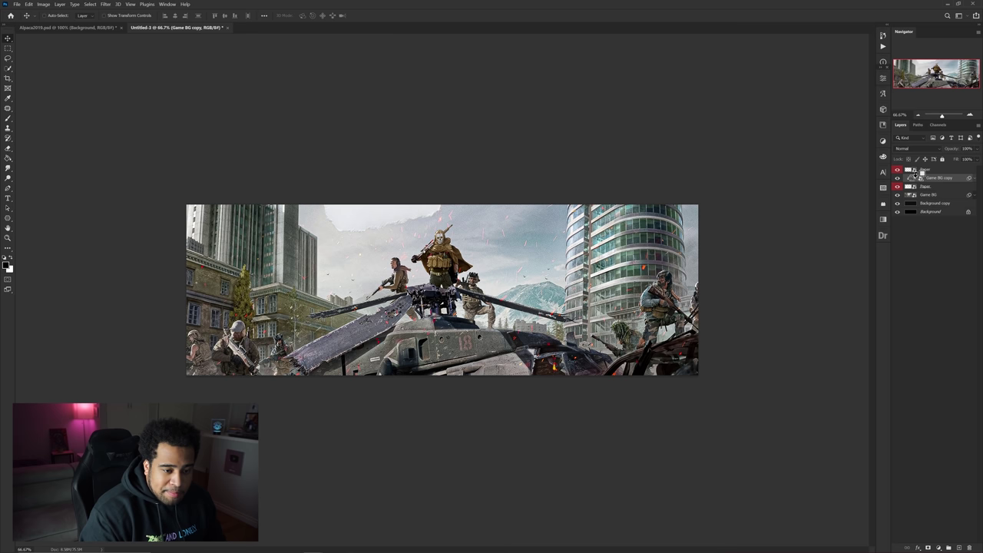
{"action": "left_click_drag", "start_coordinate": [507, 286], "coordinate": [481, 283]}
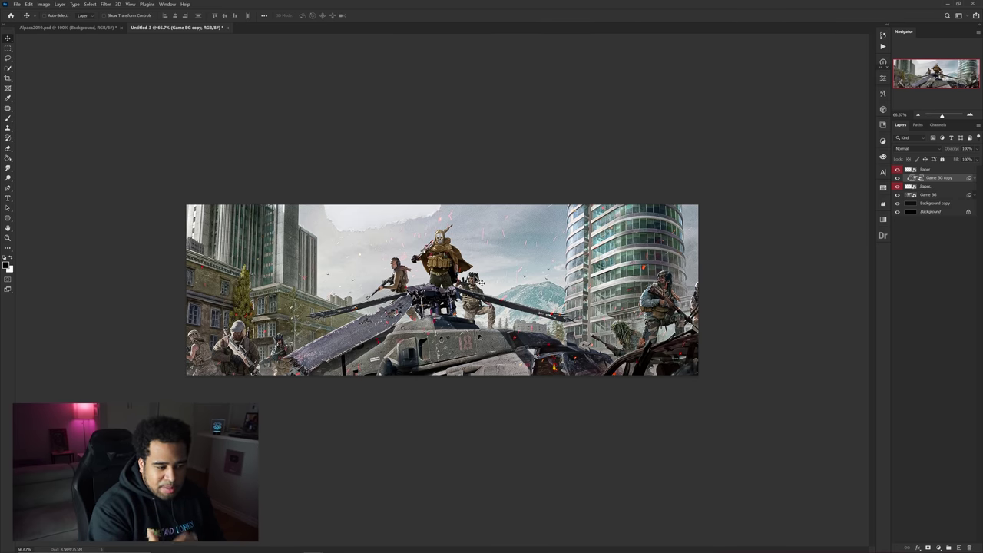
- Duplicate the game image above the upper Paper layer, clip it to that paper, and shift it so buildings fill the tear
{"action": "left_click_drag", "start_coordinate": [931, 183], "coordinate": [934, 171]}
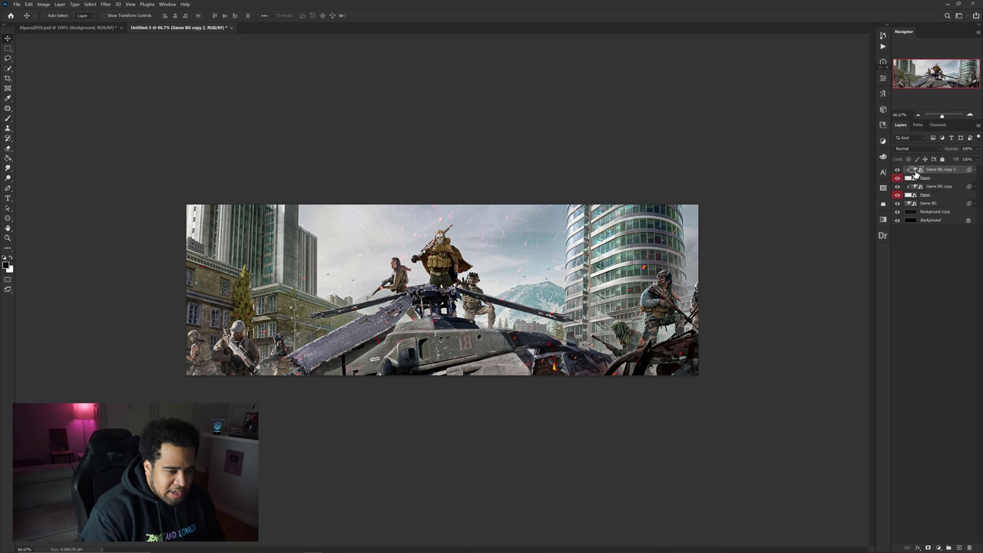
{"action": "mouse_move", "coordinate": [351, 223]}
{"action": "left_mouse_down"}
{"action": "mouse_move", "coordinate": [525, 250]}
{"action": "mouse_move", "coordinate": [338, 220]}
{"action": "left_mouse_up"}
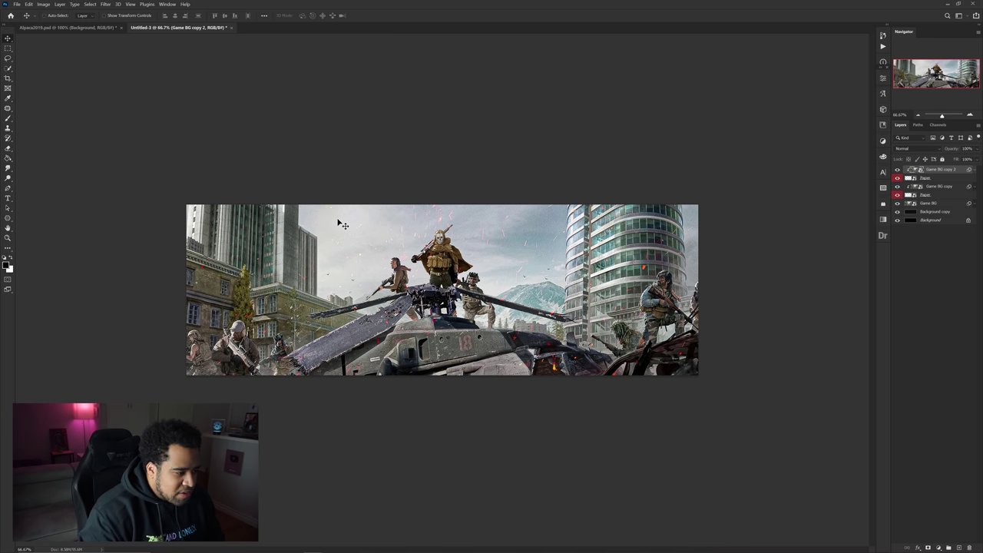
{"action": "scroll", "coordinate": [357, 217], "scroll_direction": "up", "scroll_amount": 2}
{"action": "left_click_drag", "start_coordinate": [223, 198], "coordinate": [466, 148]}
{"action": "scroll", "coordinate": [461, 150], "scroll_direction": "down", "scroll_amount": 1}
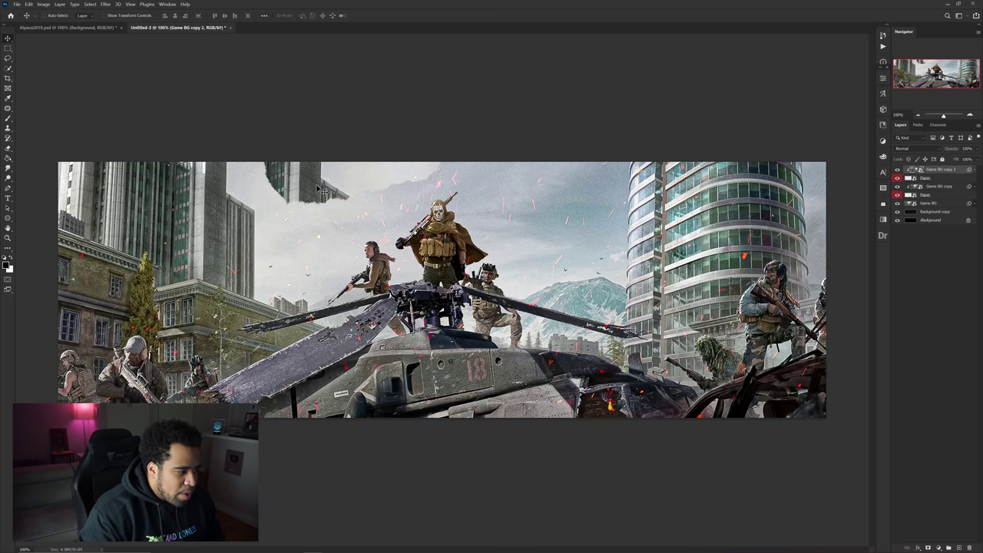
- Shift the game image in the upper tear, and scale the lower tear's copy to about 116.16%, repositioning it so the soldiers fill the rip
{"action": "left_click_drag", "start_coordinate": [317, 186], "coordinate": [383, 196]}
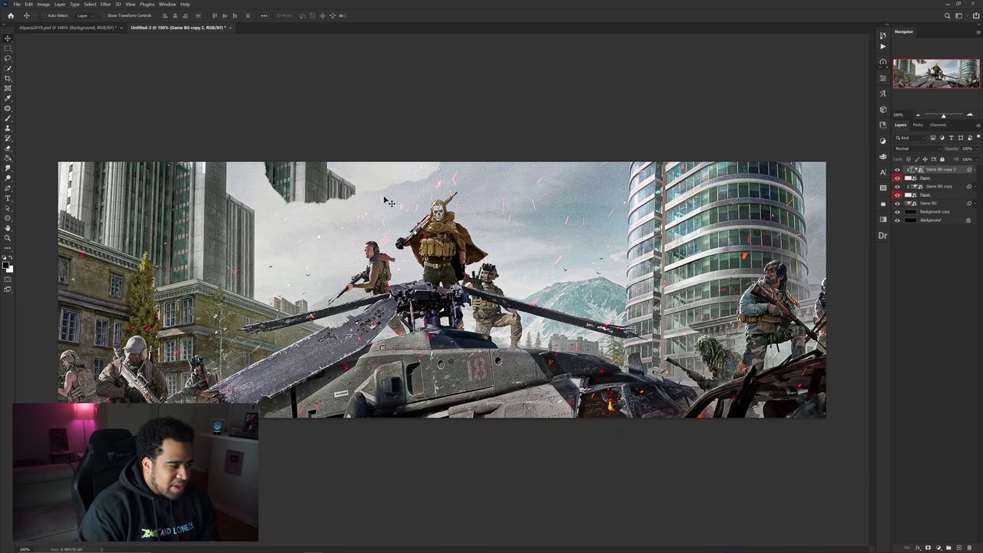
{"action": "left_click_drag", "start_coordinate": [326, 401], "coordinate": [304, 390]}
{"action": "key", "text": "ctrl+z"}
{"action": "key", "text": "ctrl+t"}
{"action": "left_click_drag", "start_coordinate": [440, 491], "coordinate": [440, 532]}
{"action": "left_click_drag", "start_coordinate": [358, 424], "coordinate": [459, 383]}
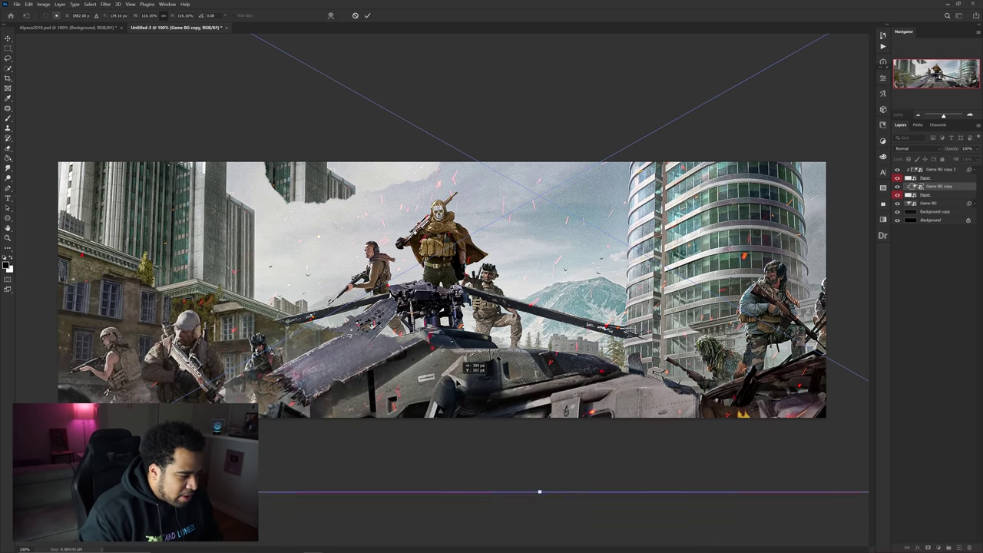
{"action": "key", "text": "Return"}
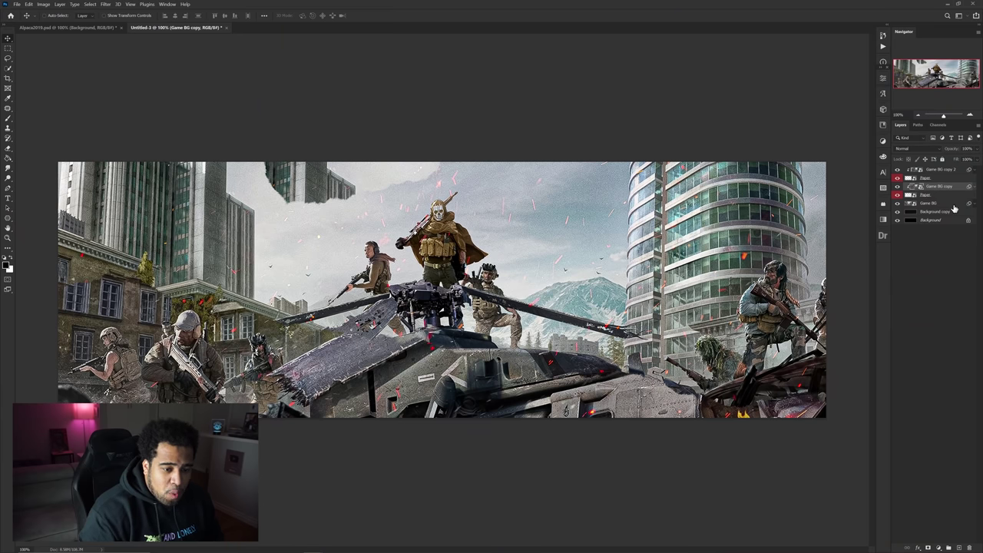
- Add a Gradient Map adjustment layer directly above the Game BG layer
{"action": "left_click", "coordinate": [952, 205]}
{"action": "left_click", "coordinate": [898, 203]}
{"action": "left_click", "coordinate": [898, 204]}
{"action": "left_click", "coordinate": [938, 548]}
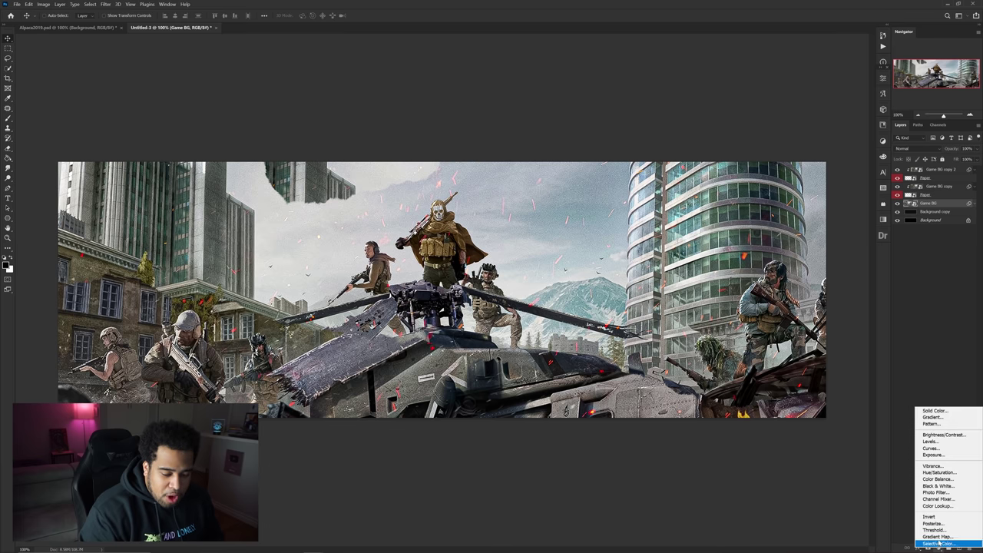
{"action": "left_click", "coordinate": [933, 538]}
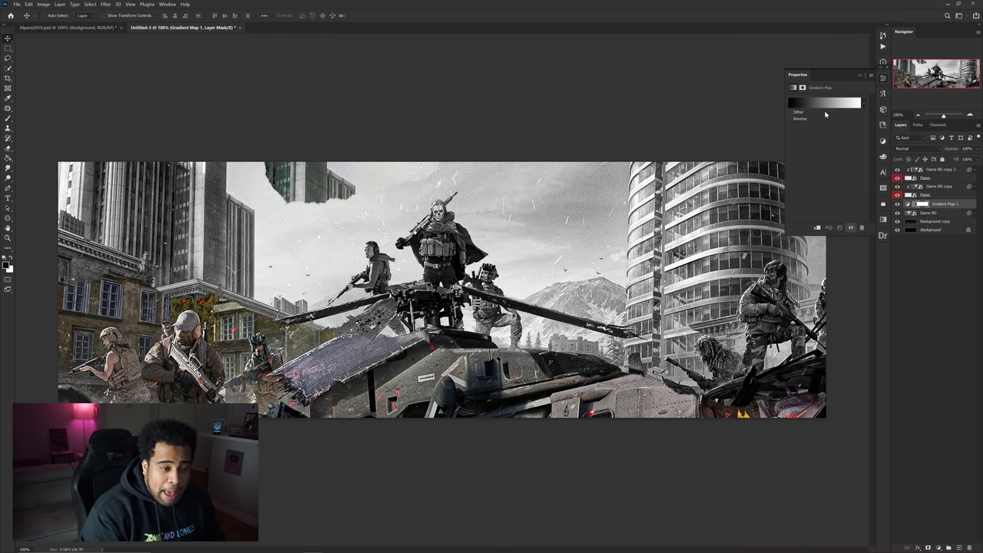
{"action": "left_click", "coordinate": [882, 79]}
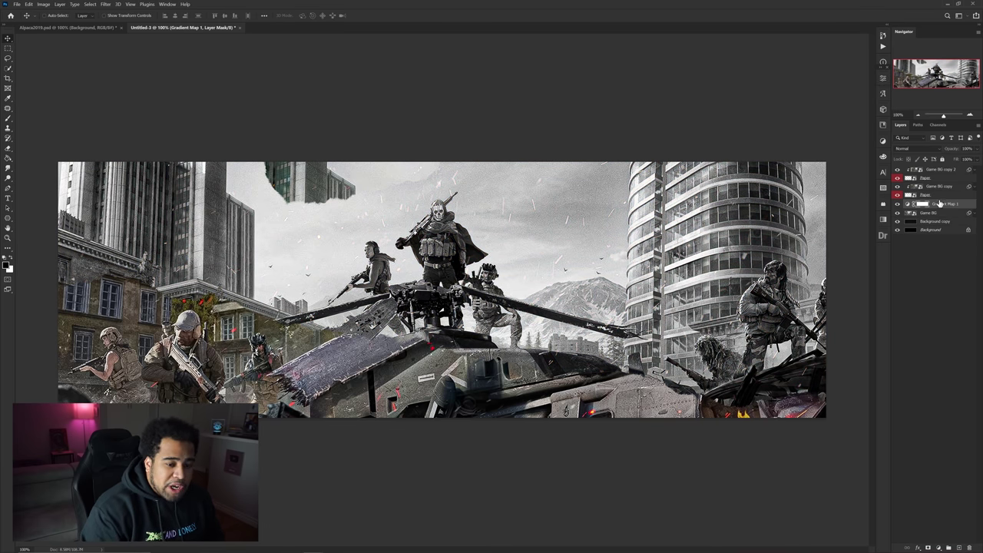
- Edit the black-to-white gradient on Gradient Map 1 and shift its midpoint toward the white stop to darken the background
{"action": "double_click", "coordinate": [911, 205]}
{"action": "left_click", "coordinate": [814, 103]}
{"action": "left_click_drag", "start_coordinate": [862, 239], "coordinate": [806, 233]}
{"action": "left_click", "coordinate": [910, 374]}
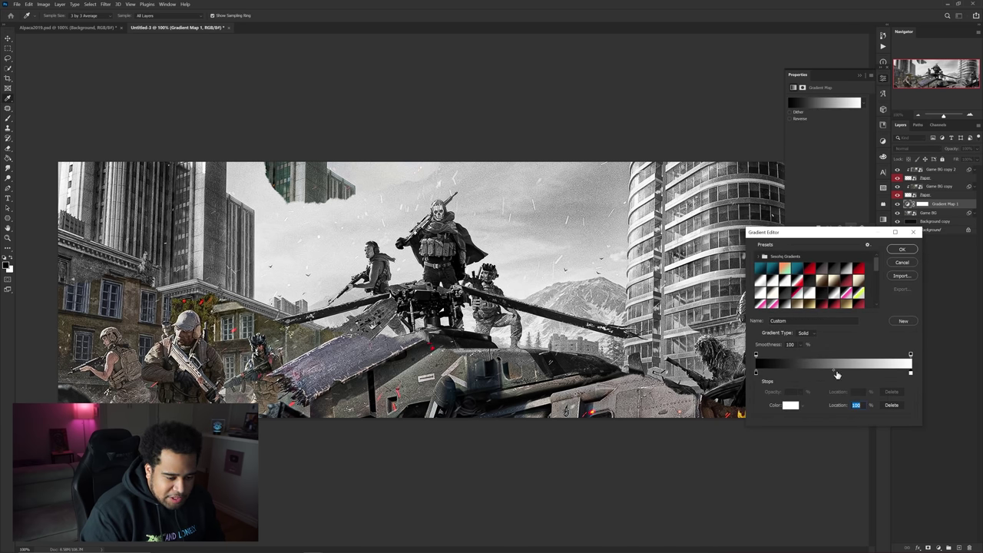
{"action": "left_click_drag", "start_coordinate": [835, 372], "coordinate": [871, 372]}
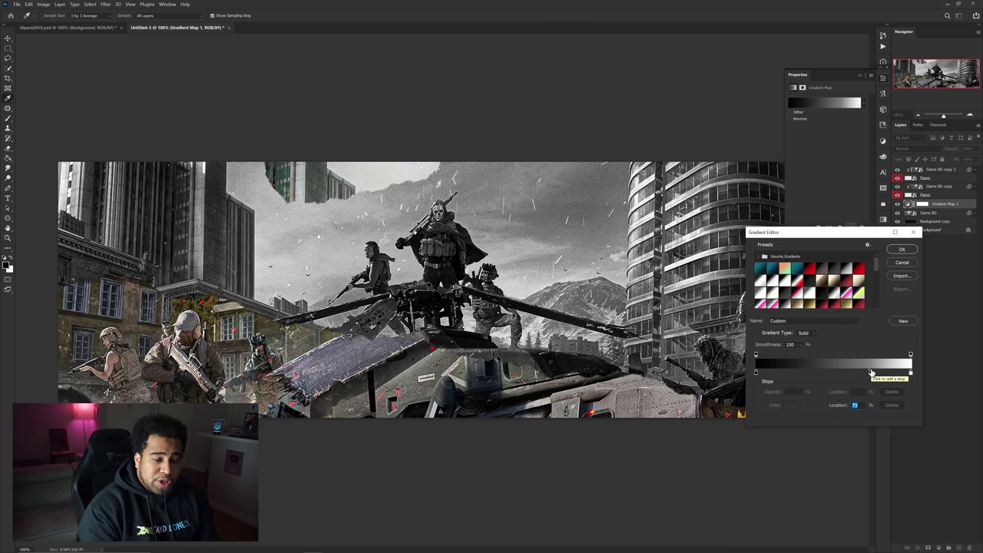
{"action": "left_click_drag", "start_coordinate": [871, 372], "coordinate": [857, 372]}
- Change the gradient's white stop to dark gray #4c4c4c and apply the gradient
{"action": "left_click", "coordinate": [911, 375]}
{"action": "double_click", "coordinate": [912, 375]}
{"action": "mouse_move", "coordinate": [725, 177]}
{"action": "left_mouse_down"}
{"action": "mouse_move", "coordinate": [722, 237]}
{"action": "mouse_move", "coordinate": [741, 225]}
{"action": "mouse_move", "coordinate": [703, 235]}
{"action": "mouse_move", "coordinate": [735, 235]}
{"action": "left_mouse_up"}
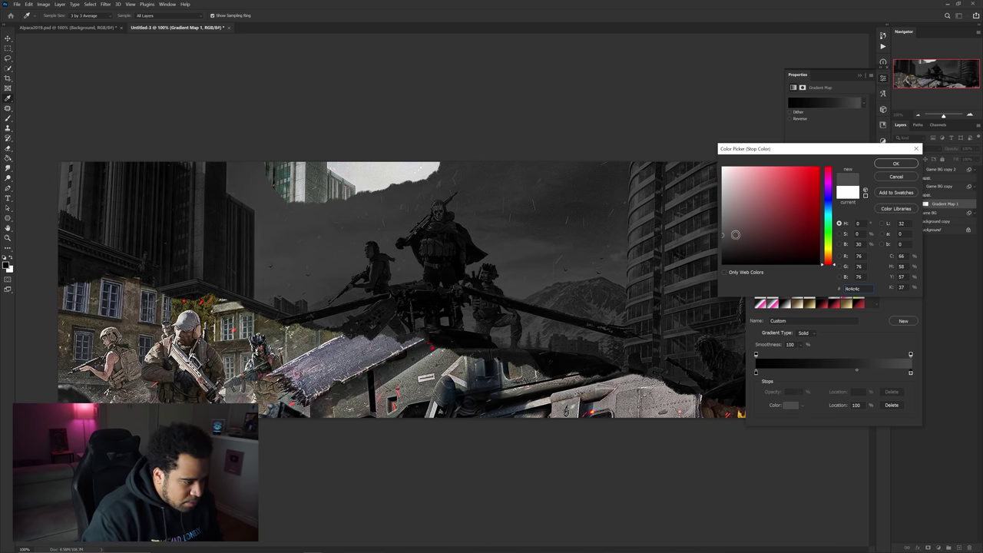
{"action": "left_click", "coordinate": [895, 166]}
{"action": "left_click", "coordinate": [912, 252]}
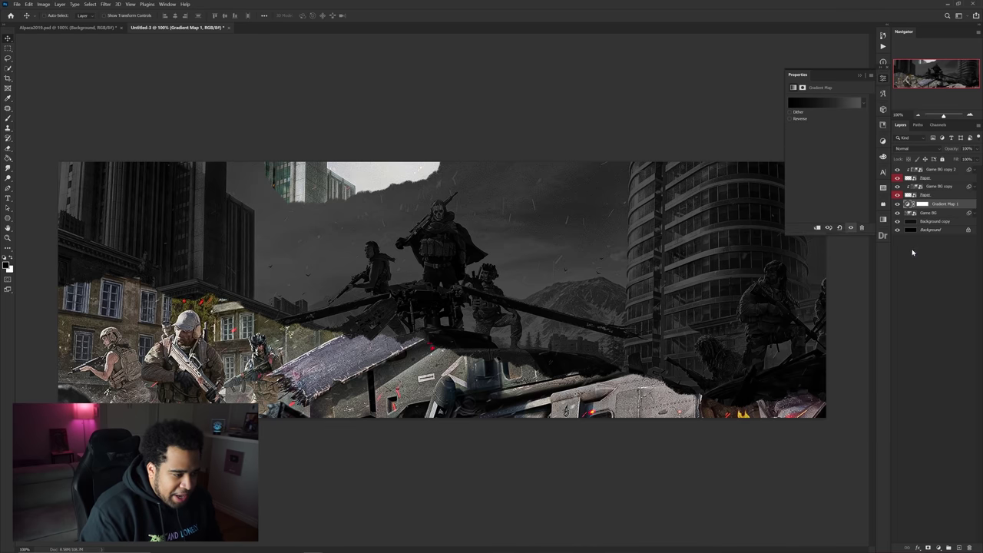
{"action": "left_click", "coordinate": [884, 80]}
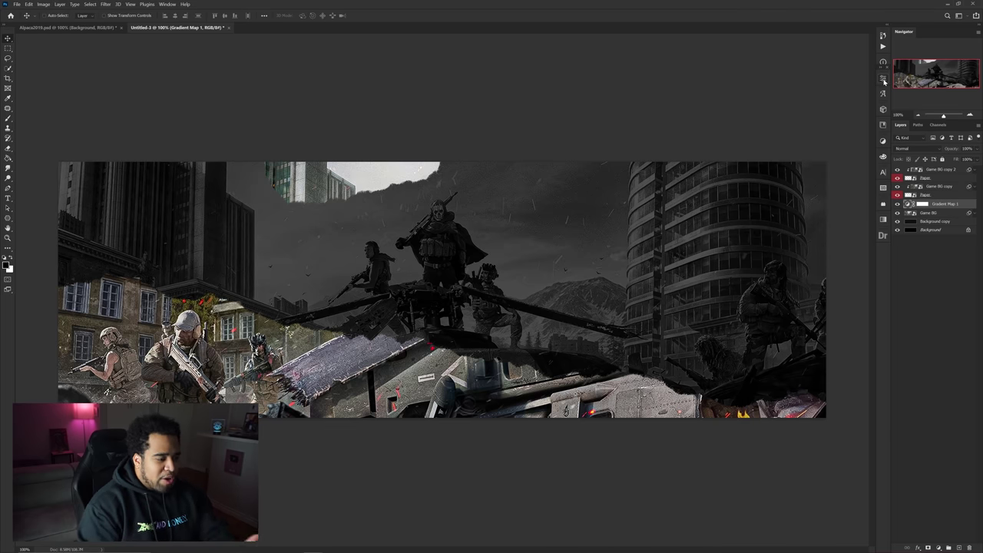
- Add a Gradient Map adjustment above Game BG copy and clip it to the lower Paper layer
{"action": "left_click", "coordinate": [619, 369]}
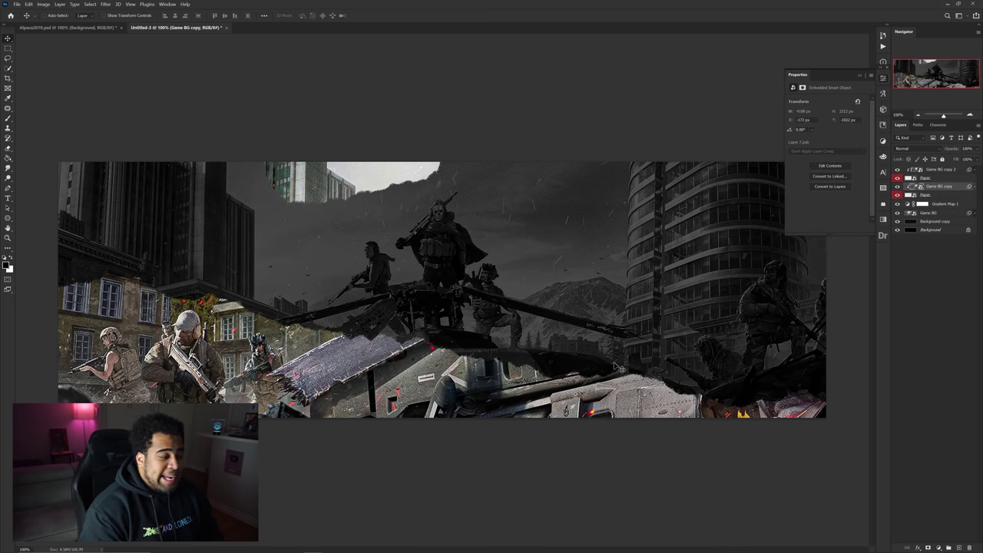
{"action": "mouse_move", "coordinate": [369, 369]}
{"action": "left_mouse_down"}
{"action": "mouse_move", "coordinate": [477, 322]}
{"action": "mouse_move", "coordinate": [394, 332]}
{"action": "mouse_move", "coordinate": [366, 361]}
{"action": "left_mouse_up"}
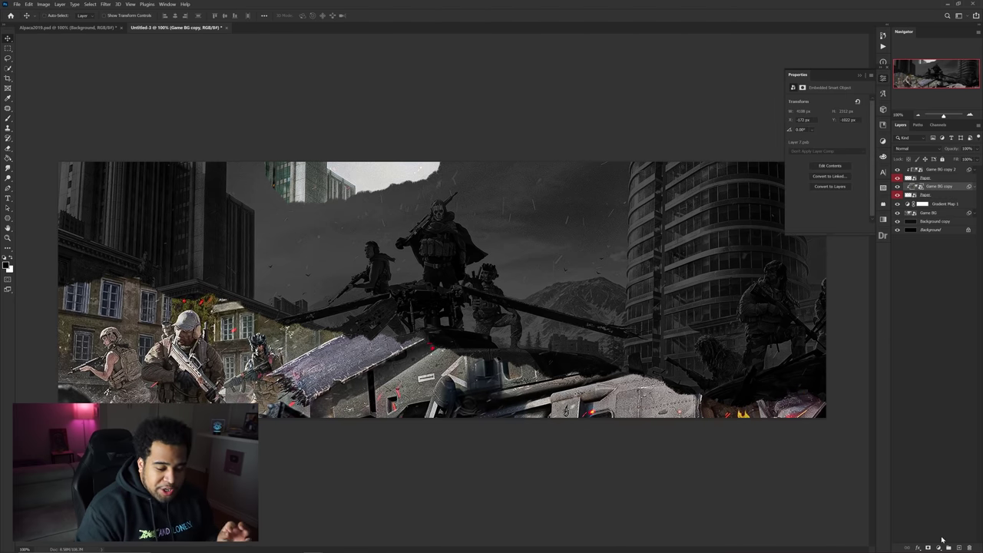
{"action": "left_click", "coordinate": [939, 547]}
{"action": "left_click", "coordinate": [937, 536]}
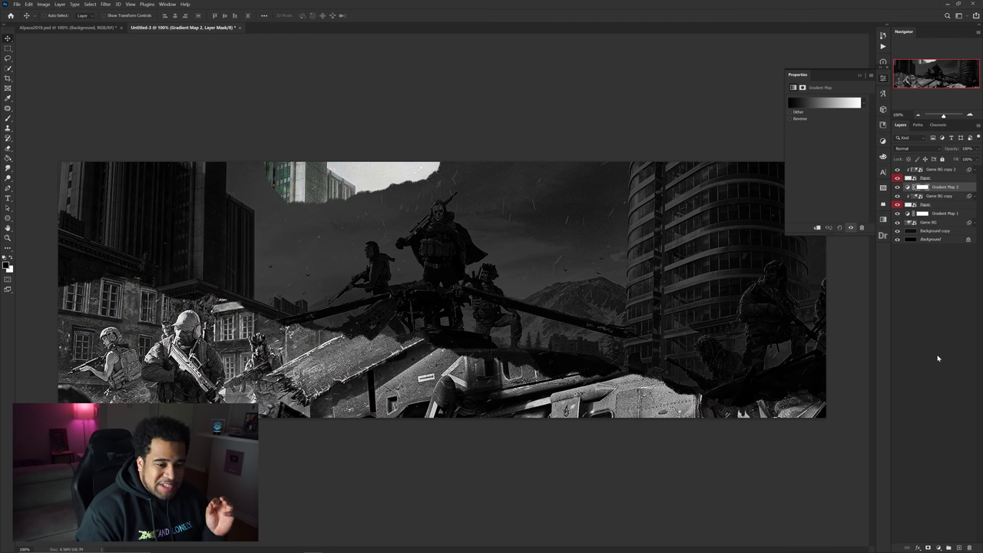
{"action": "right_click", "coordinate": [937, 190]}
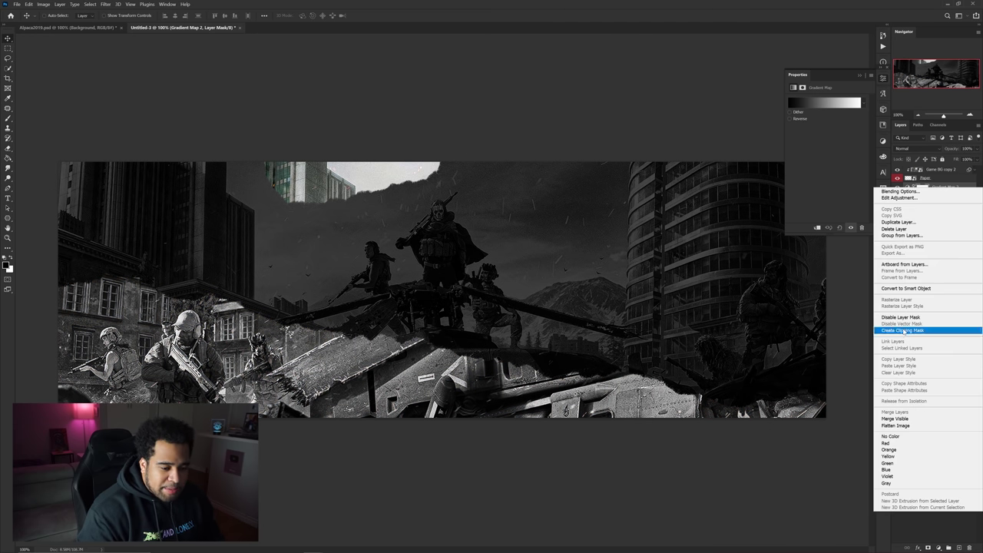
{"action": "left_click", "coordinate": [901, 328]}
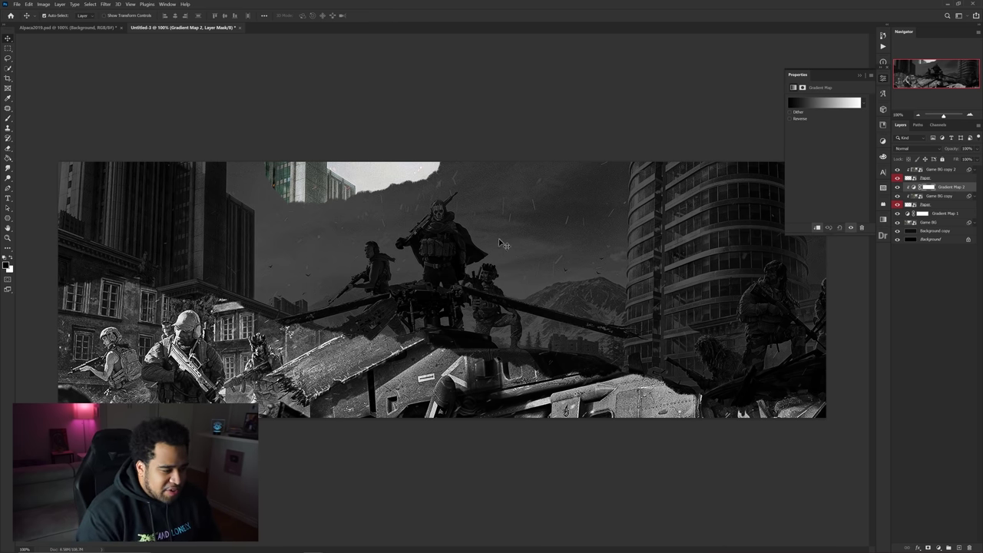
- Try red #ff3939 as the light stop of the lower tear's gradient map
{"action": "left_click", "coordinate": [914, 188]}
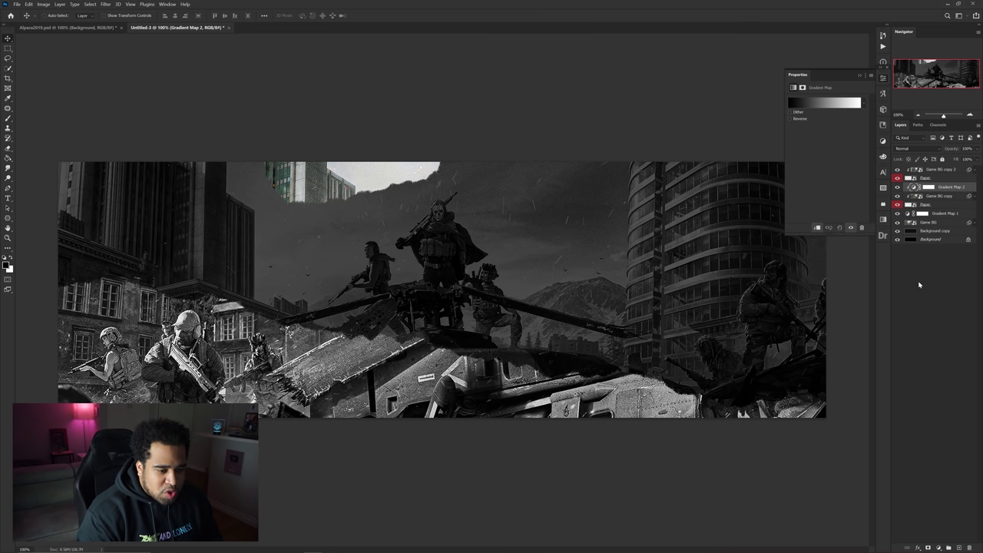
{"action": "left_click", "coordinate": [911, 374]}
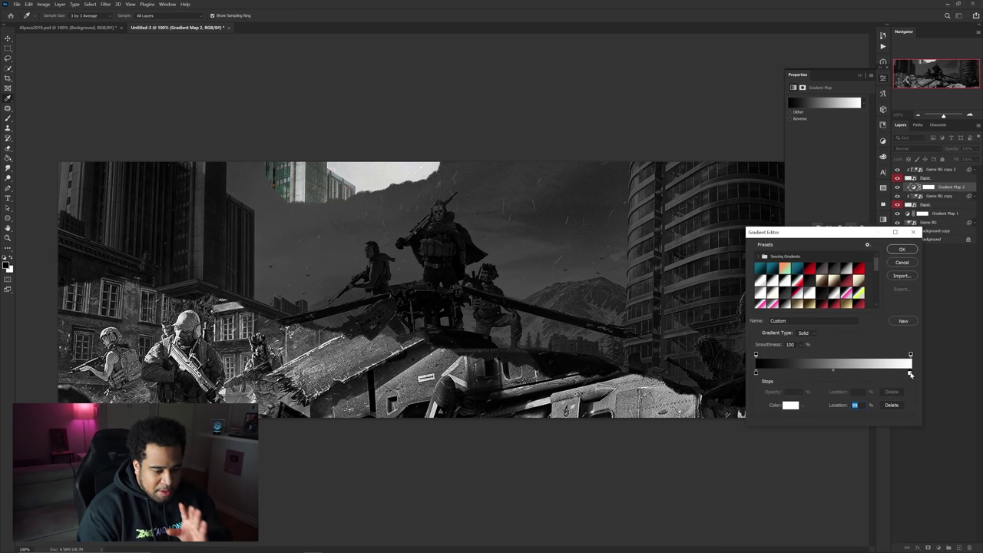
{"action": "double_click", "coordinate": [912, 374]}
{"action": "left_click", "coordinate": [706, 222]}
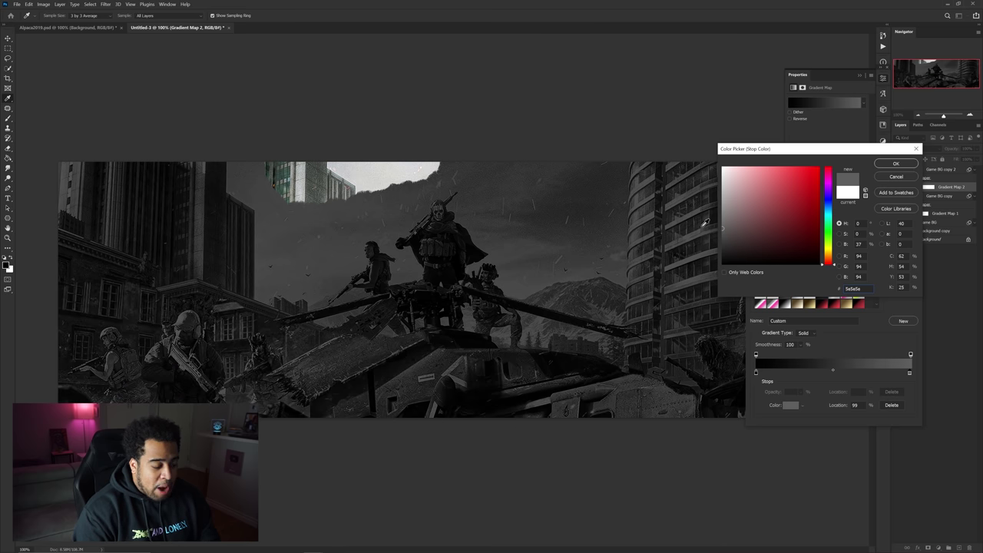
{"action": "type", "text": "ff3939"}
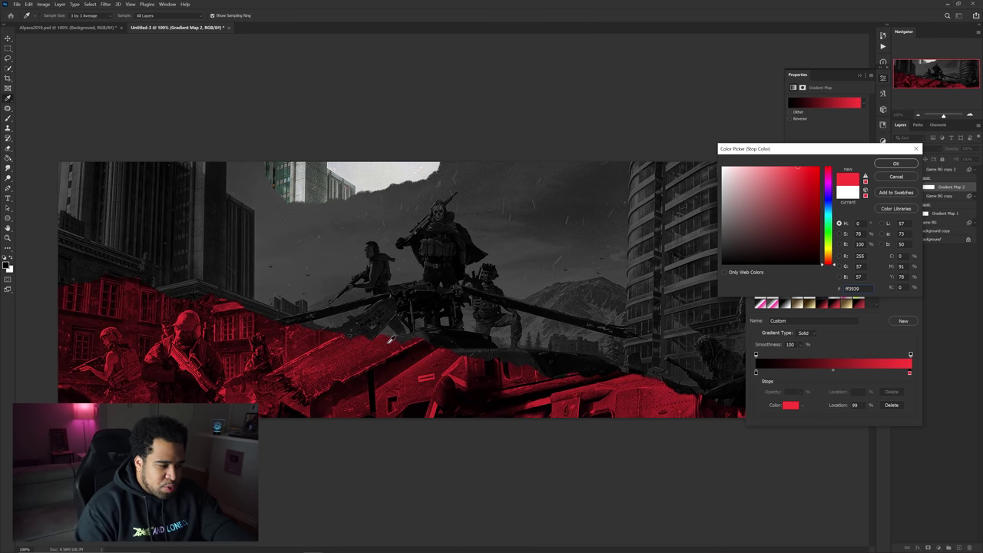
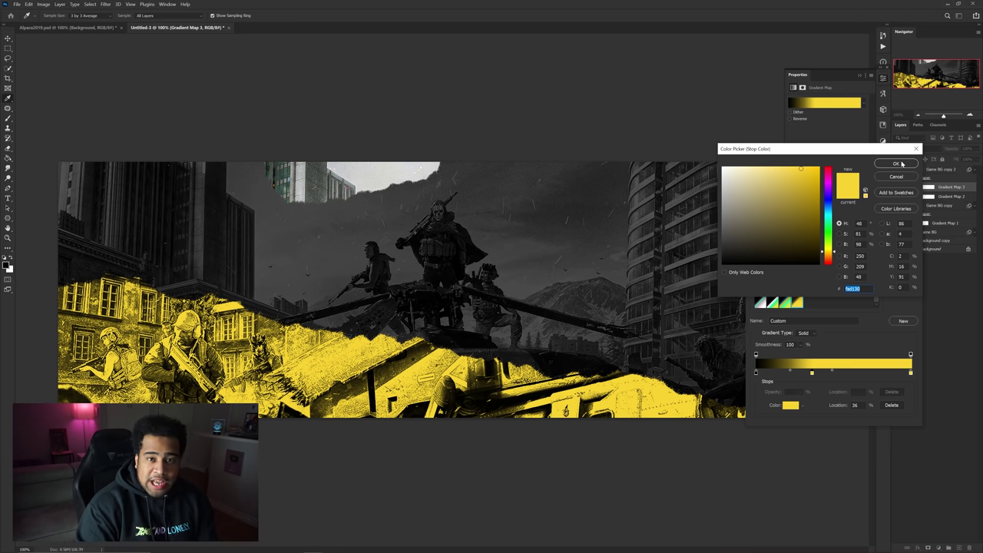
- Keep yellow #fad130 on both the middle and end stops of Gradient Map 3 and apply the gradient
{"action": "left_click", "coordinate": [902, 164]}
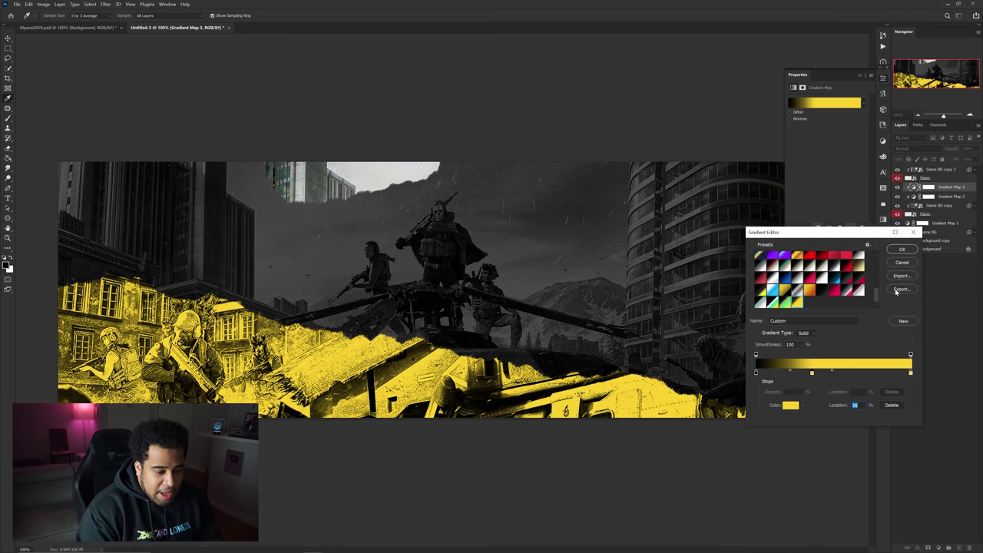
{"action": "double_click", "coordinate": [911, 374]}
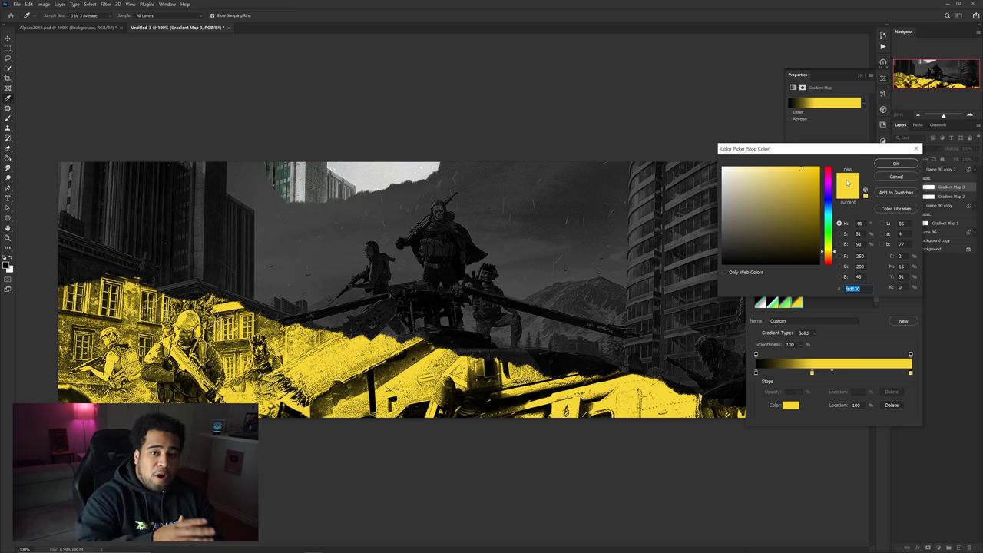
{"action": "left_click", "coordinate": [884, 163]}
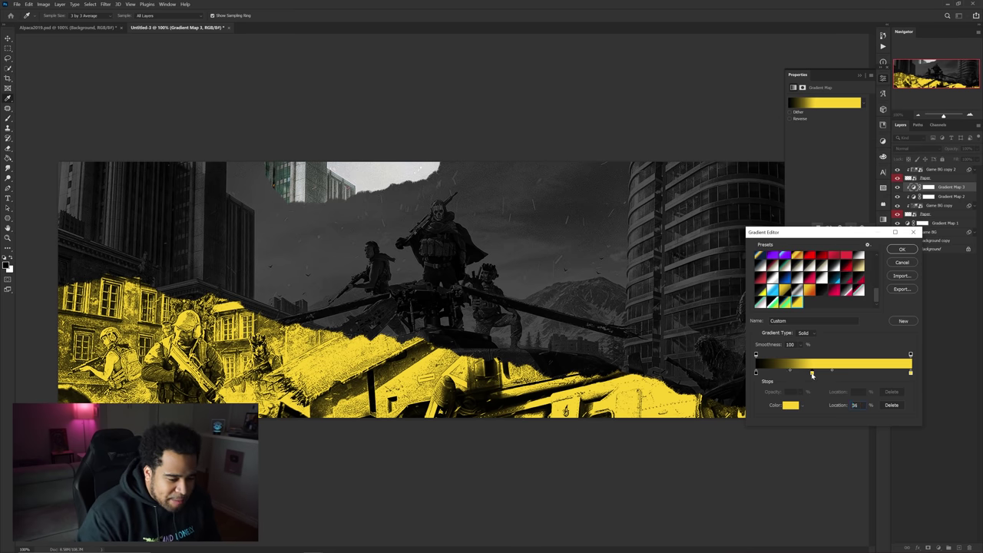
{"action": "left_click", "coordinate": [893, 409]}
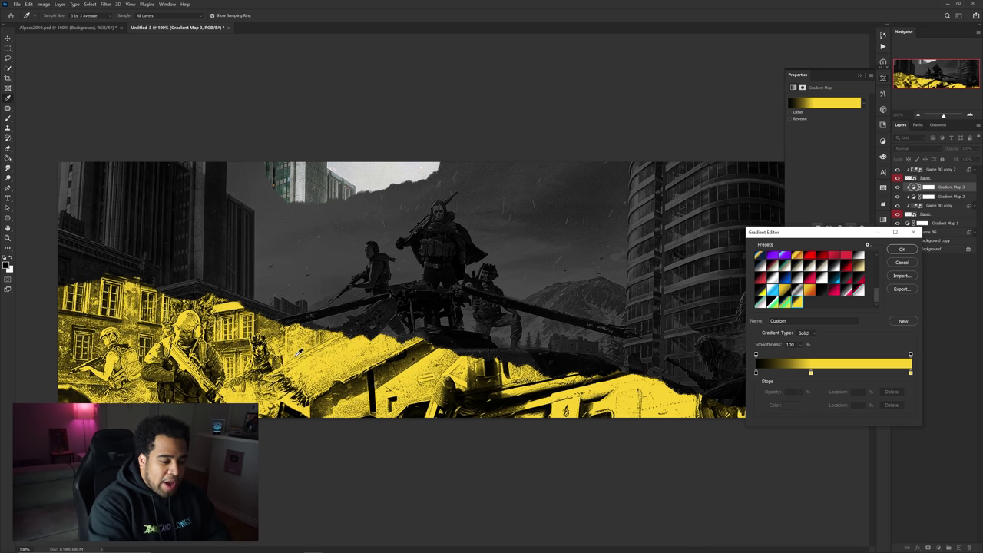
{"action": "left_click", "coordinate": [903, 251]}
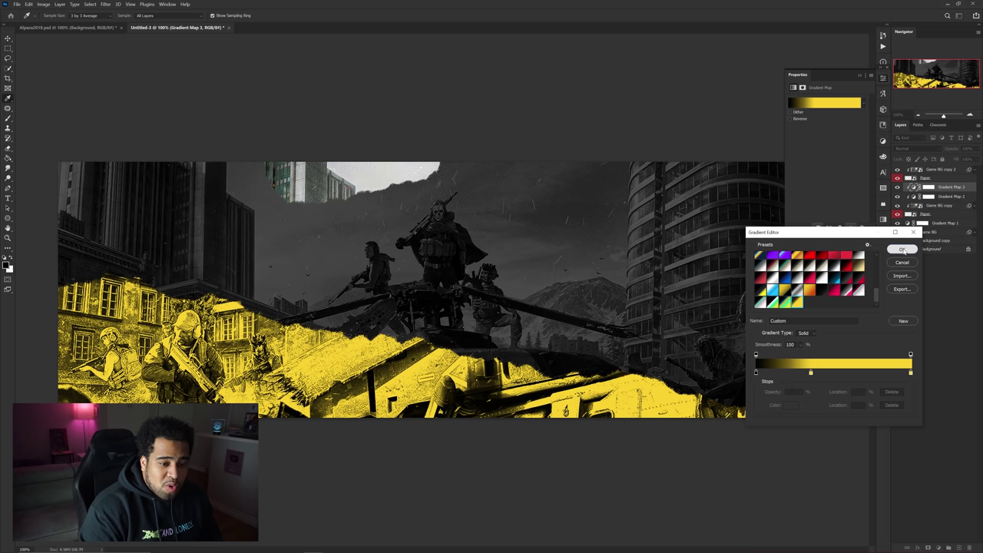
- Start a Color Range selection on Gradient Map 3's layer mask and sample a tone from the helicopter in the lower tear
{"action": "right_click", "coordinate": [930, 190]}
{"action": "key", "text": "Escape"}
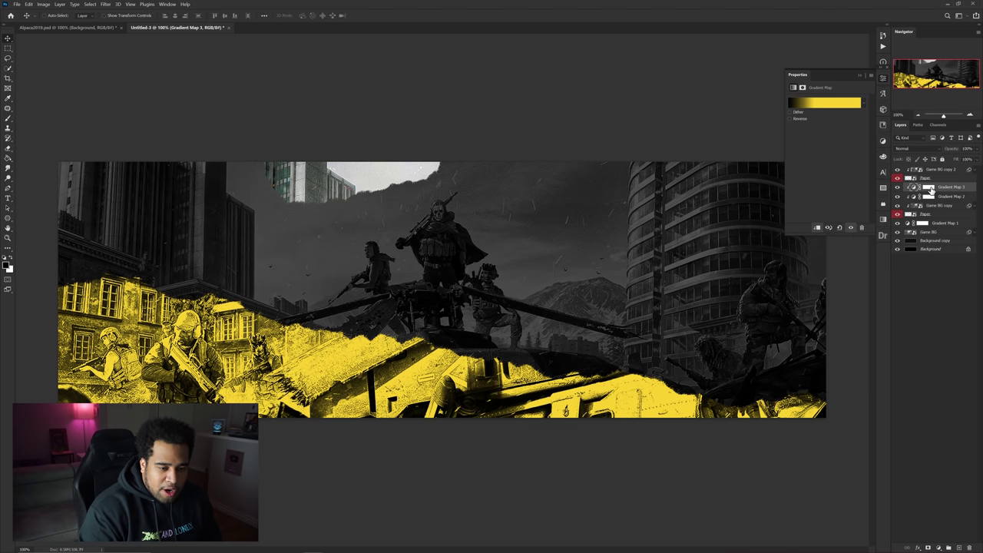
{"action": "left_click", "coordinate": [930, 190]}
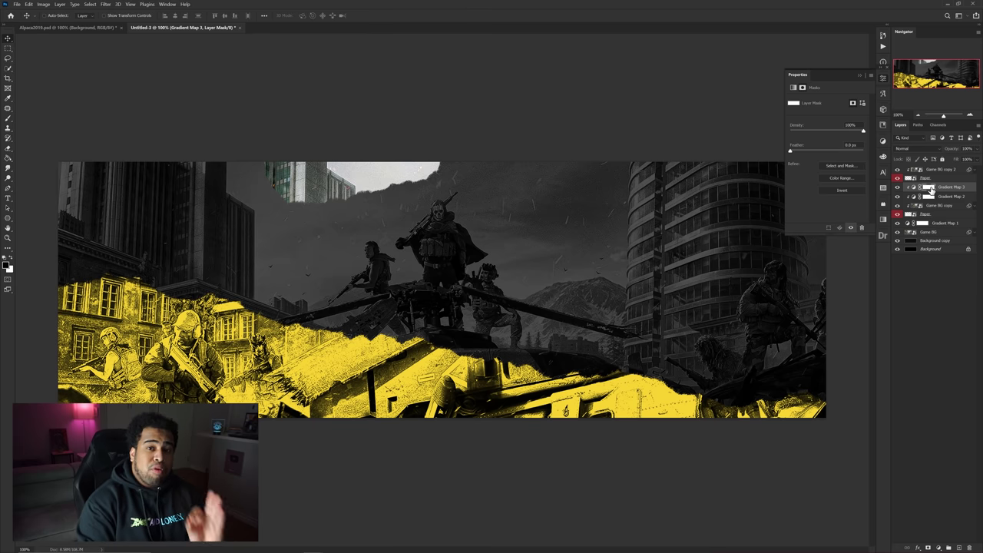
{"action": "left_click", "coordinate": [841, 178]}
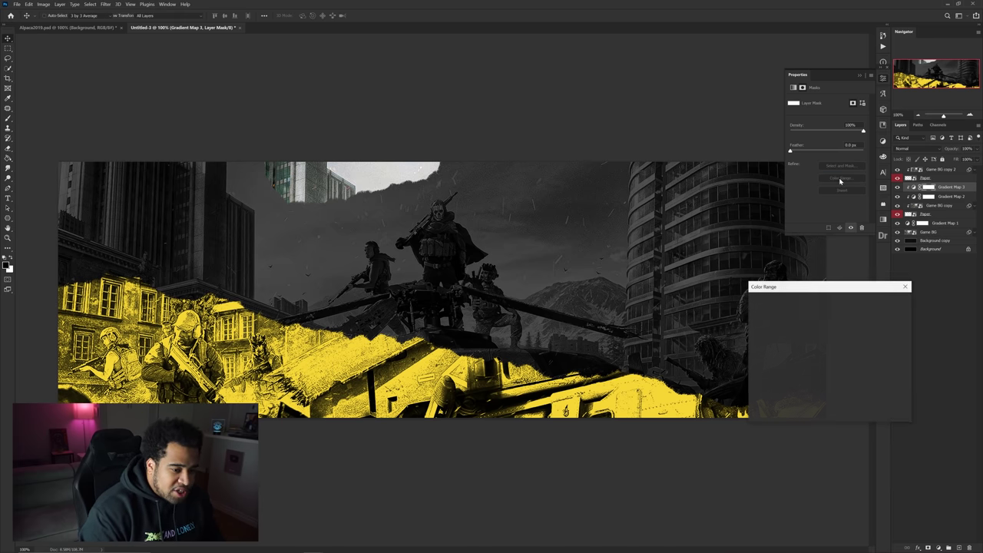
{"action": "left_click", "coordinate": [478, 342]}
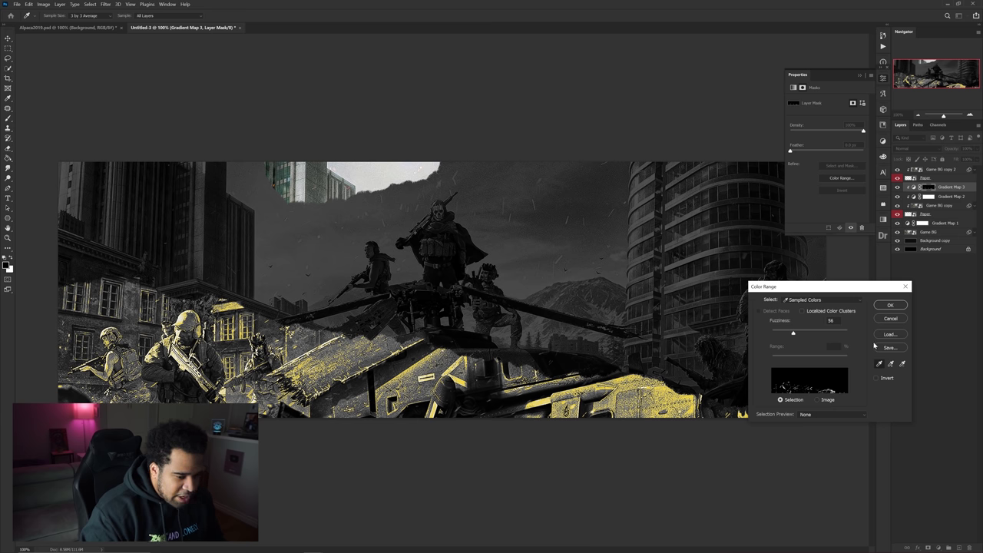
{"action": "left_click_drag", "start_coordinate": [799, 292], "coordinate": [721, 263]}
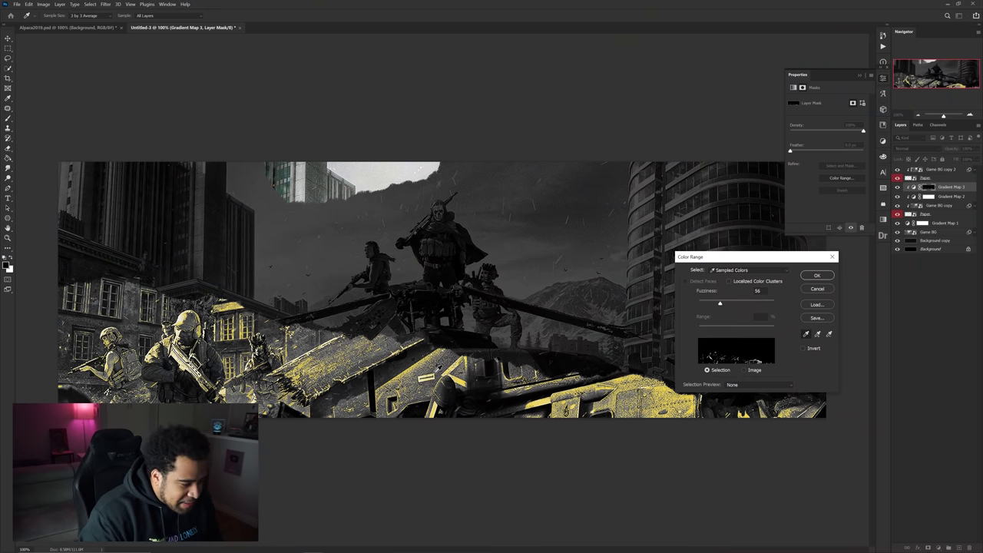
- Sample different highlight tones on the helicopter and roof in the lower tear for the Gradient Map 3 mask's Color Range
{"action": "left_click", "coordinate": [443, 362]}
{"action": "left_click", "coordinate": [439, 360]}
{"action": "left_click", "coordinate": [434, 360]}
{"action": "left_click", "coordinate": [392, 356]}
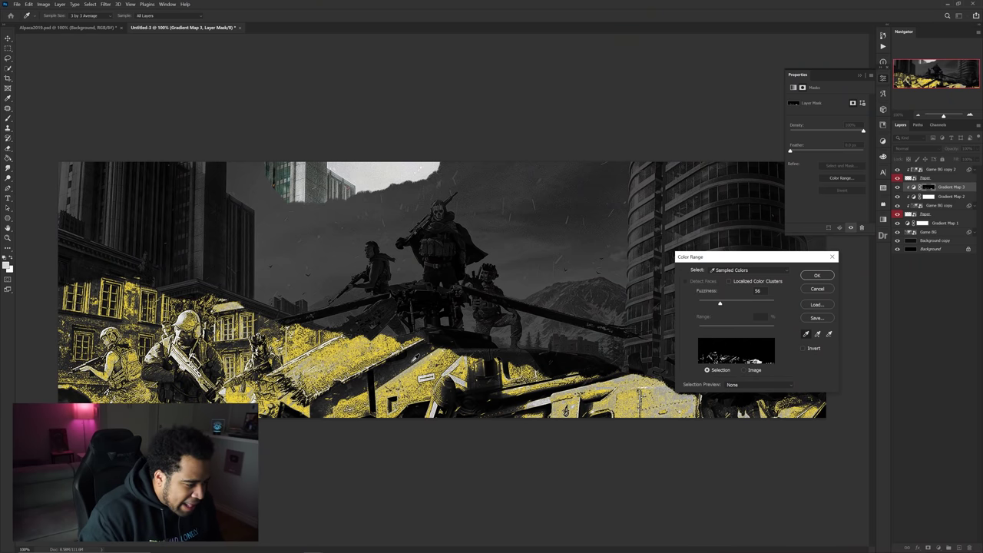
{"action": "left_click", "coordinate": [355, 352]}
{"action": "left_click", "coordinate": [314, 351]}
{"action": "left_click", "coordinate": [308, 351]}
{"action": "left_click", "coordinate": [302, 342]}
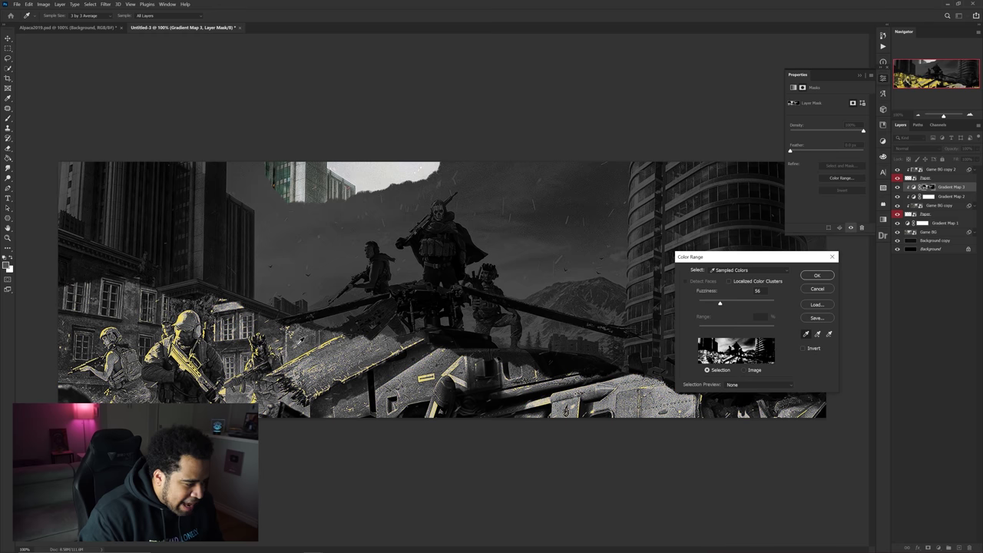
{"action": "left_click_drag", "start_coordinate": [304, 348], "coordinate": [296, 353]}
{"action": "left_click", "coordinate": [306, 355]}
{"action": "left_click", "coordinate": [305, 355]}
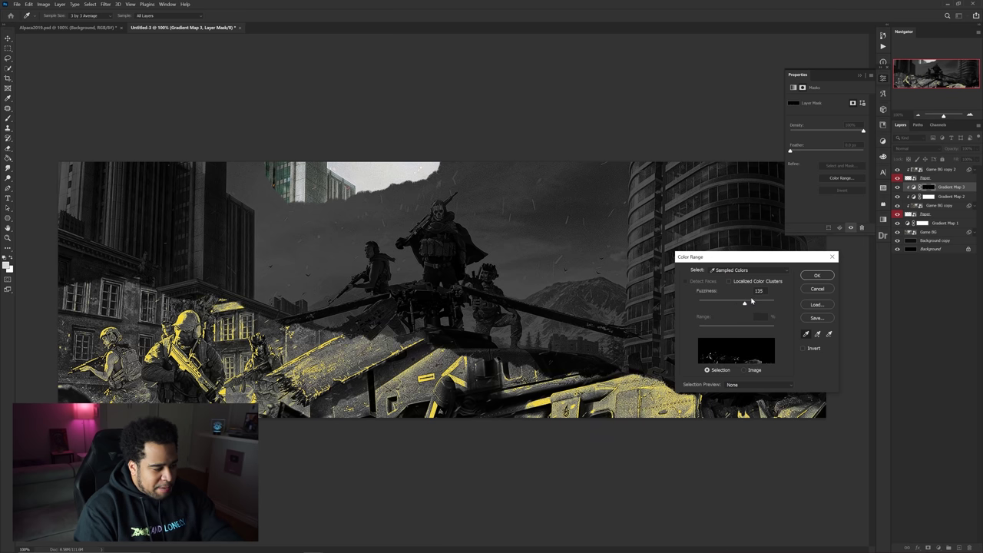
- Set the Color Range fuzziness to 109 and apply the selection to the Gradient Map 3 mask
{"action": "left_click_drag", "start_coordinate": [751, 301], "coordinate": [755, 302]}
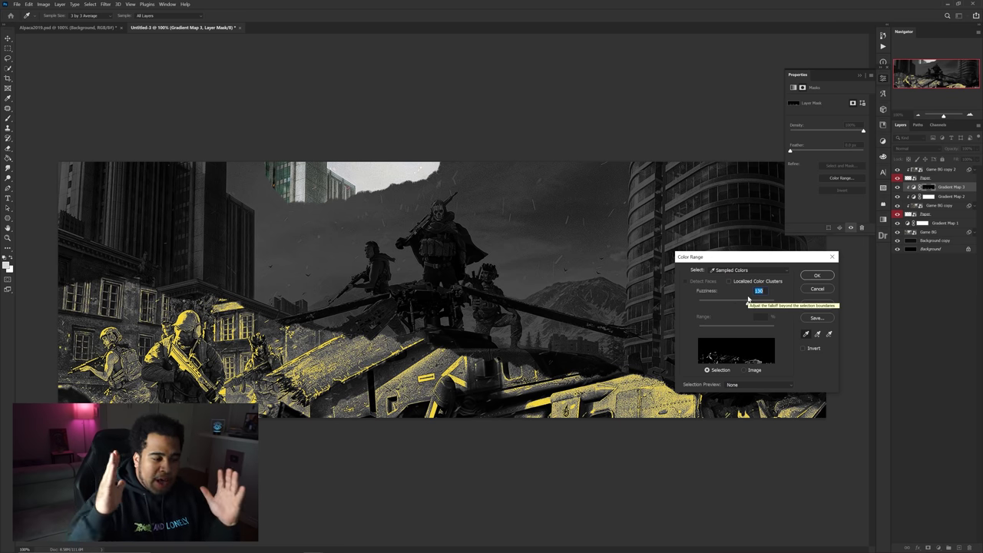
{"action": "mouse_move", "coordinate": [747, 300]}
{"action": "left_mouse_down"}
{"action": "mouse_move", "coordinate": [731, 306]}
{"action": "mouse_move", "coordinate": [740, 305]}
{"action": "left_mouse_up"}
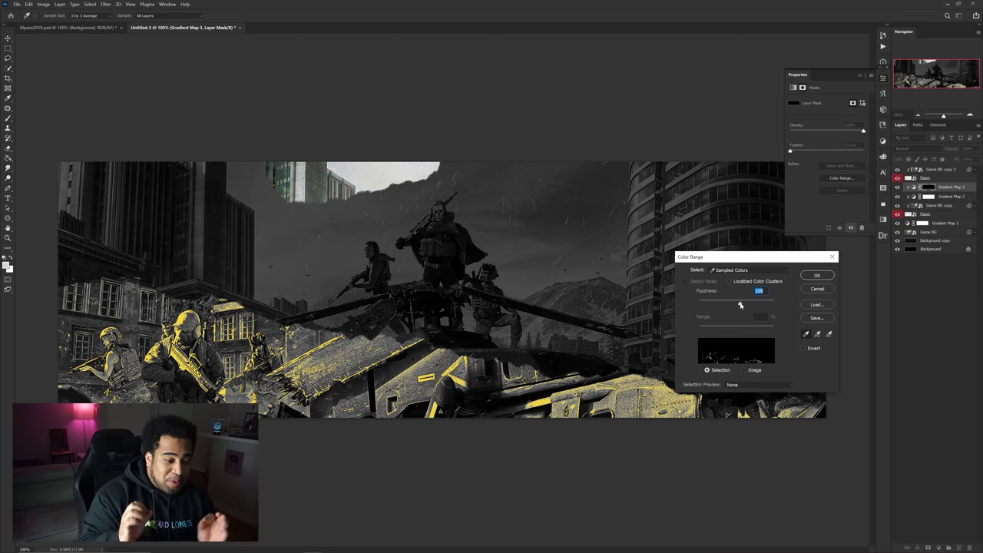
{"action": "left_click", "coordinate": [817, 275]}
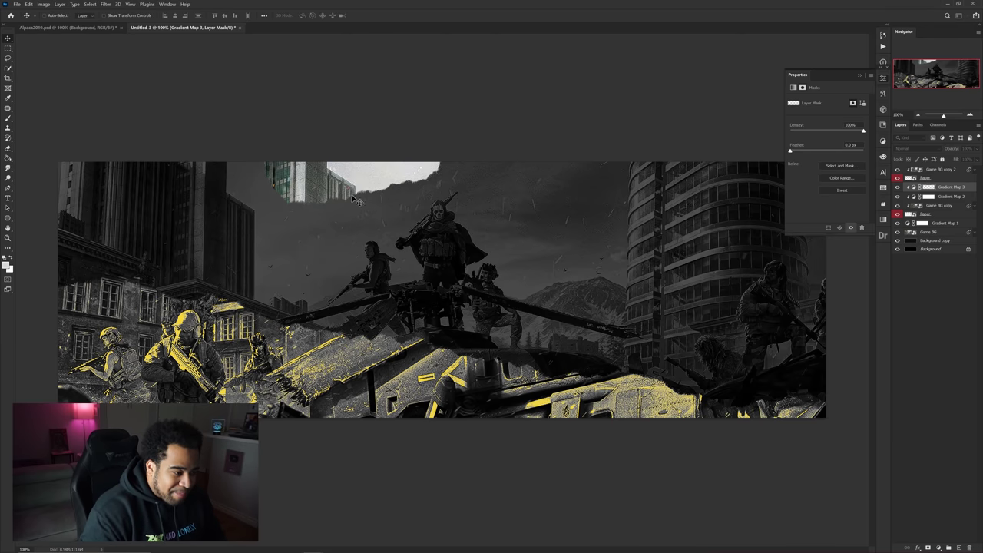
{"action": "left_click", "coordinate": [367, 183]}
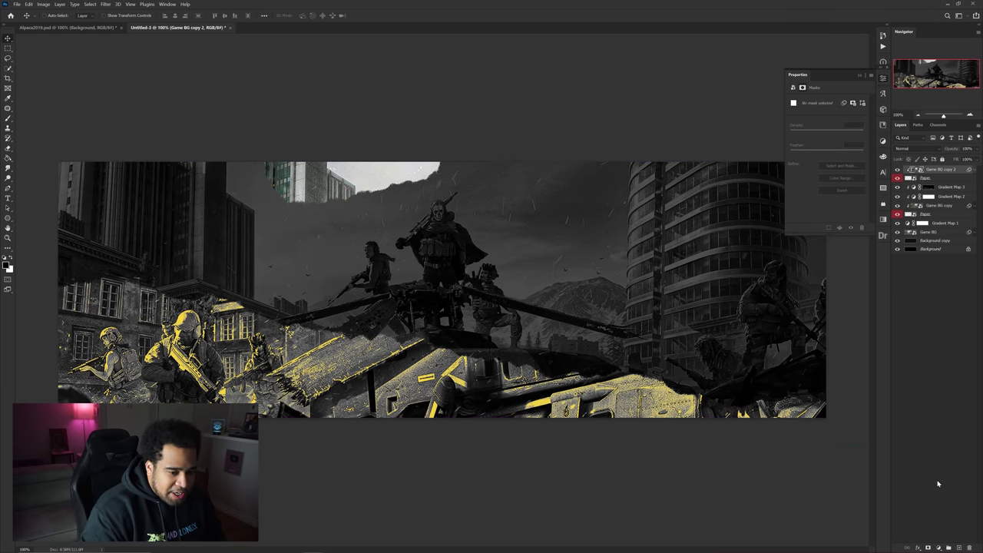
{"action": "left_click", "coordinate": [938, 547]}
{"action": "left_click", "coordinate": [856, 268]}
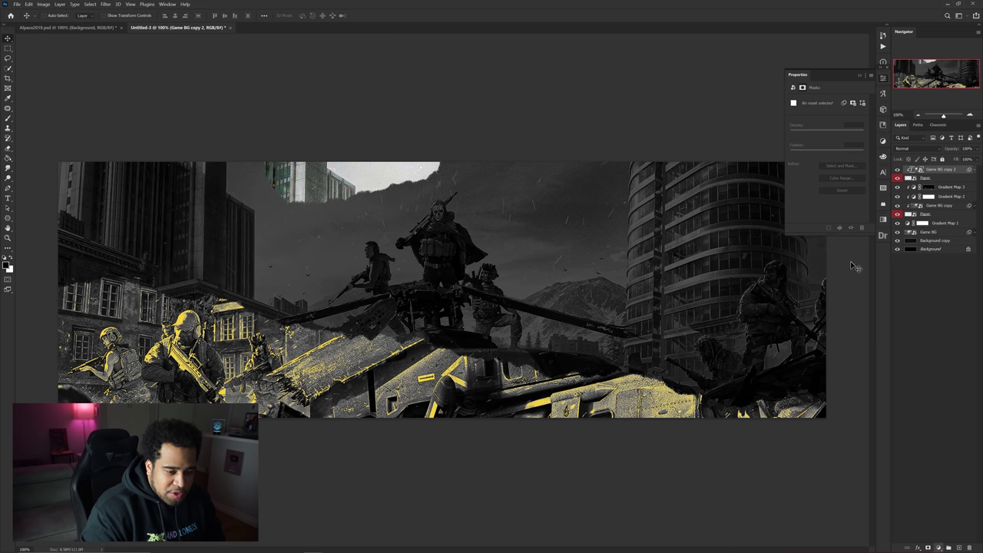
- Duplicate Gradient Map 2 and Gradient Map 3 above Game BG copy 2, clipped to the upper Paper layer
{"action": "left_click", "coordinate": [952, 192]}
{"action": "left_click", "coordinate": [952, 189], "text": "ctrl"}
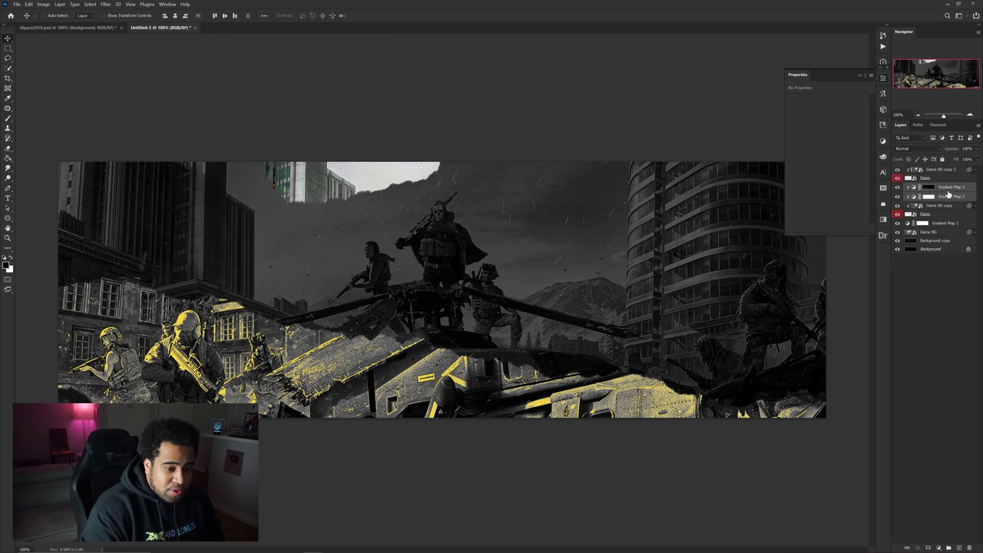
{"action": "left_click", "coordinate": [943, 198]}
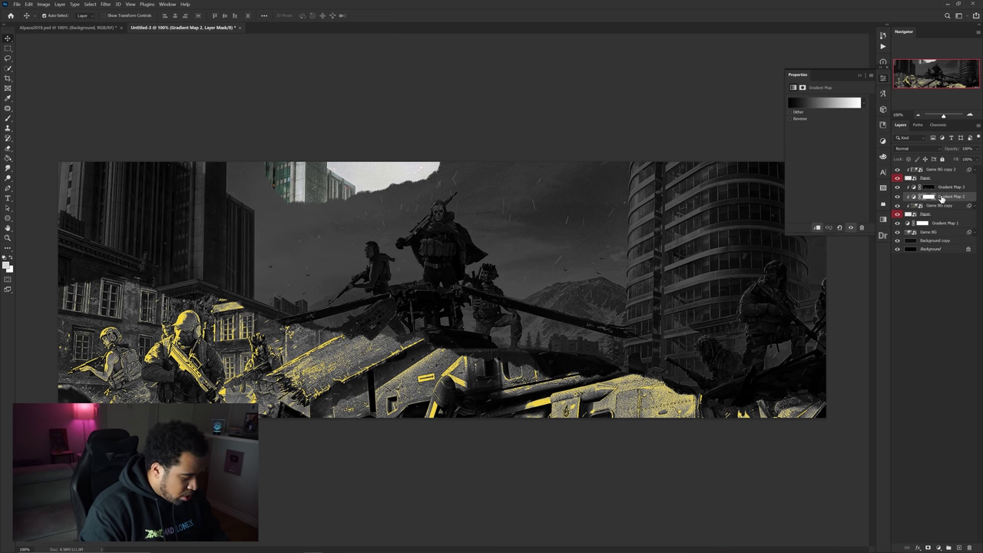
{"action": "left_click", "coordinate": [950, 189], "text": "shift"}
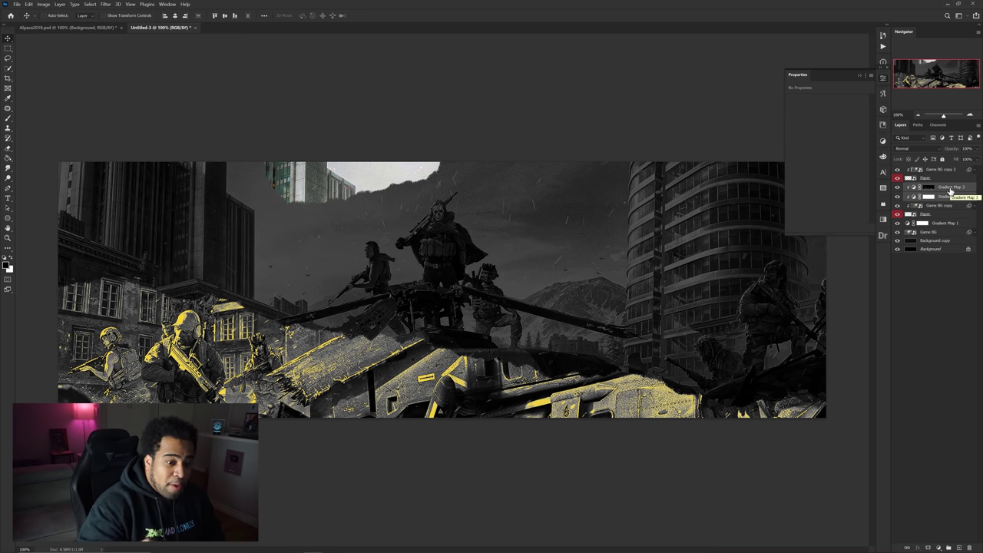
{"action": "left_click_drag", "start_coordinate": [950, 191], "coordinate": [947, 171]}
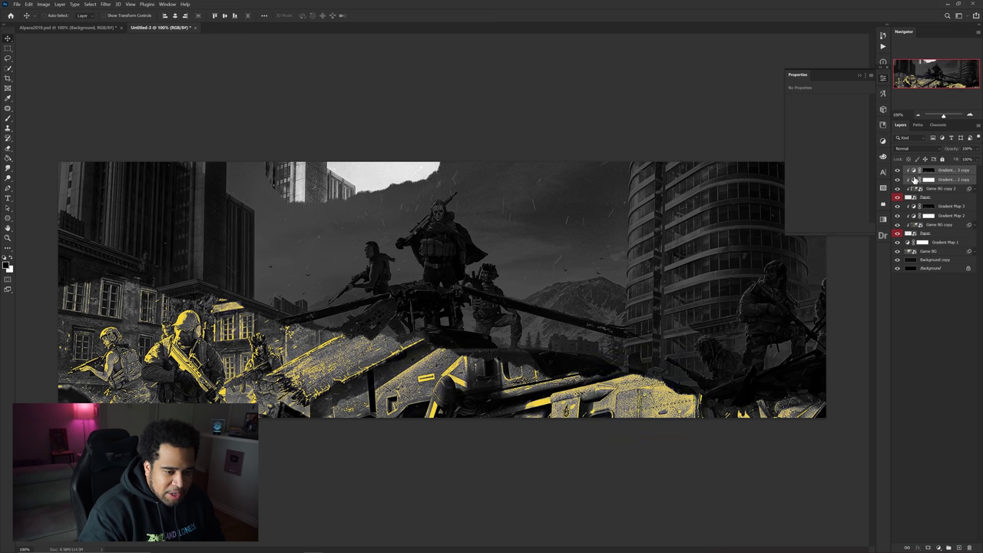
- Paint white across the upper tear on the Gradient Map 3 copy's layer mask to apply the yellow gradient there
{"action": "left_click", "coordinate": [931, 172]}
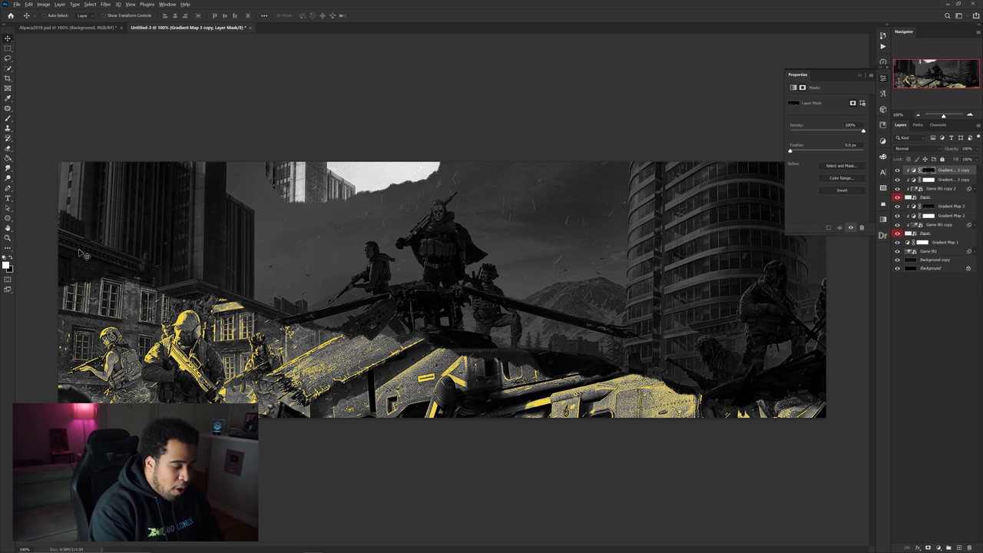
{"action": "key", "text": "ctrl+i"}
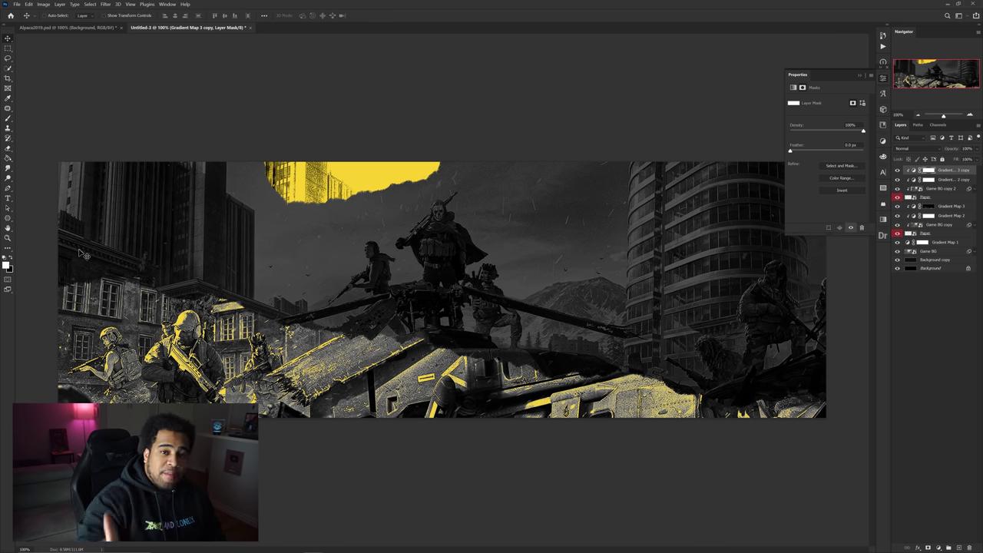
{"action": "key", "text": "ctrl+i"}
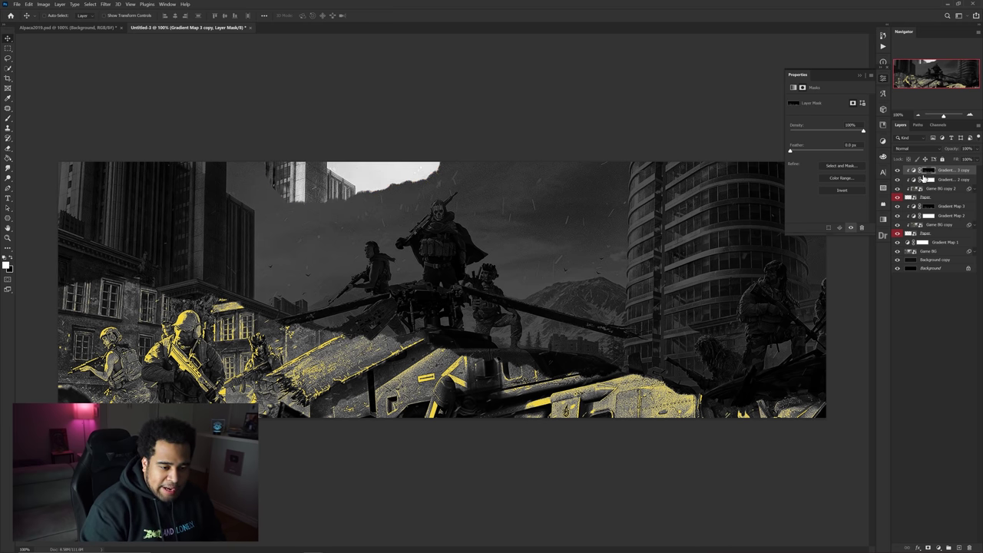
{"action": "key", "text": "b"}
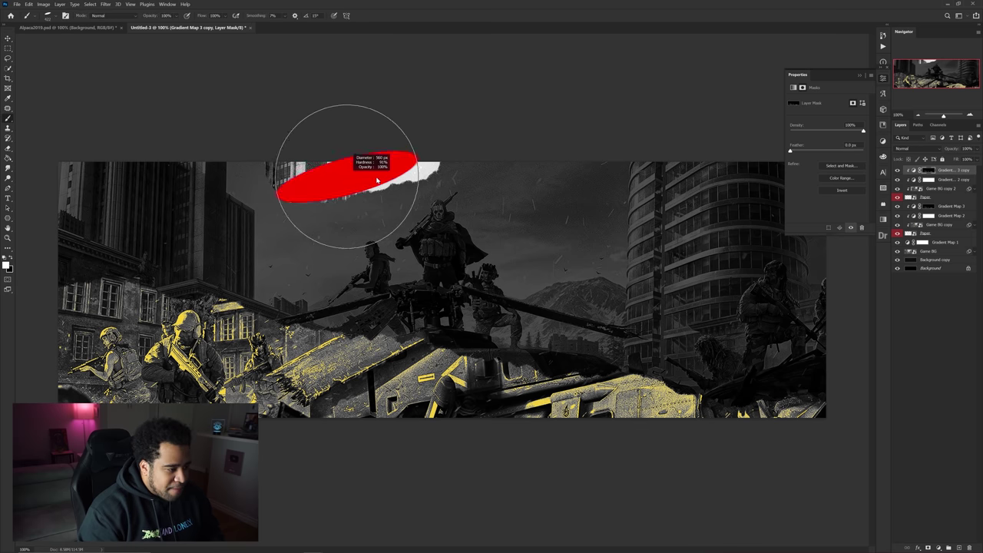
{"action": "mouse_move", "coordinate": [322, 188]}
{"action": "left_mouse_down"}
{"action": "mouse_move", "coordinate": [475, 197]}
{"action": "mouse_move", "coordinate": [505, 164]}
{"action": "left_mouse_up"}
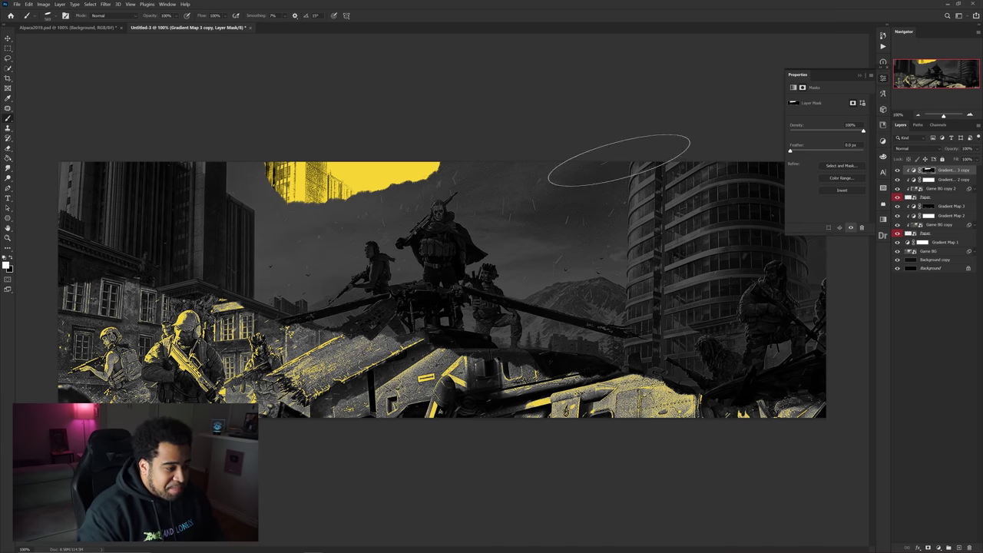
{"action": "key", "text": "v"}
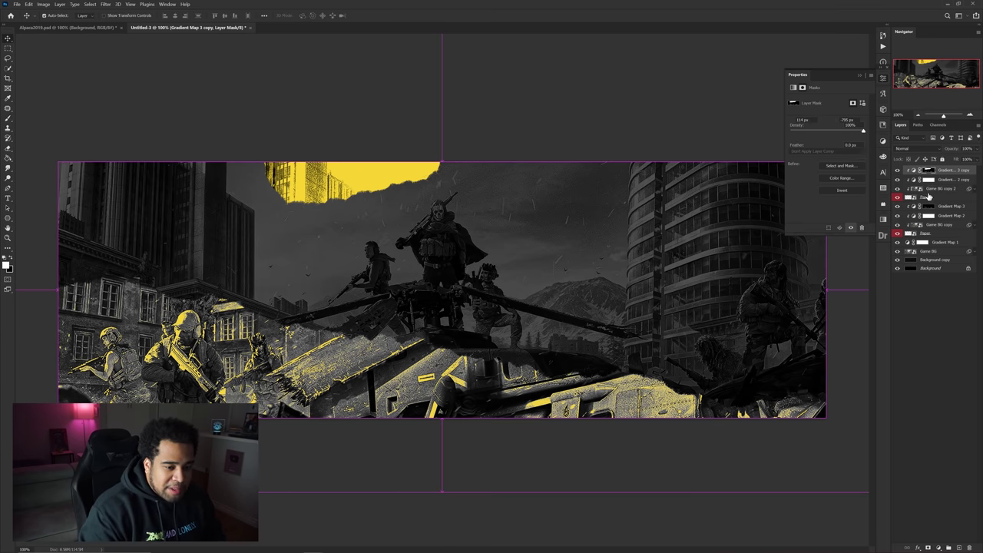
- Duplicate the upper Paper layer beneath itself, then enlarge the copy, rotate it about -13.6° and move it over the banner's upper-left corner
{"action": "left_click", "coordinate": [930, 197]}
{"action": "left_click_drag", "start_coordinate": [947, 200], "coordinate": [955, 208]}
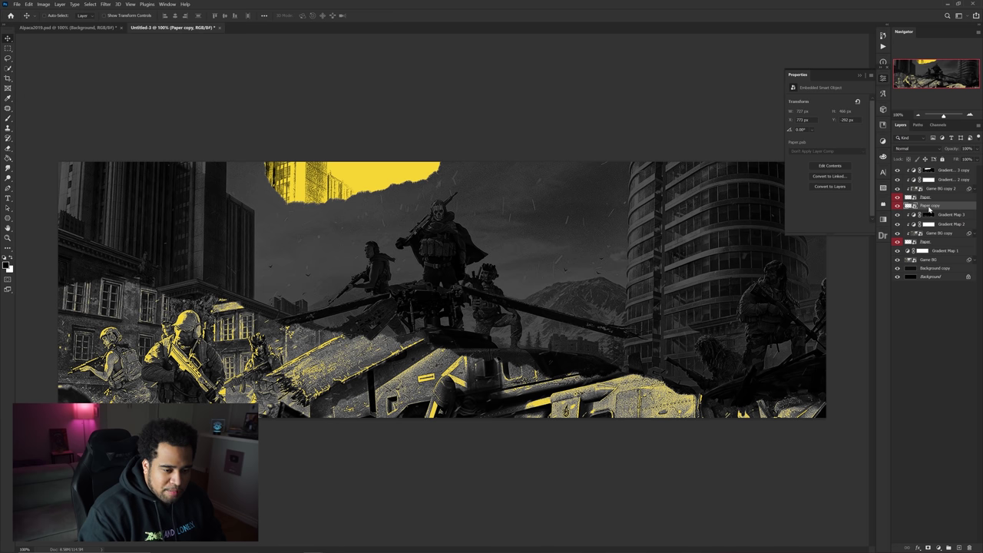
{"action": "key", "text": "ctrl+t"}
{"action": "left_click_drag", "start_coordinate": [446, 149], "coordinate": [574, 134]}
{"action": "left_click_drag", "start_coordinate": [618, 135], "coordinate": [601, 62]}
{"action": "left_click_drag", "start_coordinate": [470, 155], "coordinate": [295, 160]}
{"action": "left_click_drag", "start_coordinate": [480, 134], "coordinate": [479, 146]}
{"action": "left_click_drag", "start_coordinate": [331, 166], "coordinate": [341, 165]}
{"action": "key", "text": "Return"}
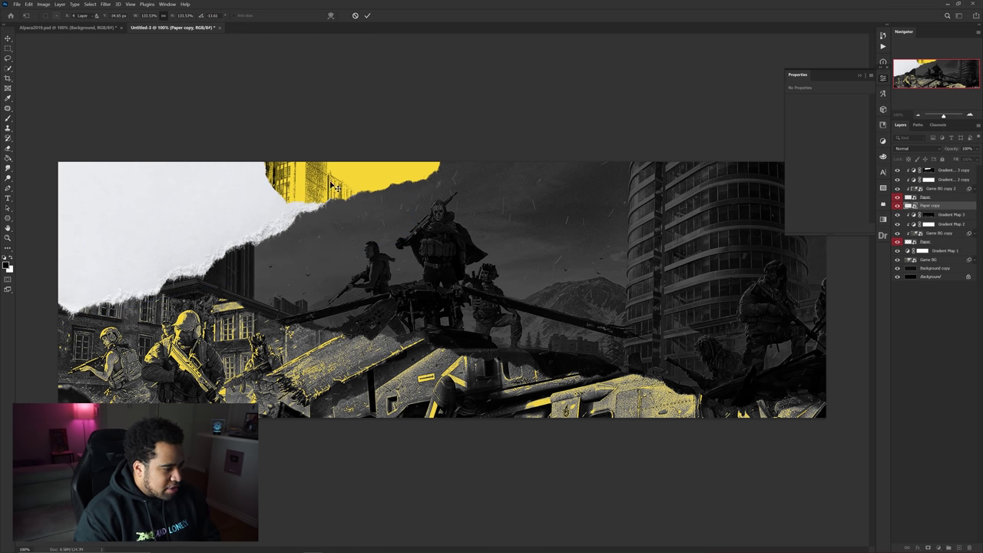
{"action": "key", "text": "Return"}
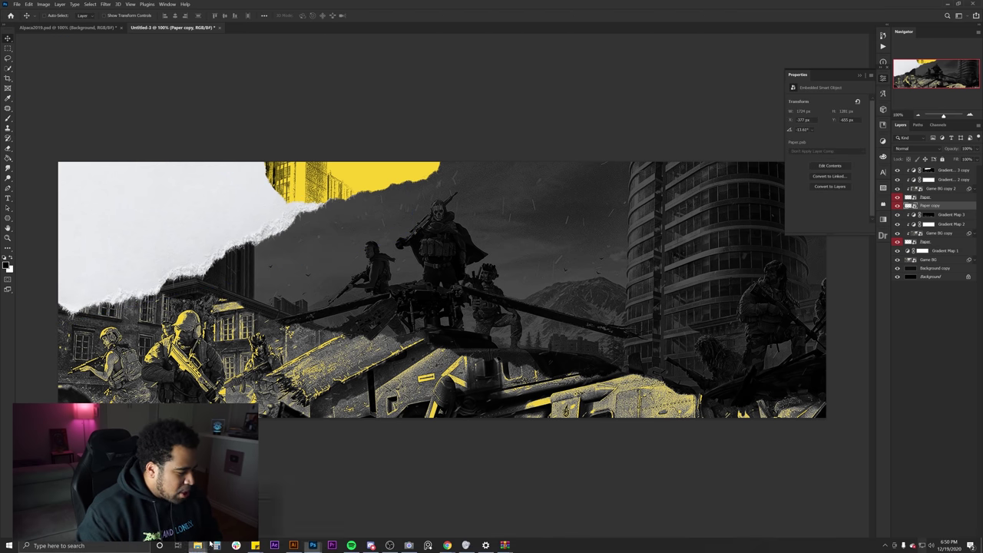
- Add the black Sesohq logo and position it on the white paper in the banner's upper-left corner
{"action": "key", "text": "ctrl+v"}
{"action": "left_click_drag", "start_coordinate": [376, 286], "coordinate": [177, 217]}
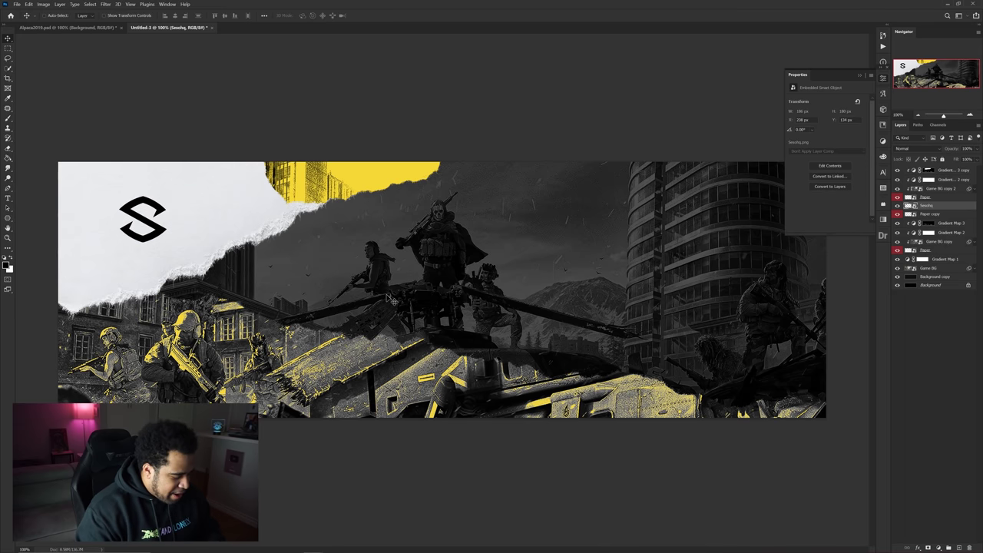
- Add a white text line reading MINUTE near the middle of the banner
{"action": "key", "text": "t"}
{"action": "left_click", "coordinate": [401, 289]}
{"action": "type", "text": "MINUTE"}
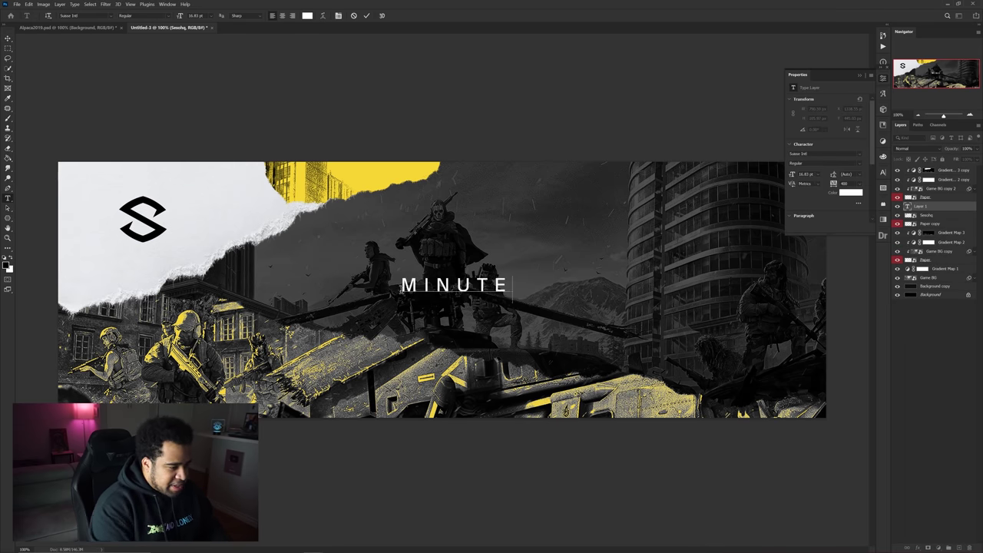
{"action": "key", "text": "ctrl+Return"}
- Set the MINUTE text to Akira Expanded Super Bold at 50.6 pt with tracking 0 and place it mid-banner
{"action": "left_click", "coordinate": [857, 169]}
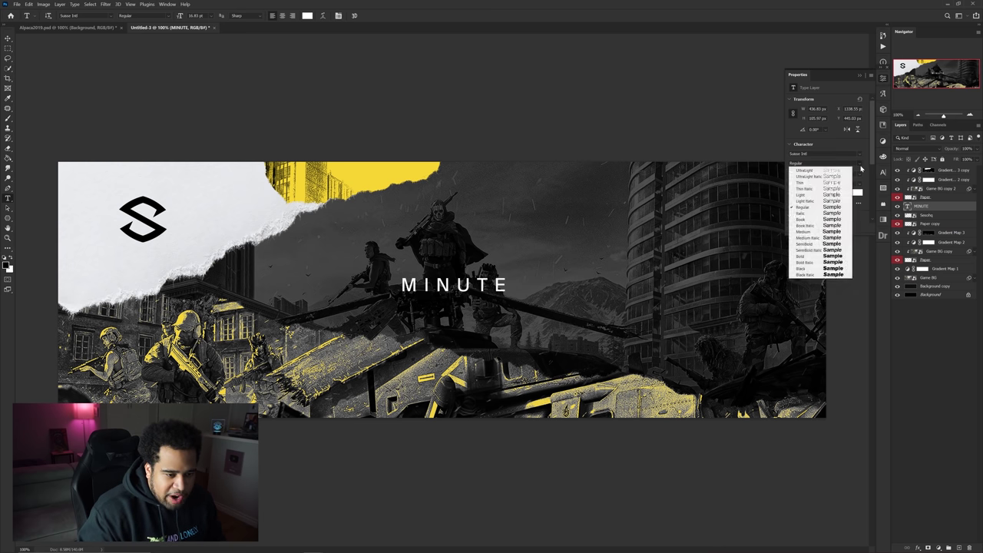
{"action": "left_click", "coordinate": [859, 166]}
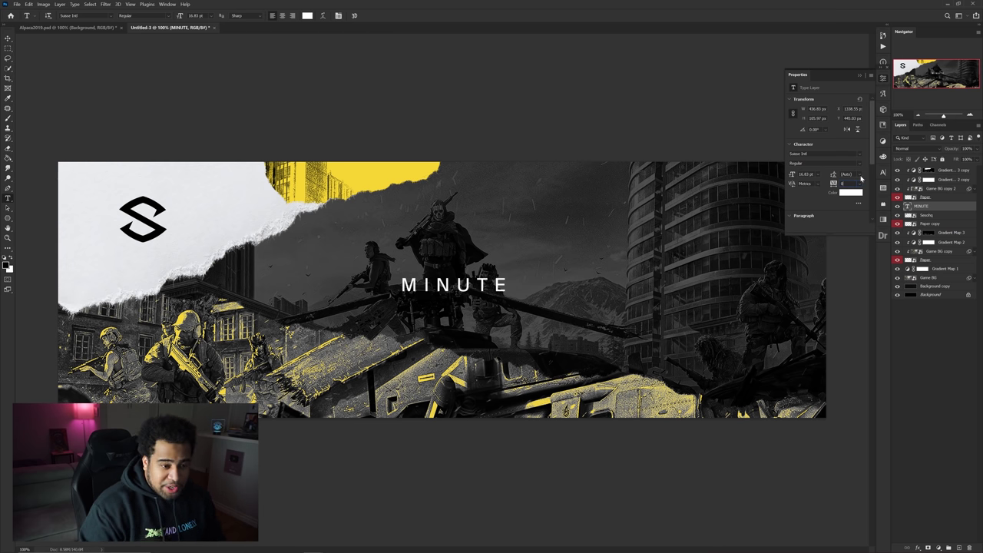
{"action": "left_click", "coordinate": [861, 155]}
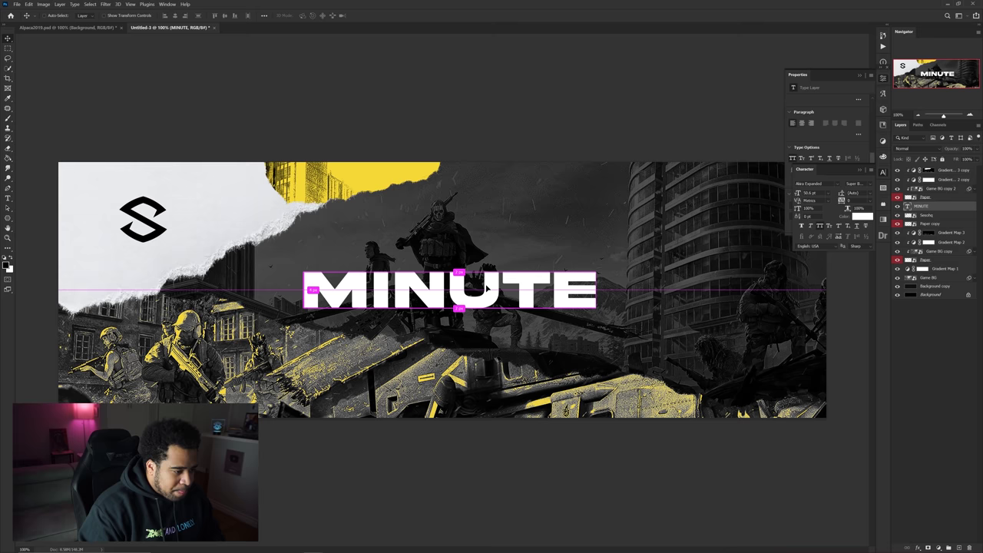
- Duplicate the MINUTE text slightly above the original and replace the copy's wording with BANNER TUTORIAL
{"action": "left_click_drag", "start_coordinate": [492, 293], "coordinate": [490, 263]}
{"action": "key", "text": "t"}
{"action": "double_click", "coordinate": [491, 263]}
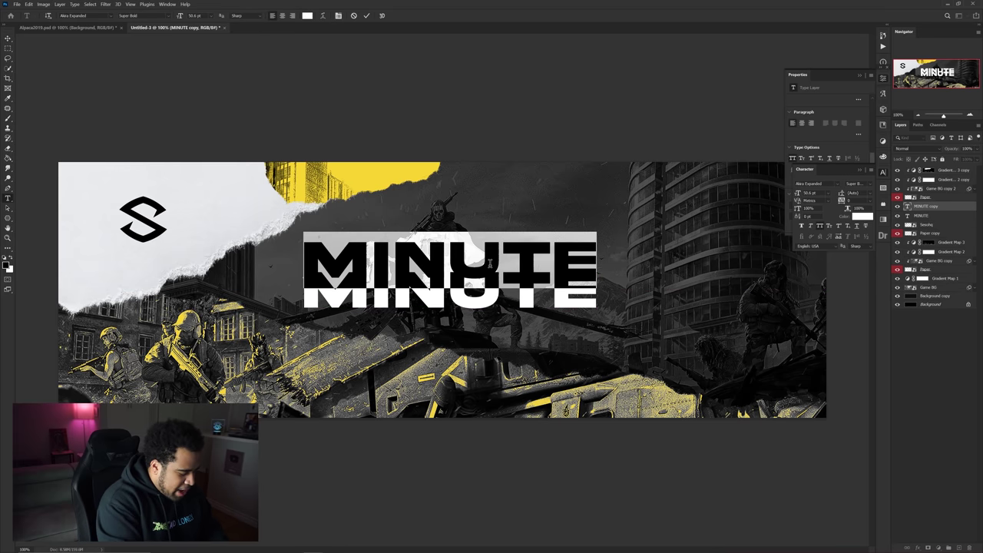
{"action": "type", "text": "BANNER TUTO"}
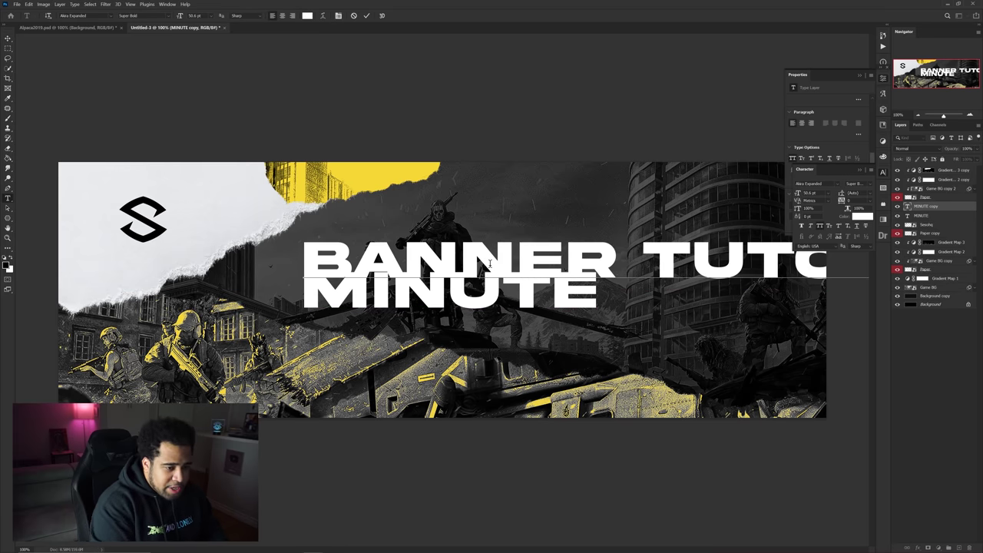
- Set the BANNER TUTORIAL text to 6 pt in Suisse Intl Regular
{"action": "key", "text": "ctrl+a"}
{"action": "left_click", "coordinate": [838, 193]}
{"action": "left_click", "coordinate": [818, 199]}
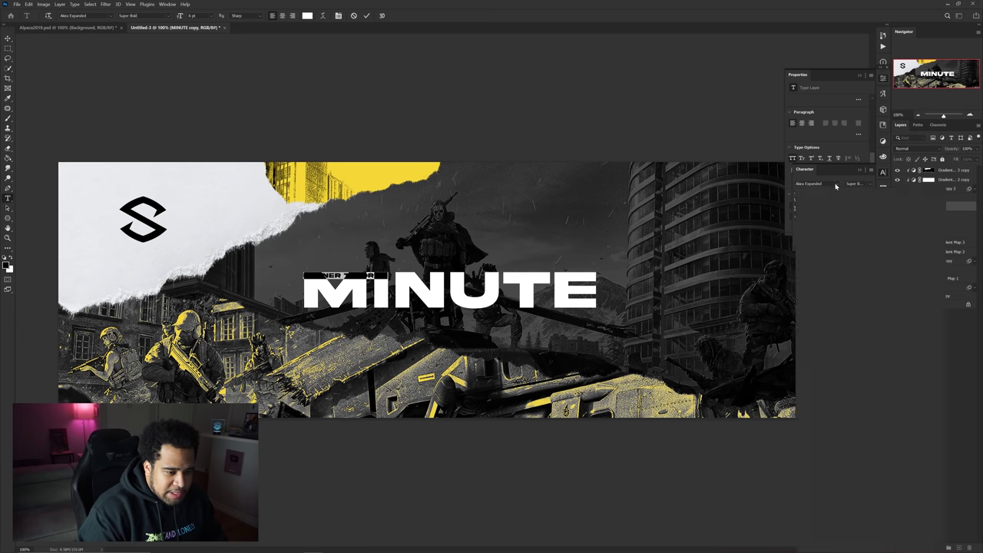
{"action": "left_click", "coordinate": [836, 186]}
{"action": "left_click", "coordinate": [822, 209]}
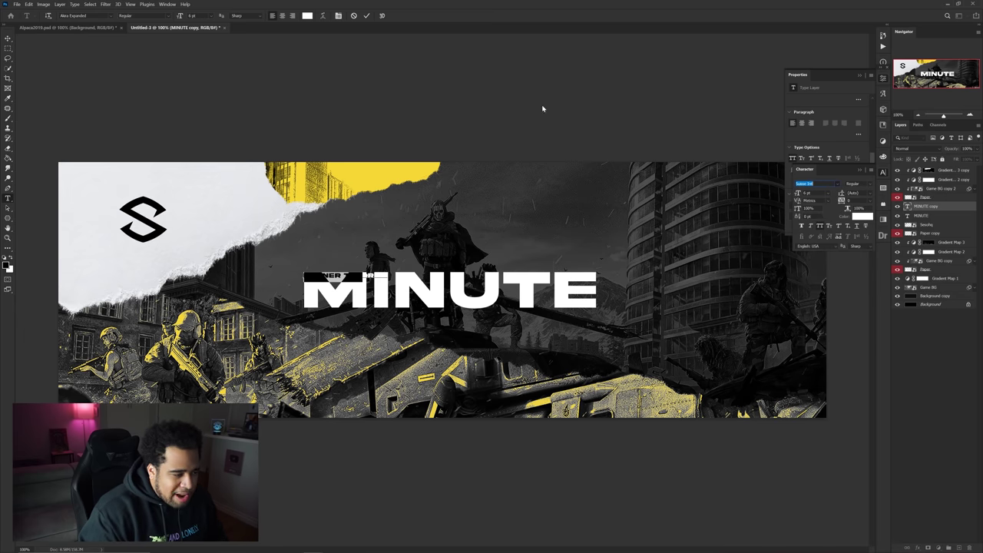
{"action": "left_click", "coordinate": [367, 15]}
{"action": "key", "text": "ctrl+Return"}
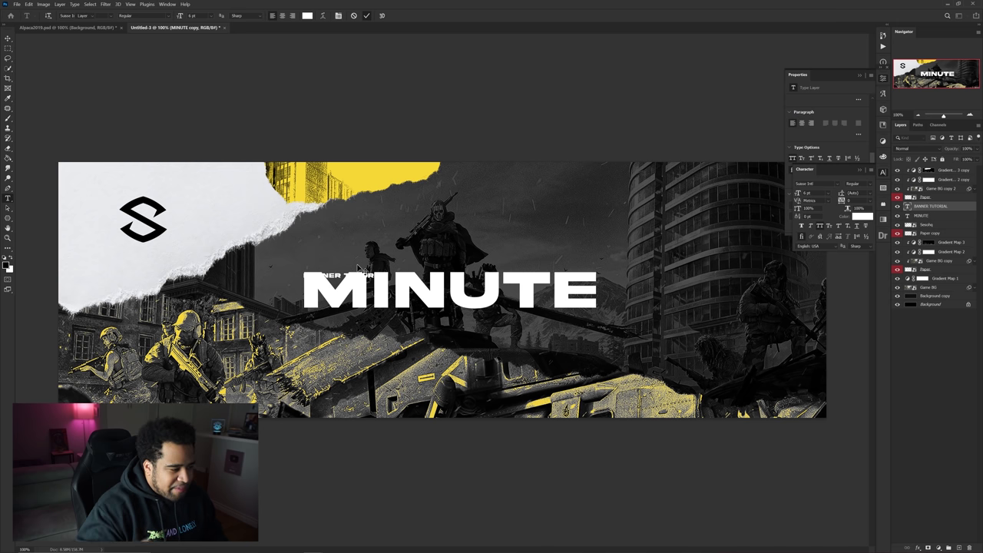
- Move BANNER TUTORIAL above the start of MINUTE and scale it up to about 7.15 pt
{"action": "left_click_drag", "start_coordinate": [358, 269], "coordinate": [378, 267]}
{"action": "key", "text": "ctrl+t"}
{"action": "key", "text": "Return"}
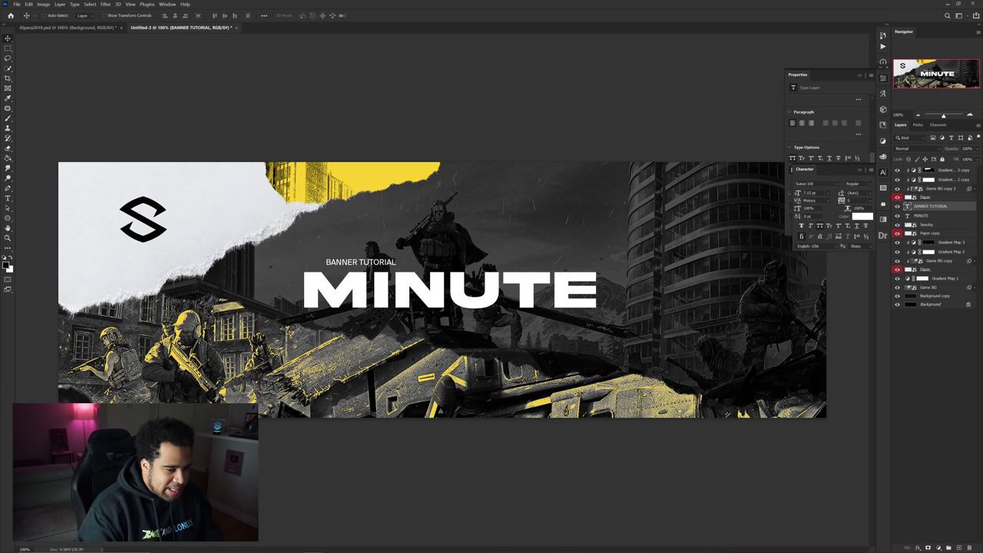
- Color the BANNER TUTORIAL text yellow #fad130 and place a duplicate of it below the right end of MINUTE
{"action": "left_click", "coordinate": [864, 217]}
{"action": "left_click", "coordinate": [379, 164]}
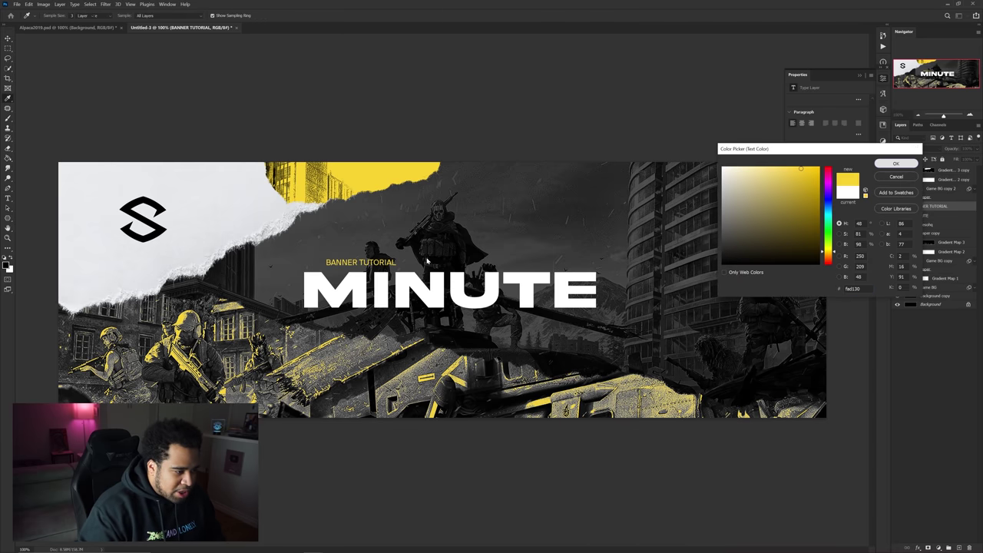
{"action": "key", "text": "Return"}
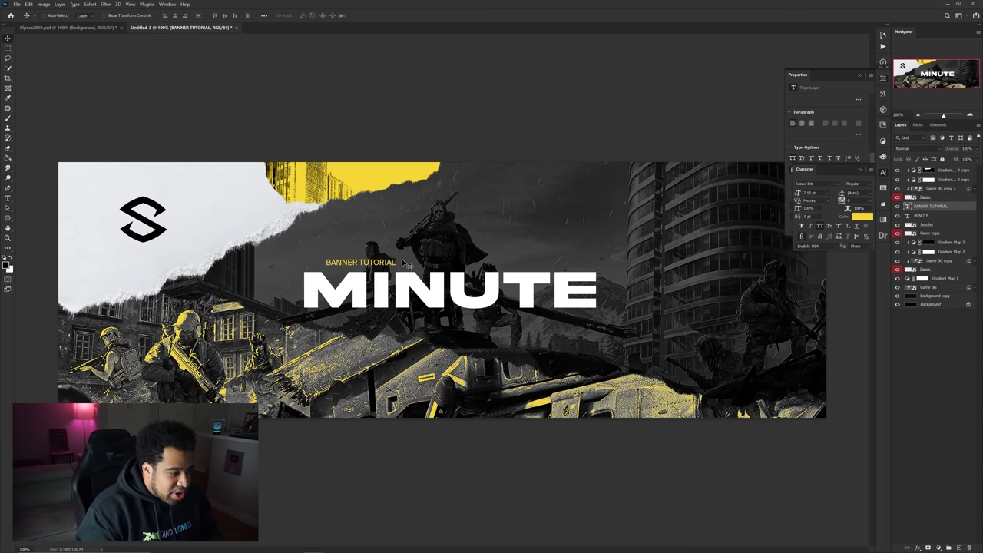
{"action": "left_click_drag", "start_coordinate": [378, 263], "coordinate": [572, 320]}
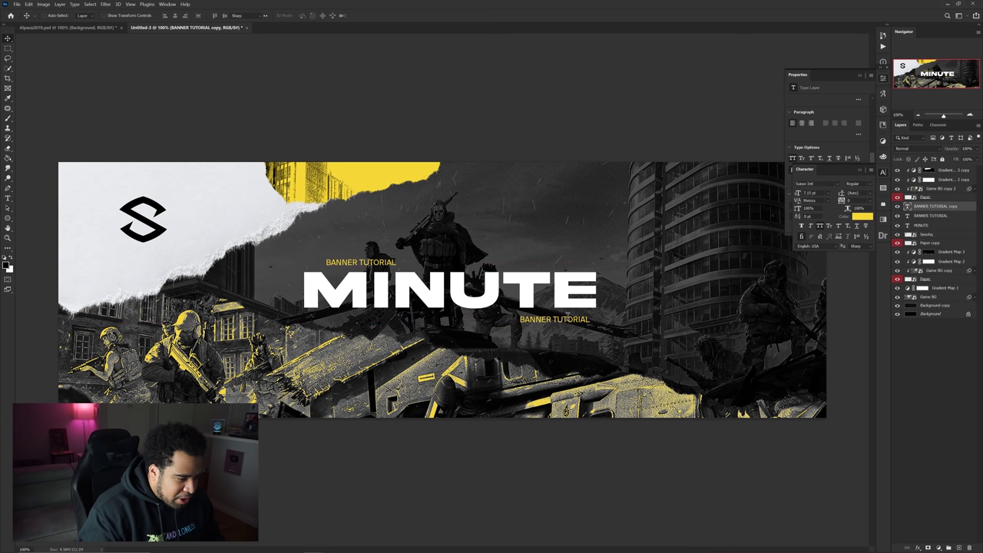
- Replace the lower BANNER TUTORIAL copy's wording with ///// and move it beneath the right end of MINUTE
{"action": "double_click", "coordinate": [569, 319]}
{"action": "type", "text": "////"}
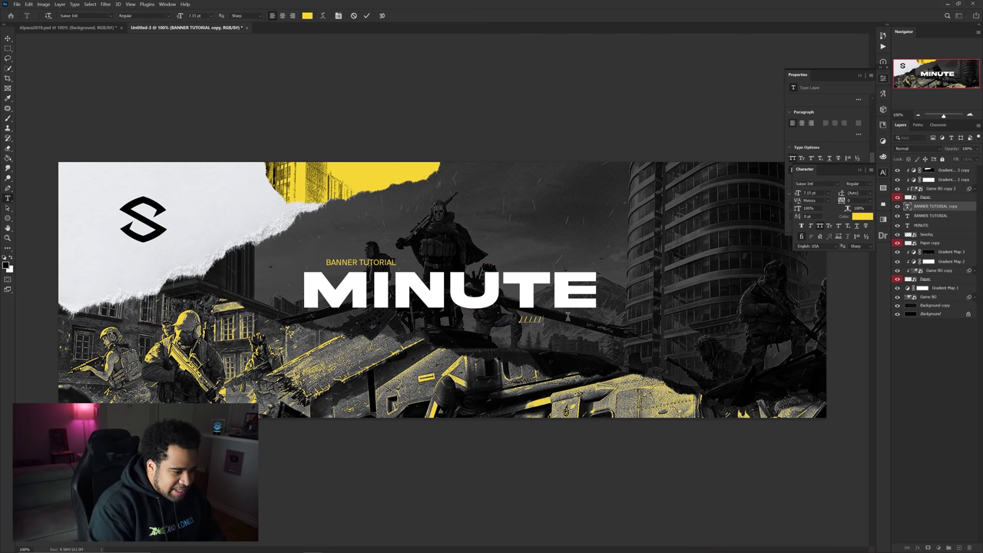
{"action": "key", "text": "ctrl+Return"}
{"action": "key", "text": "v"}
{"action": "left_click_drag", "start_coordinate": [540, 320], "coordinate": [566, 320]}
{"action": "scroll", "coordinate": [582, 324], "scroll_direction": "up", "scroll_amount": 3}
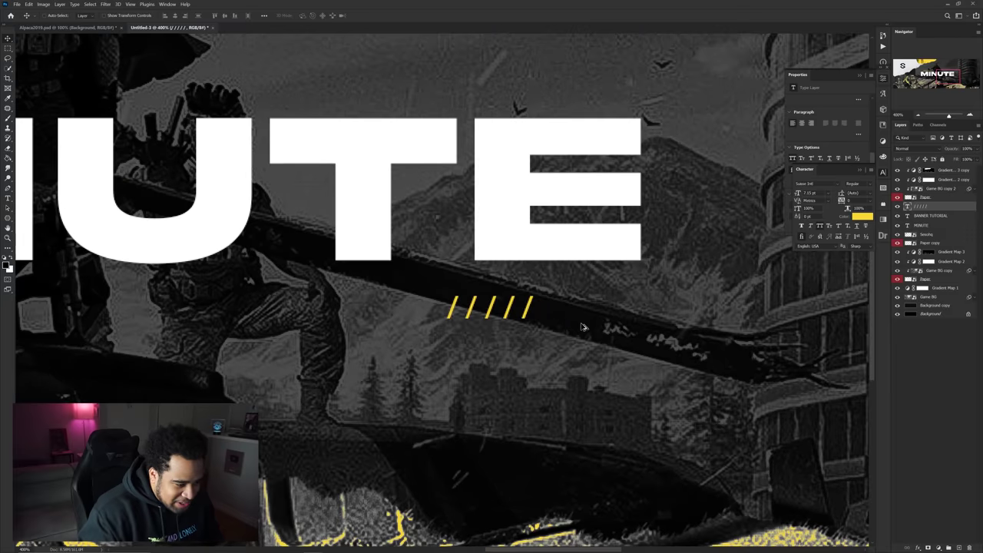
{"action": "scroll", "coordinate": [547, 319], "scroll_direction": "down", "scroll_amount": 5}
{"action": "scroll", "coordinate": [464, 296], "scroll_direction": "up", "scroll_amount": 1}
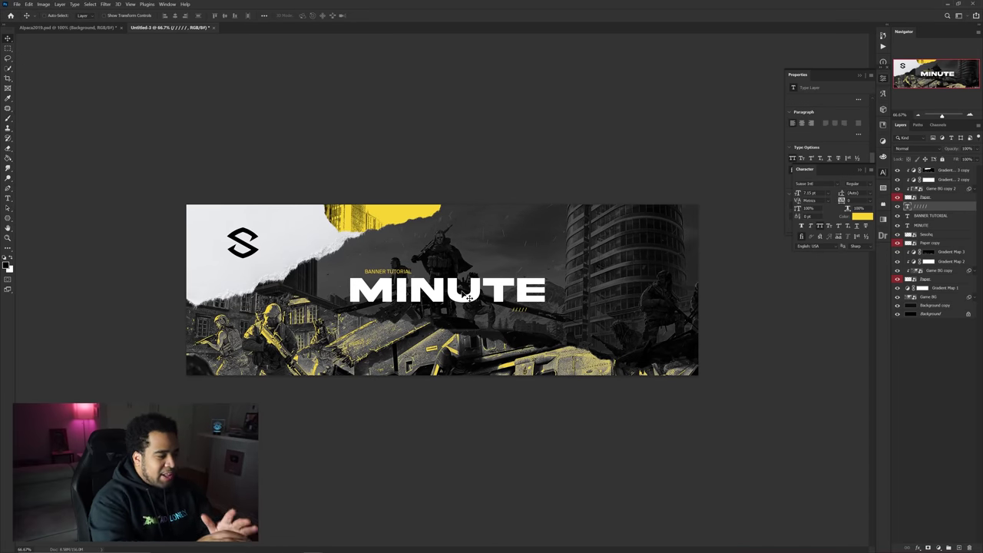
{"action": "left_click", "coordinate": [572, 185]}
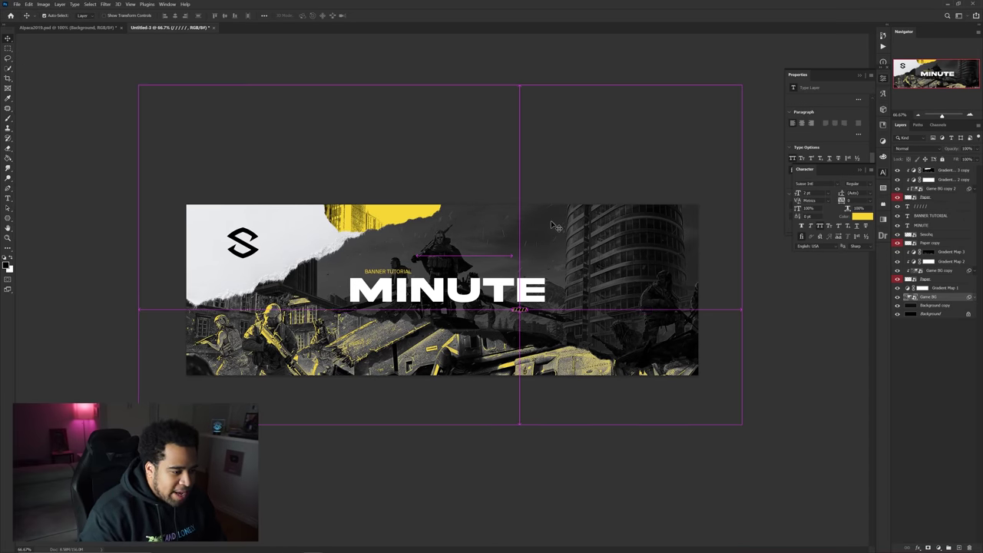
{"action": "key", "text": "ctrl+plus"}
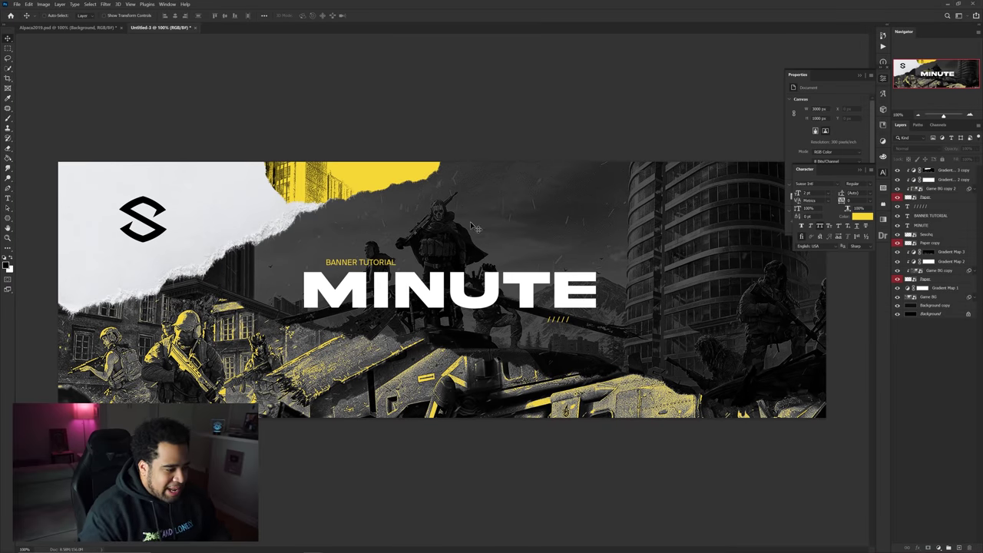
- Duplicate the Game BG layer and hide the original beneath the copy
{"action": "left_click", "coordinate": [941, 297]}
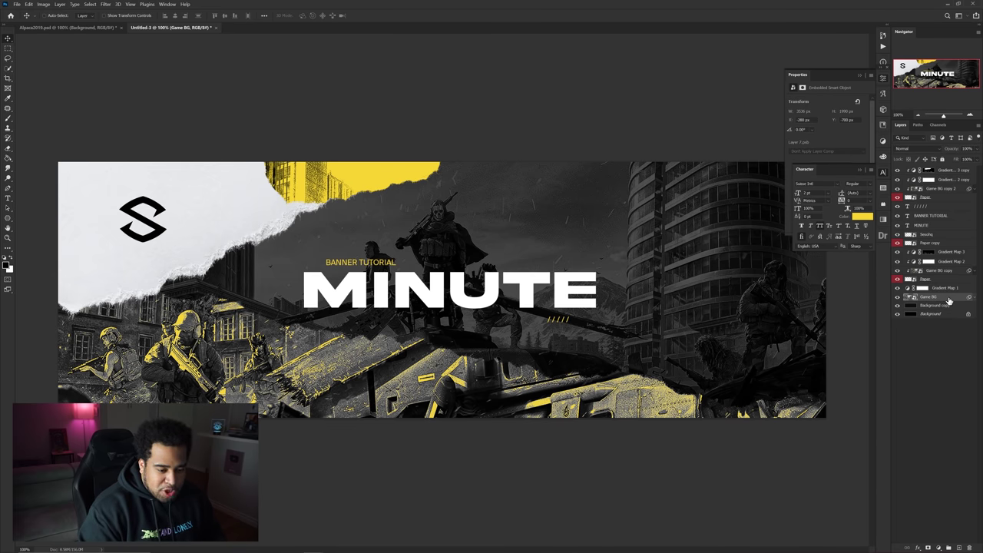
{"action": "key", "text": "ctrl+j"}
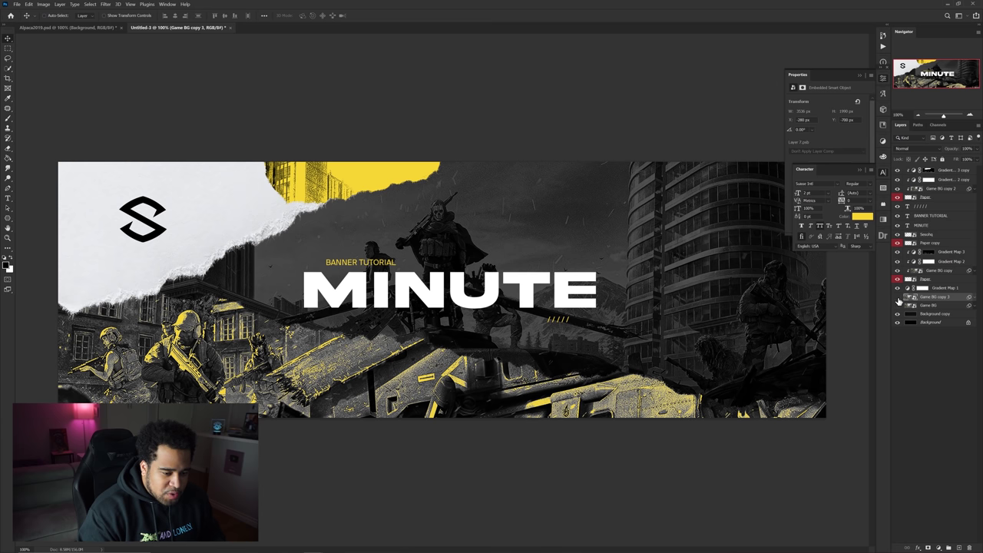
{"action": "left_click", "coordinate": [898, 298]}
{"action": "left_click", "coordinate": [899, 297]}
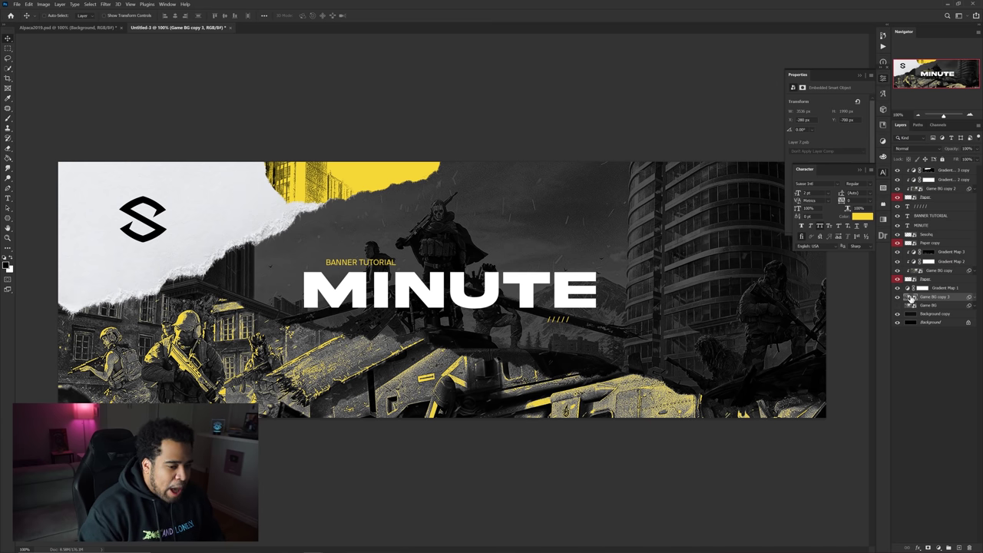
- Apply a Threshold adjustment with level 122 to the duplicated game background
{"action": "left_click", "coordinate": [90, 5]}
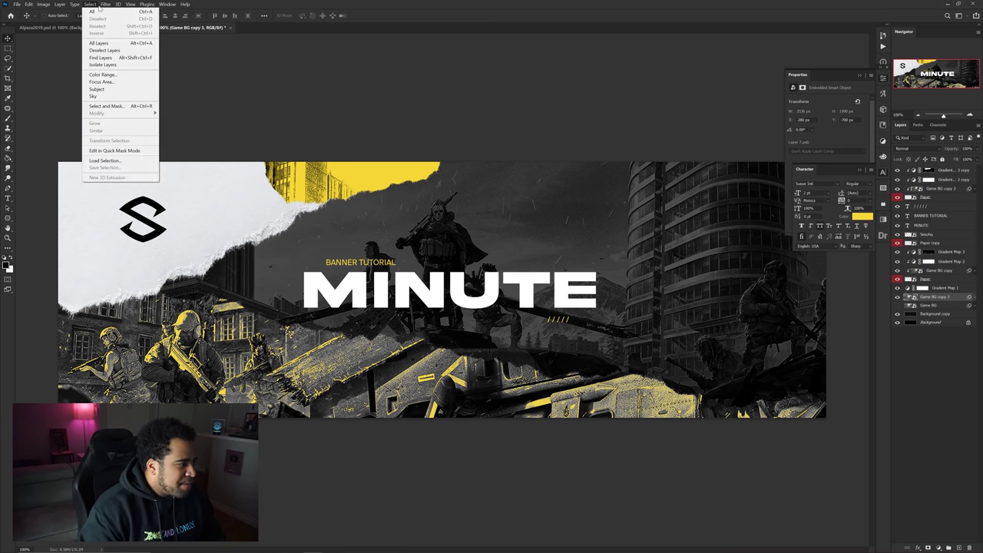
{"action": "mouse_move", "coordinate": [105, 5]}
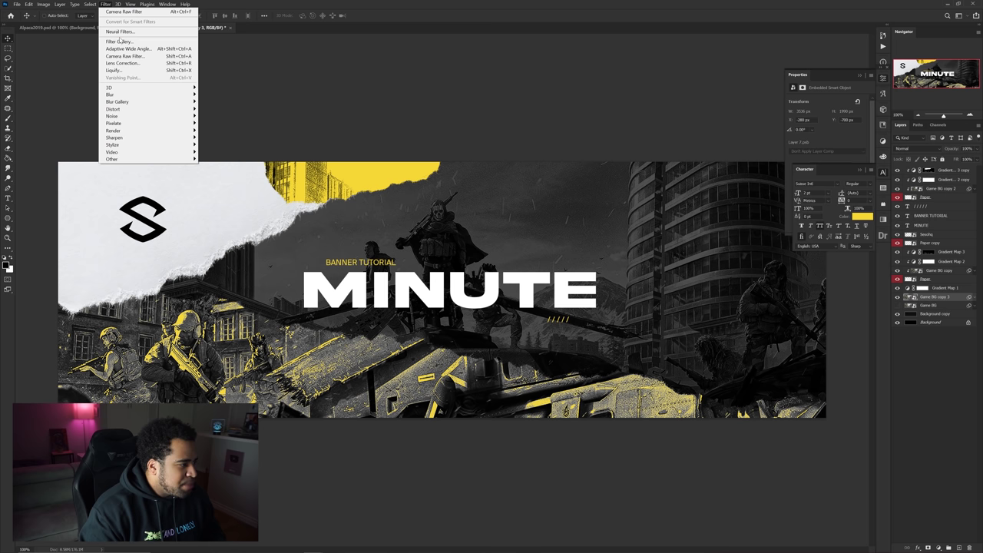
{"action": "left_click", "coordinate": [47, 8]}
{"action": "left_click", "coordinate": [44, 5]}
{"action": "mouse_move", "coordinate": [51, 25]}
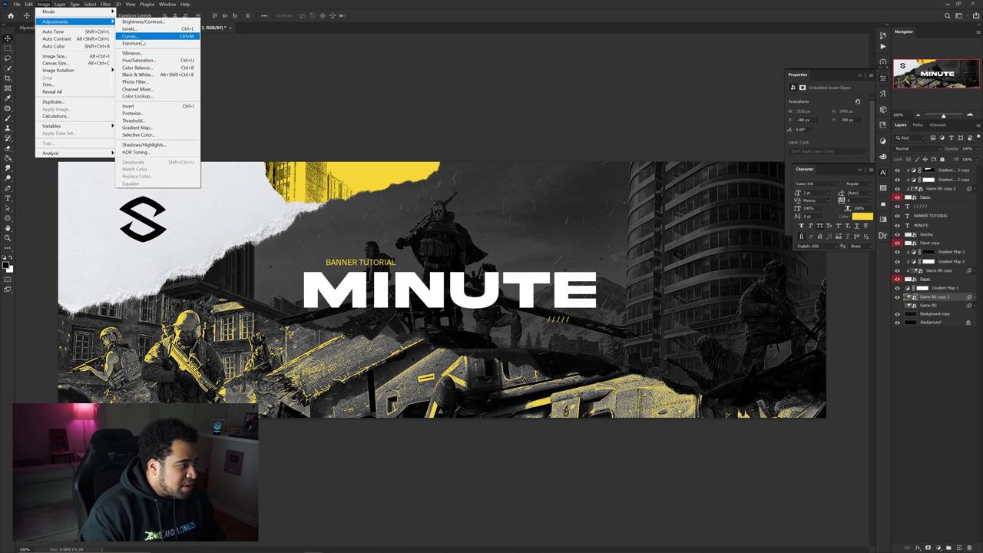
{"action": "left_click", "coordinate": [133, 121]}
{"action": "left_click_drag", "start_coordinate": [467, 153], "coordinate": [668, 294]}
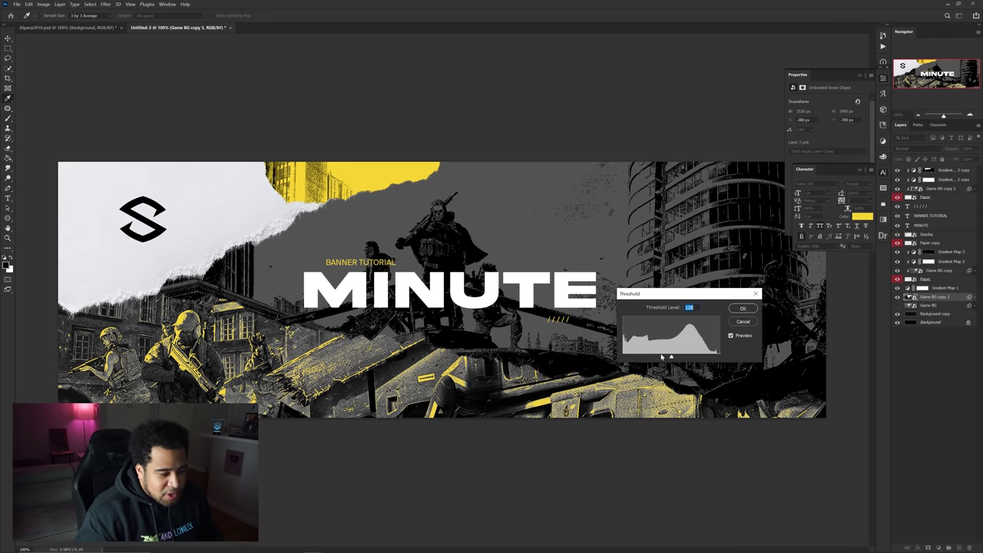
{"action": "left_click_drag", "start_coordinate": [671, 356], "coordinate": [706, 358]}
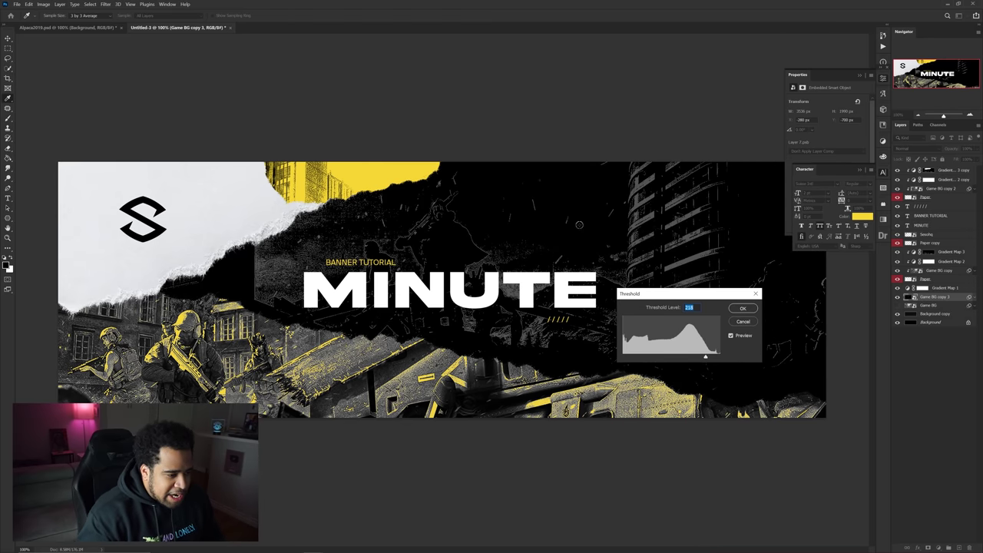
{"action": "left_click_drag", "start_coordinate": [641, 358], "coordinate": [633, 358]}
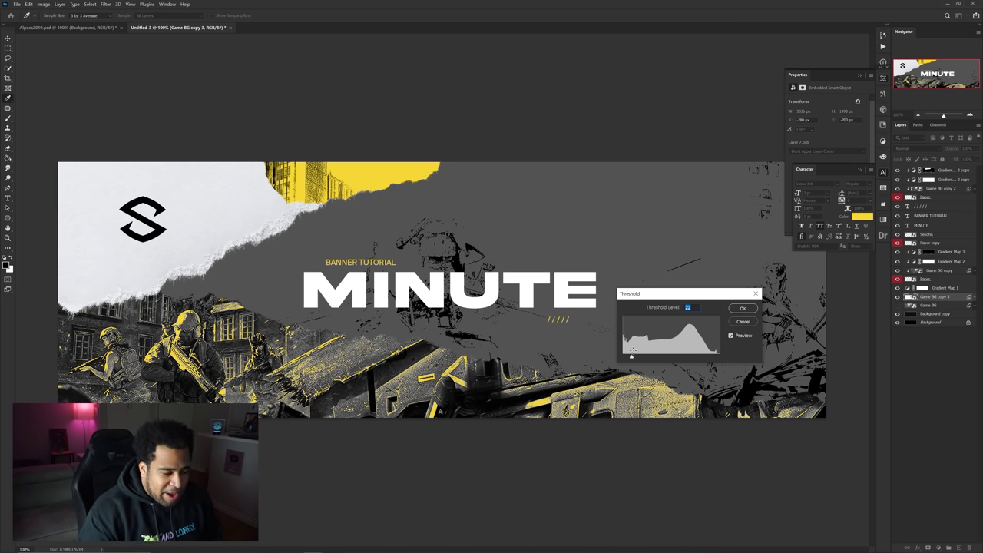
{"action": "left_click_drag", "start_coordinate": [632, 359], "coordinate": [669, 358]}
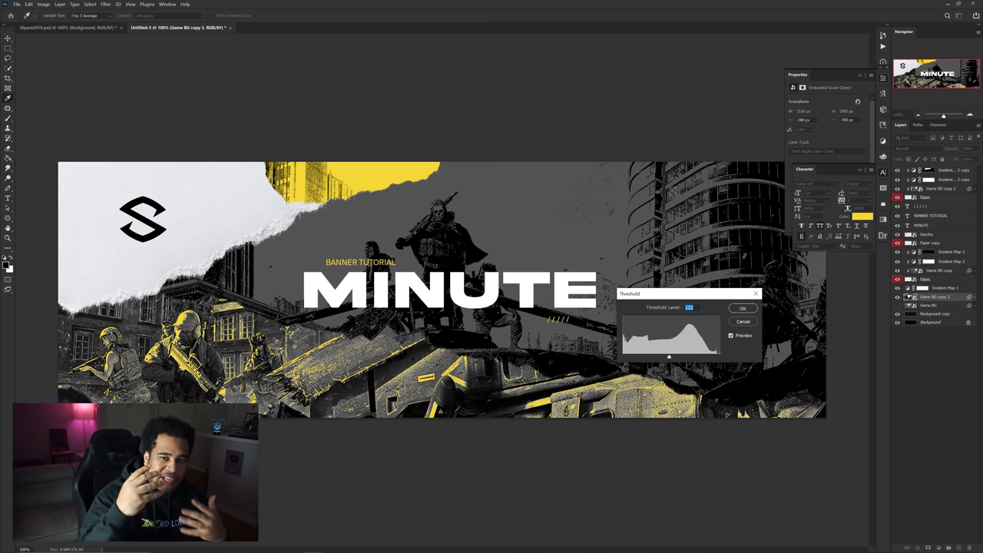
{"action": "left_click", "coordinate": [743, 309]}
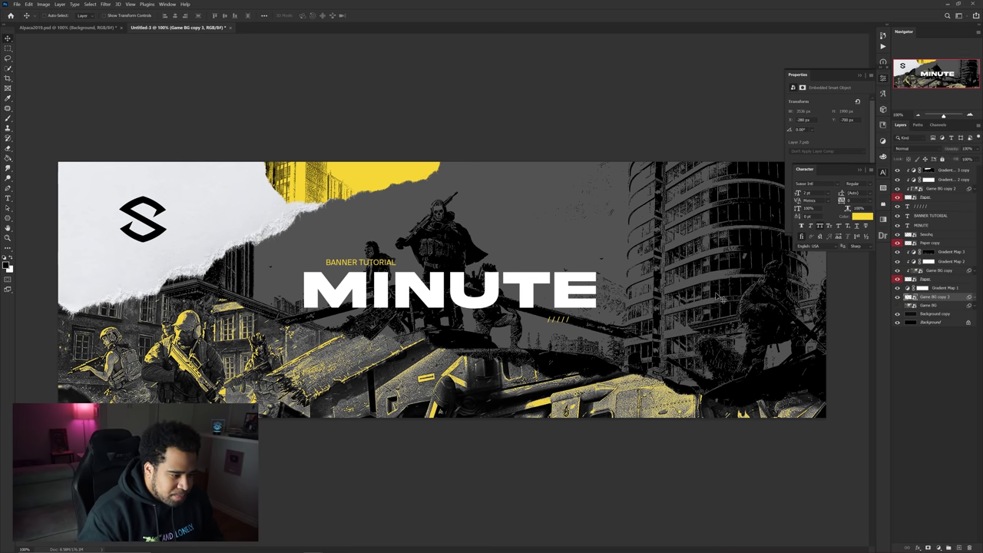
- Set the light end color of Gradient Map 1 to dark gray #323232
{"action": "left_click", "coordinate": [908, 291]}
{"action": "left_click", "coordinate": [801, 100]}
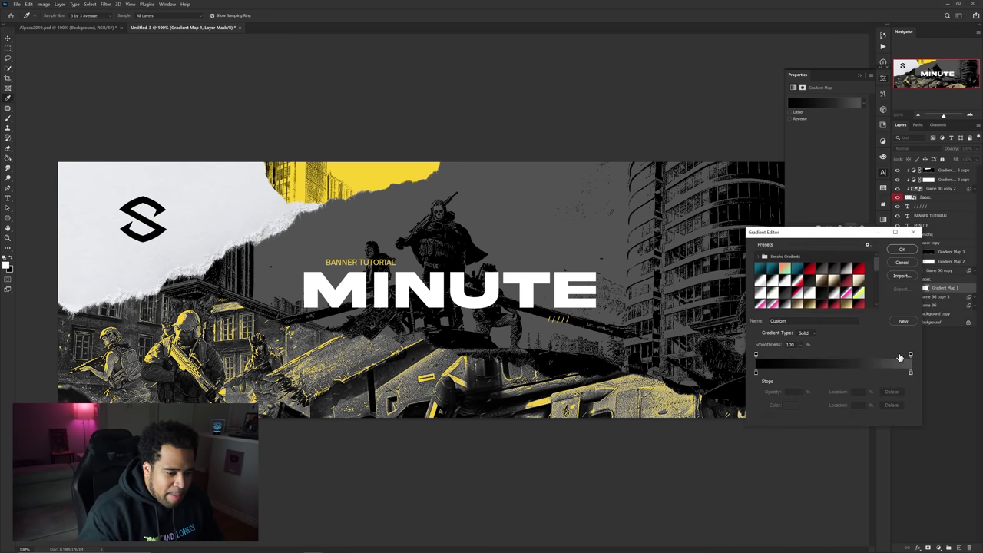
{"action": "double_click", "coordinate": [911, 374]}
{"action": "mouse_move", "coordinate": [728, 229]}
{"action": "left_mouse_down"}
{"action": "mouse_move", "coordinate": [720, 244]}
{"action": "mouse_move", "coordinate": [738, 245]}
{"action": "mouse_move", "coordinate": [706, 253]}
{"action": "left_mouse_up"}
{"action": "left_click", "coordinate": [896, 164]}
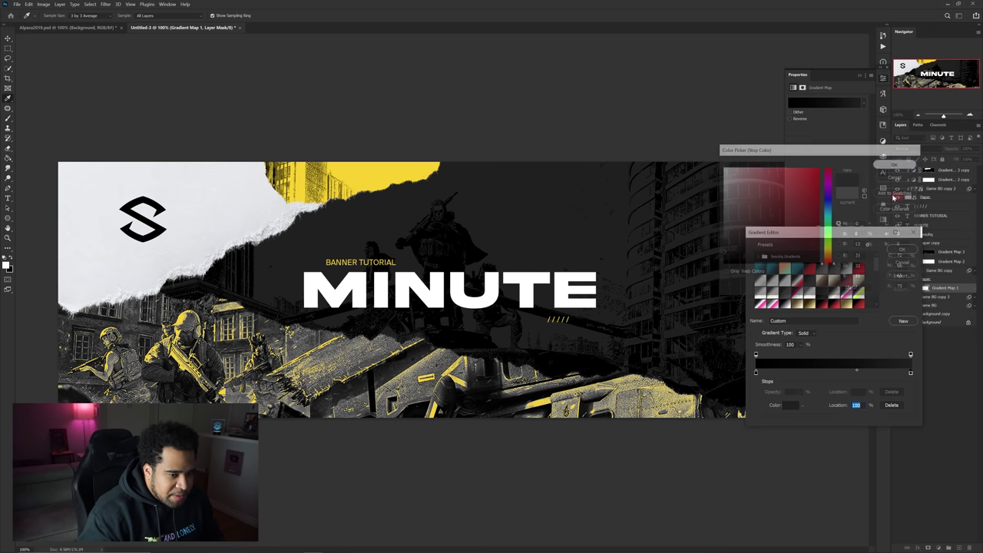
{"action": "double_click", "coordinate": [911, 374]}
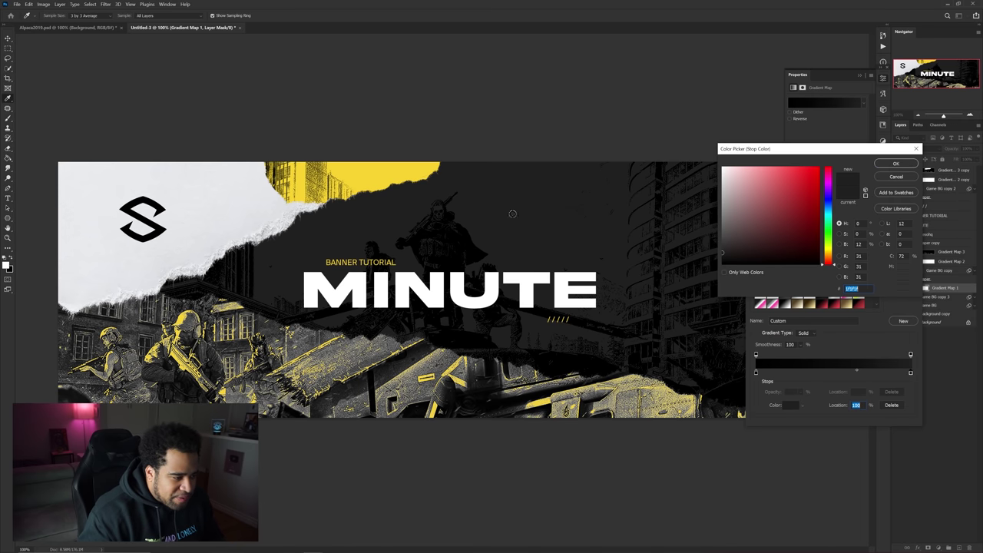
{"action": "left_click", "coordinate": [723, 244]}
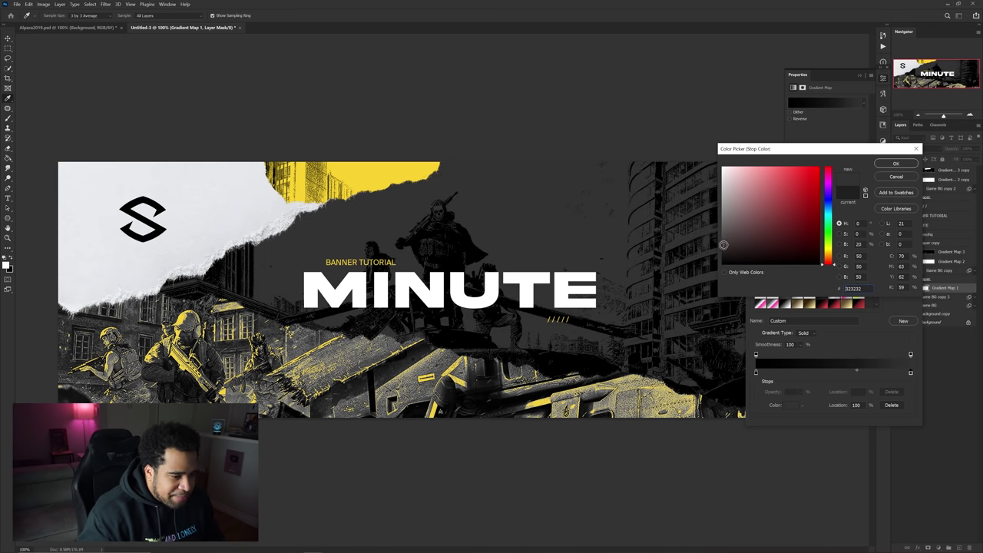
{"action": "left_click", "coordinate": [904, 166]}
{"action": "left_click", "coordinate": [903, 249]}
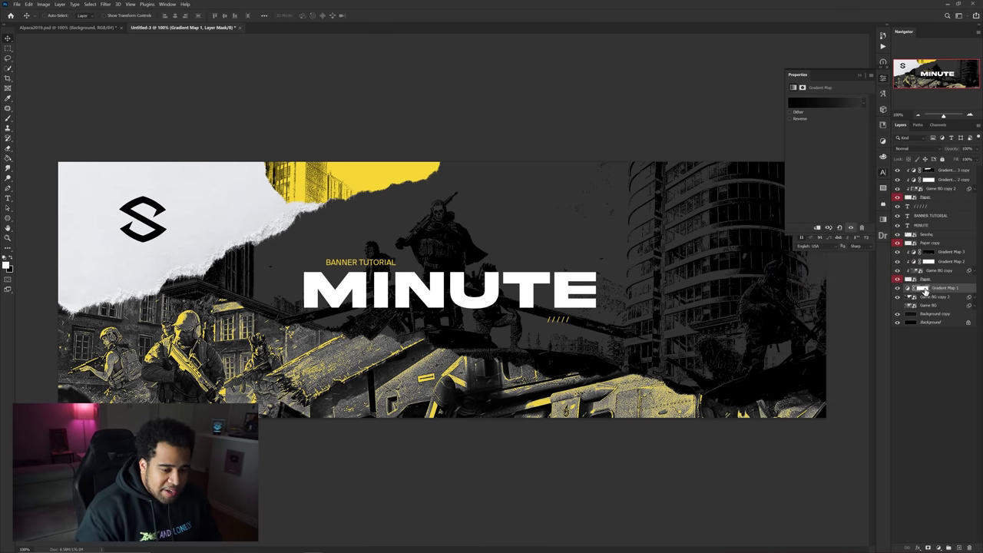
- Add a layer mask to Game BG copy 3 and bring up the brush presets for painting on it
{"action": "left_click", "coordinate": [938, 297]}
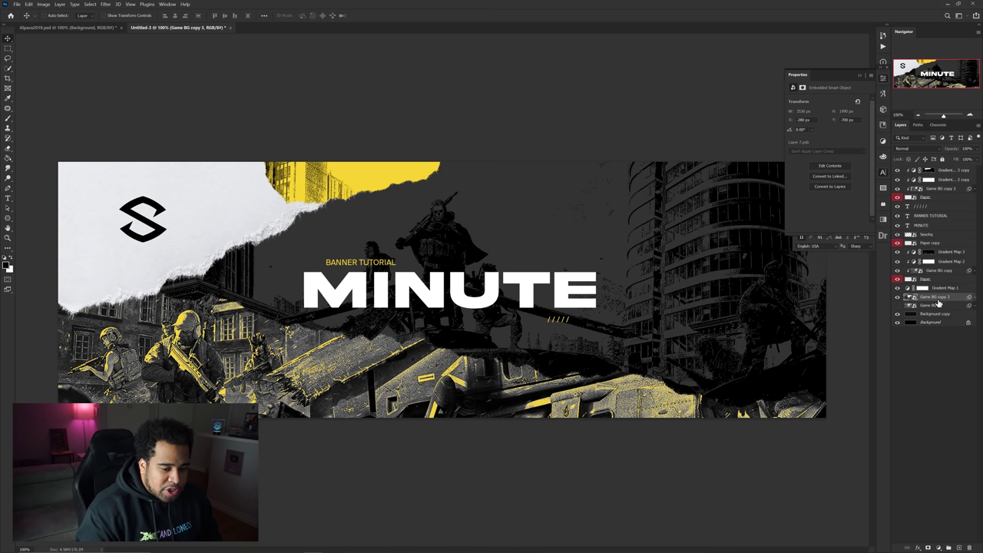
{"action": "left_click", "coordinate": [928, 547]}
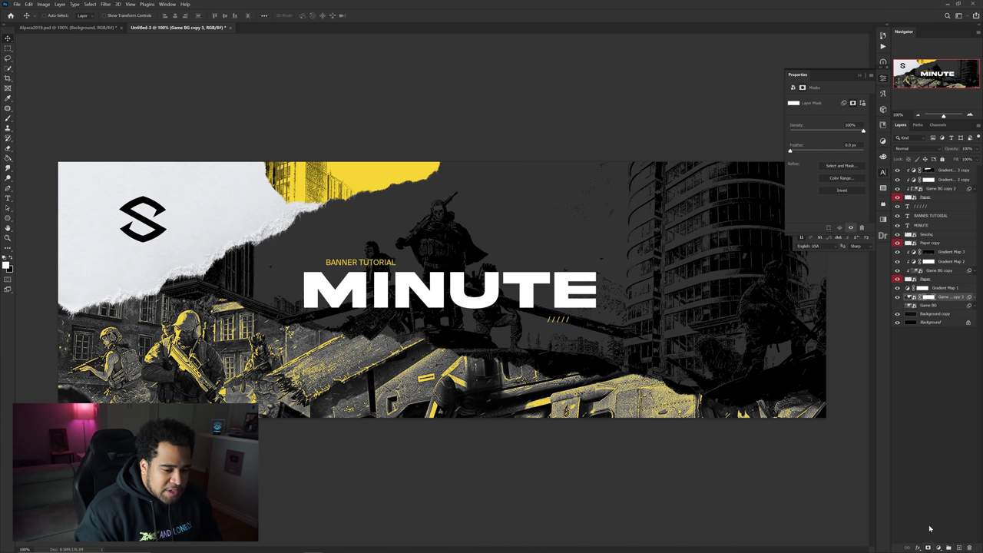
{"action": "key", "text": "b"}
{"action": "right_click", "coordinate": [543, 347]}
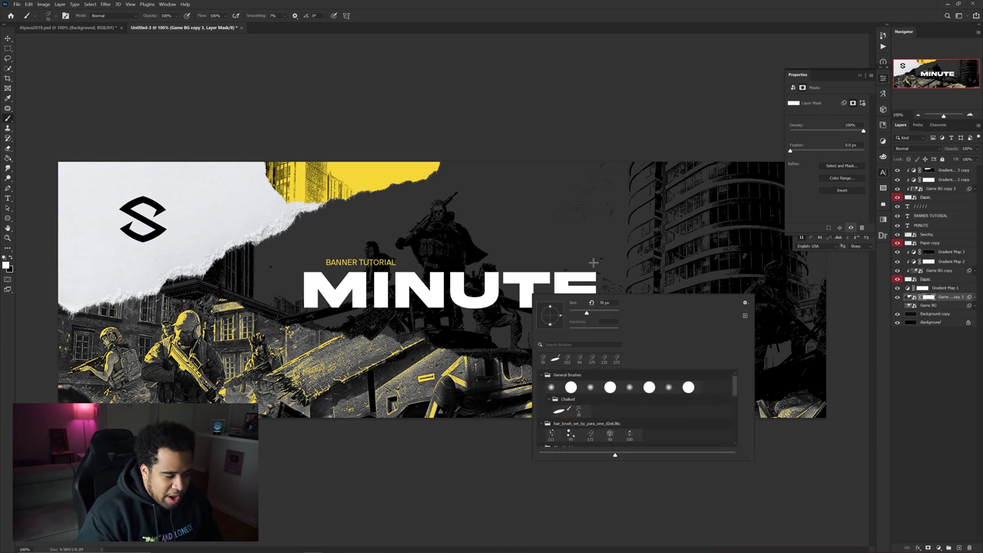
- Try brush strokes on the Game BG copy 3 mask across the dark central area, and undo them
{"action": "mouse_move", "coordinate": [561, 250]}
{"action": "left_mouse_down"}
{"action": "mouse_move", "coordinate": [589, 250]}
{"action": "mouse_move", "coordinate": [590, 239]}
{"action": "left_mouse_up"}
{"action": "left_click_drag", "start_coordinate": [487, 234], "coordinate": [490, 233]}
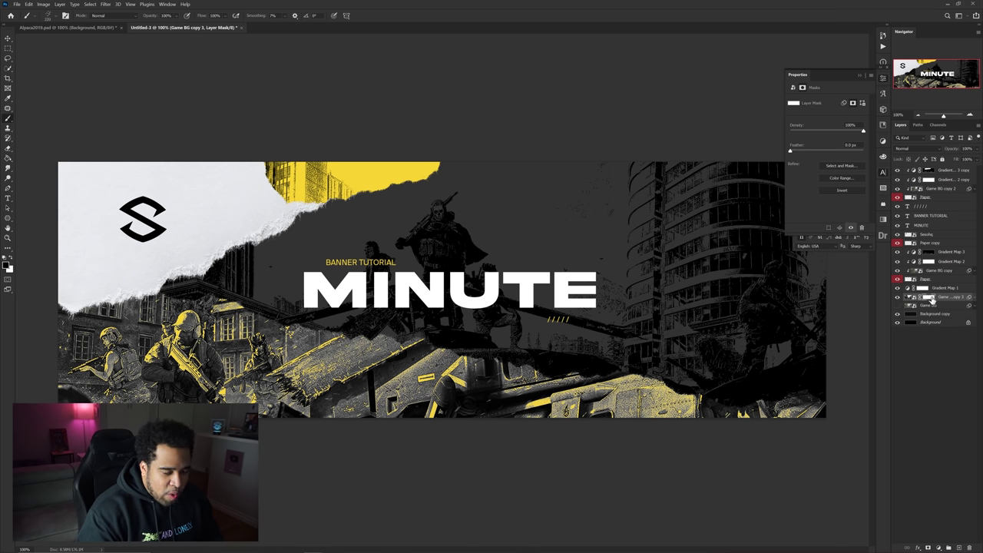
{"action": "left_click_drag", "start_coordinate": [452, 206], "coordinate": [470, 206]}
{"action": "mouse_move", "coordinate": [651, 151]}
{"action": "left_mouse_down"}
{"action": "mouse_move", "coordinate": [641, 160]}
{"action": "mouse_move", "coordinate": [624, 144]}
{"action": "mouse_move", "coordinate": [430, 201]}
{"action": "left_mouse_up"}
{"action": "key", "text": "ctrl+z"}
{"action": "key", "text": "ctrl+z"}
{"action": "key", "text": "ctrl+z"}
{"action": "key", "text": "ctrl+z"}
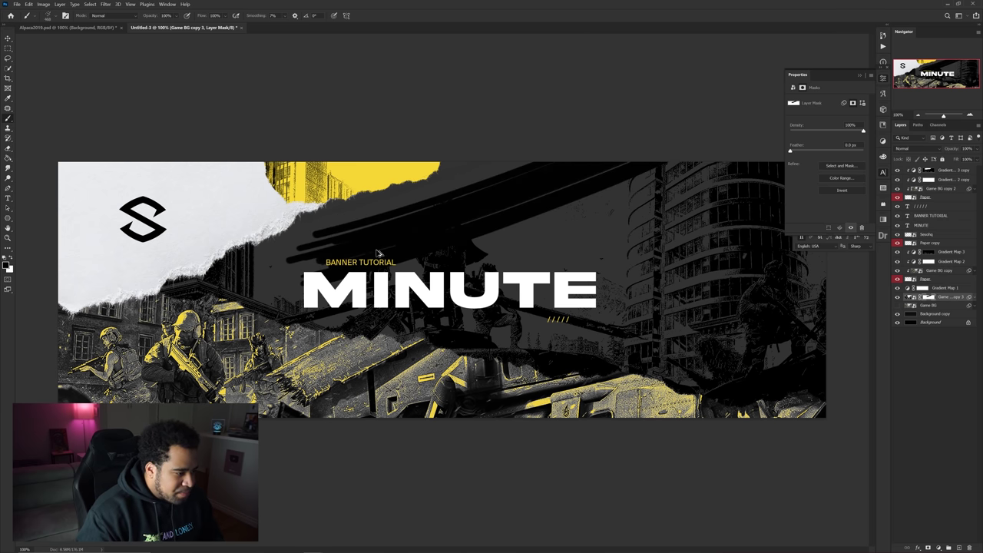
{"action": "key", "text": "ctrl+z"}
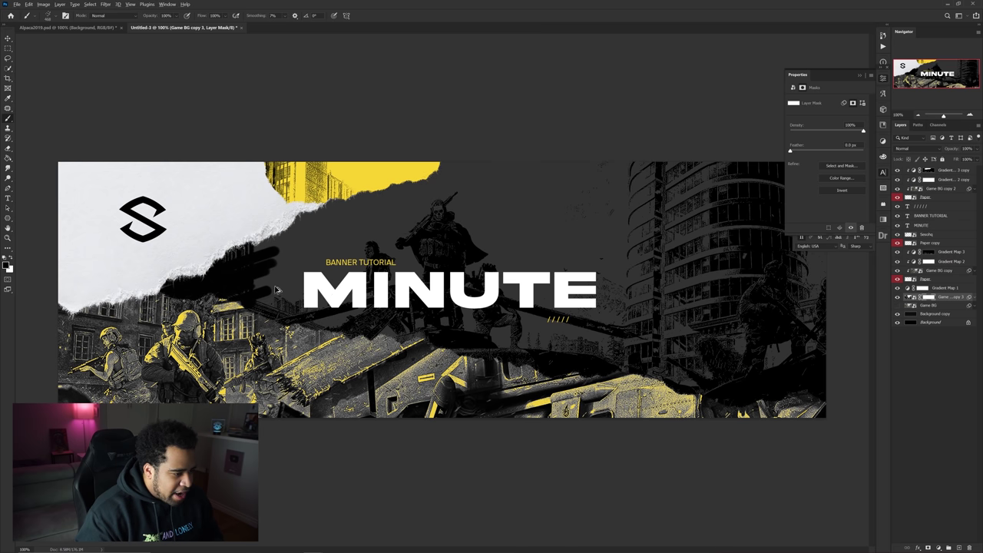
{"action": "key", "text": "ctrl+z"}
- Paint black rough brush strokes on the Game BG copy 3 mask from beside the white paper diagonally upward and across the lower right
{"action": "left_click_drag", "start_coordinate": [207, 290], "coordinate": [442, 199]}
{"action": "left_click_drag", "start_coordinate": [477, 347], "coordinate": [634, 344]}
{"action": "mouse_move", "coordinate": [820, 351]}
{"action": "left_mouse_down"}
{"action": "mouse_move", "coordinate": [340, 406]}
{"action": "mouse_move", "coordinate": [686, 332]}
{"action": "mouse_move", "coordinate": [530, 329]}
{"action": "left_mouse_up"}
{"action": "scroll", "coordinate": [674, 334], "scroll_direction": "up", "scroll_amount": 3}
{"action": "scroll", "coordinate": [673, 334], "scroll_direction": "down", "scroll_amount": 1}
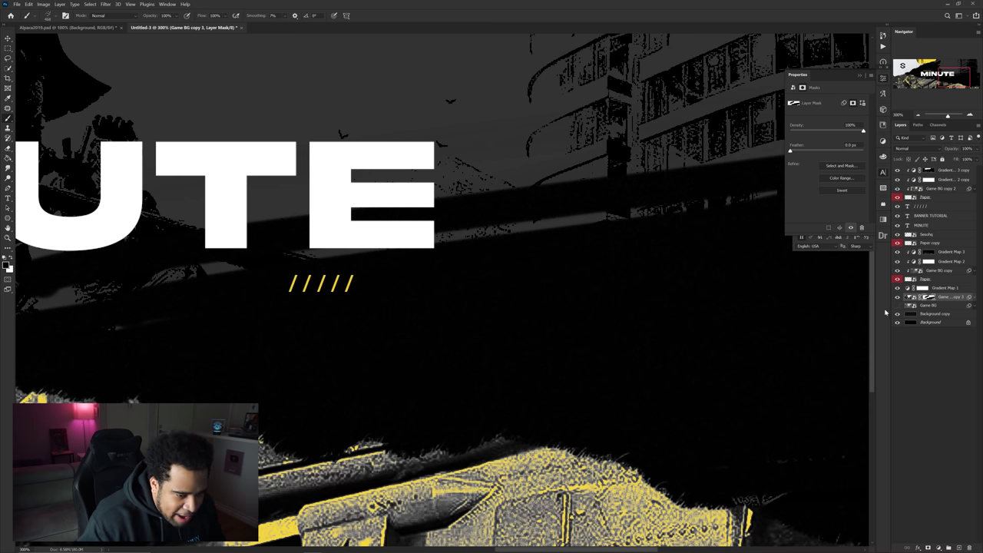
- Add 14% Gaussian monochromatic noise to the Background copy layer
{"action": "left_click", "coordinate": [933, 313]}
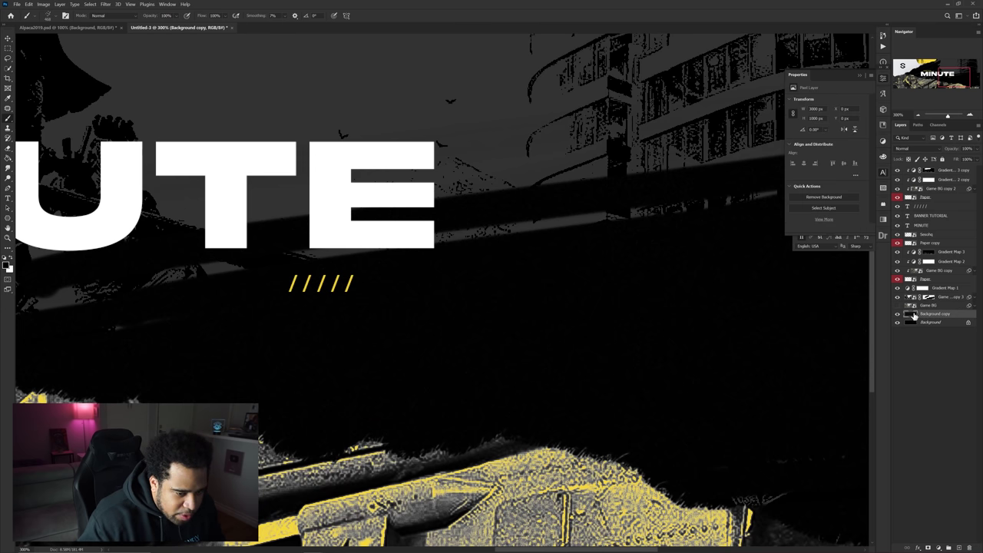
{"action": "left_click", "coordinate": [106, 3]}
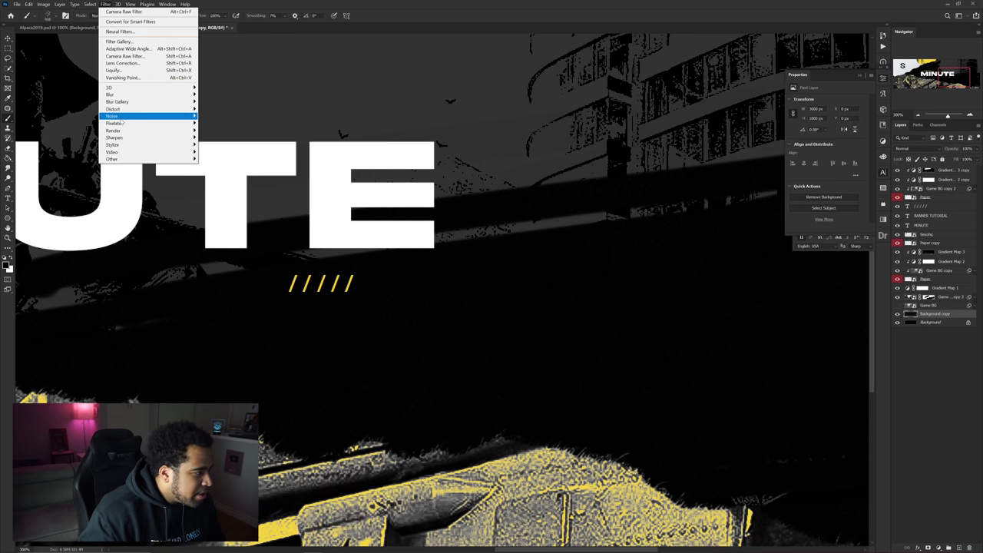
{"action": "mouse_move", "coordinate": [154, 116]}
{"action": "left_click", "coordinate": [222, 116]}
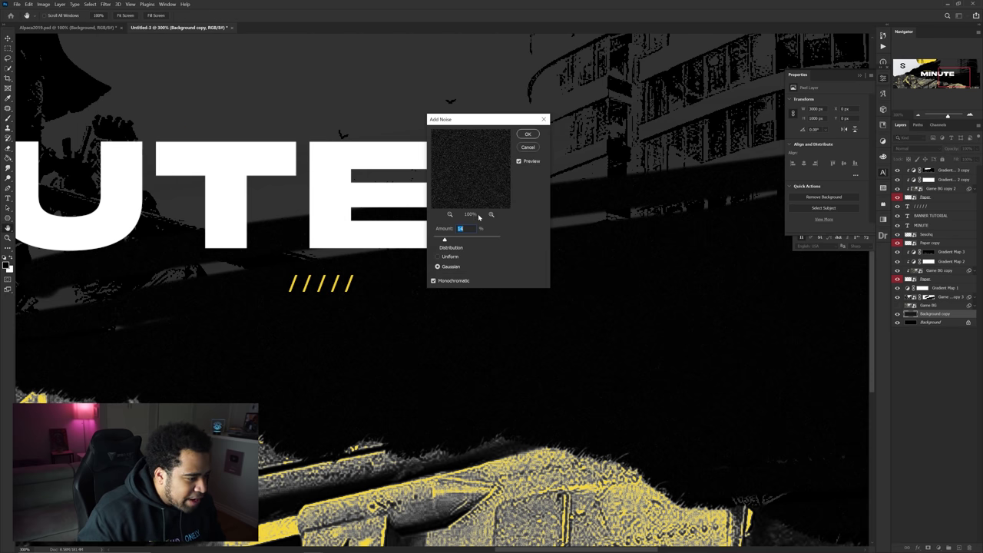
{"action": "left_click", "coordinate": [528, 135]}
{"action": "key", "text": "ctrl+0"}
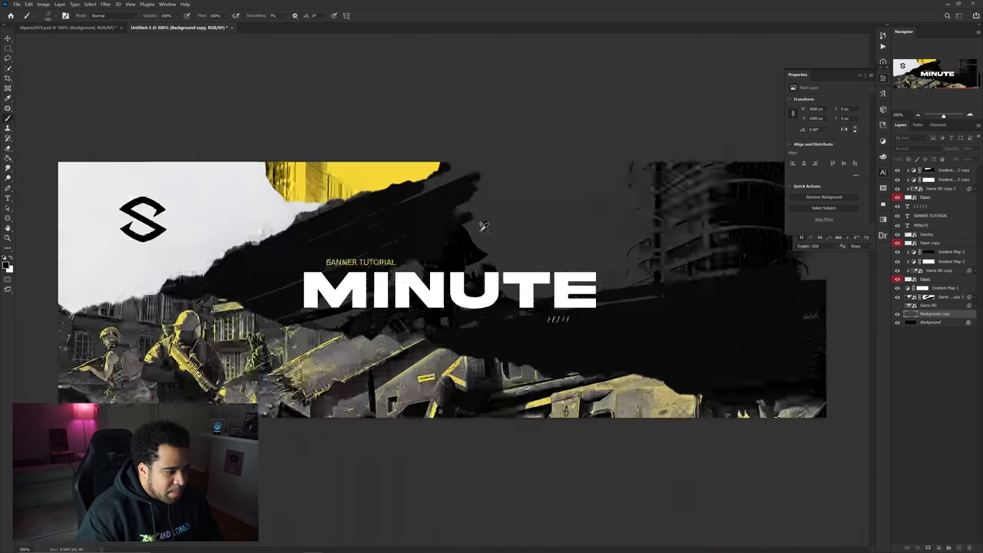
- Rework the Game BG copy 3 mask with diagonal brush strokes above MINUTE, replacing an undone stroke with a new one across the upper middle
{"action": "key", "text": "x"}
{"action": "left_click_drag", "start_coordinate": [421, 245], "coordinate": [290, 299]}
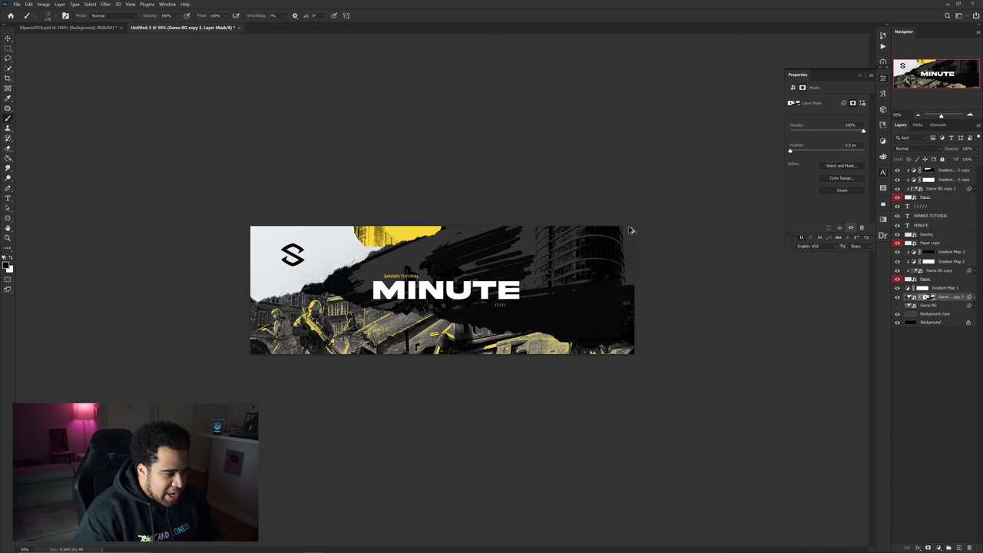
{"action": "scroll", "coordinate": [555, 237], "scroll_direction": "up", "scroll_amount": 3}
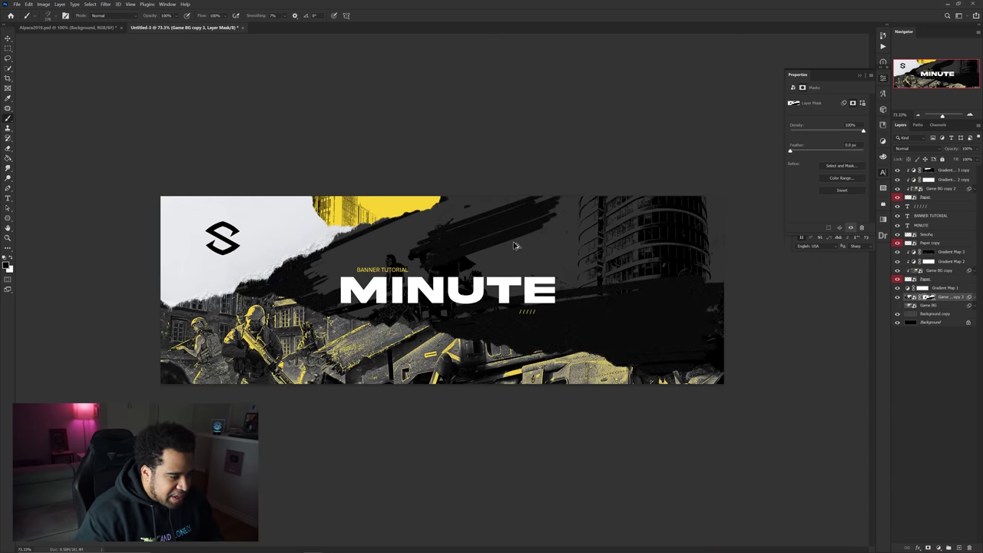
{"action": "key", "text": "ctrl+z"}
{"action": "left_click_drag", "start_coordinate": [627, 192], "coordinate": [380, 262]}
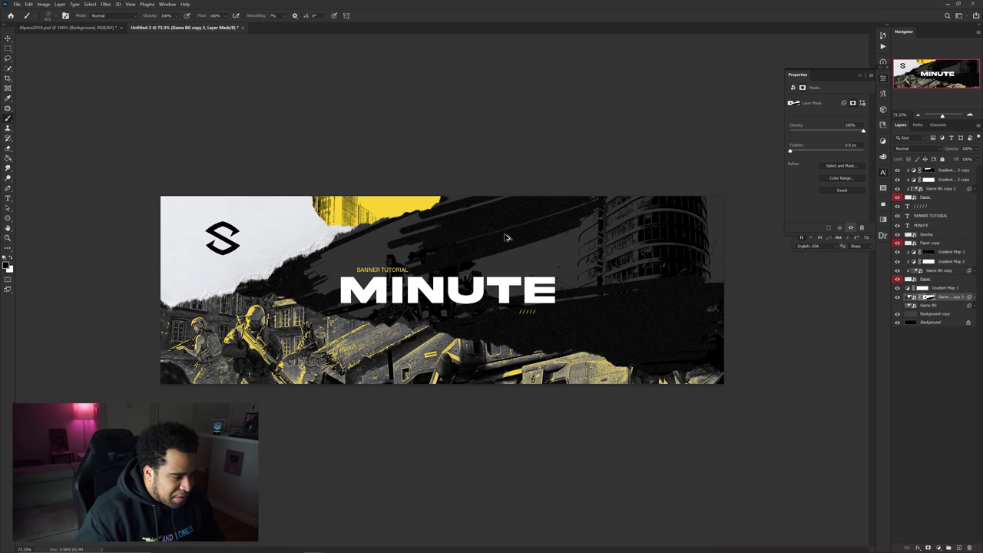
- Undo the last mask stroke, then paint rough brush strokes on the Game BG copy 3 mask along the upper edge and lower right
{"action": "key", "text": "ctrl+z"}
{"action": "left_click_drag", "start_coordinate": [460, 199], "coordinate": [691, 132]}
{"action": "left_click_drag", "start_coordinate": [699, 338], "coordinate": [531, 329]}
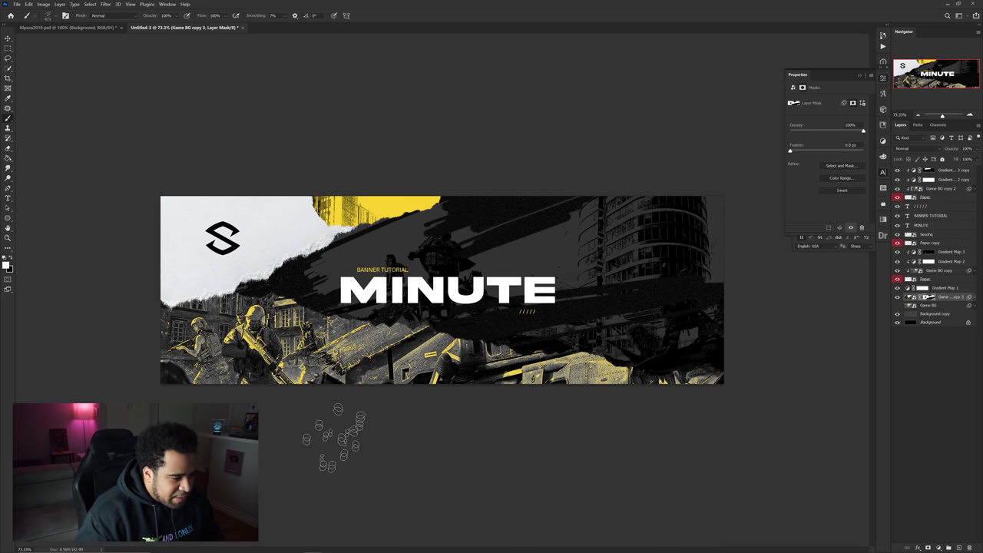
- Lower the fill of the Game BG copy 3 layer to about 72%
{"action": "key", "text": "v"}
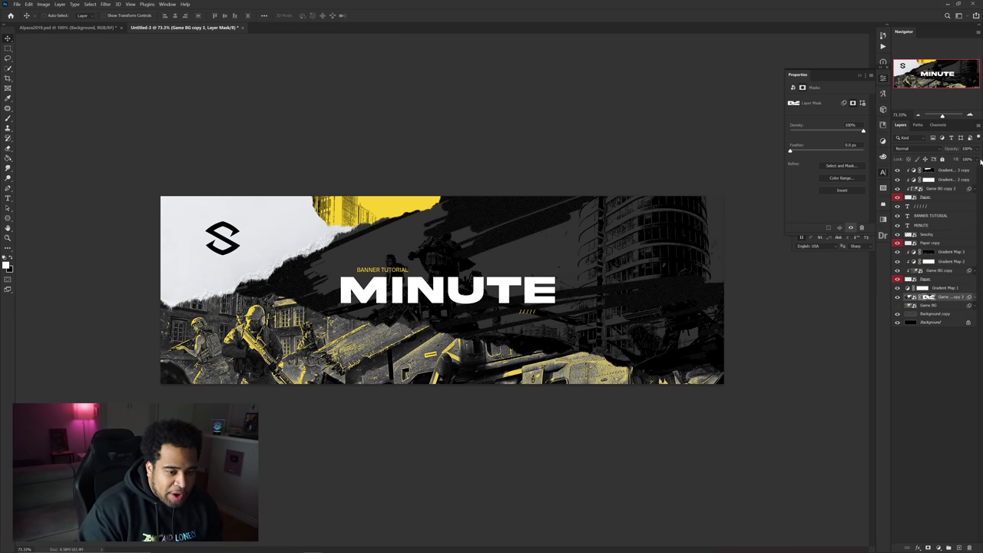
{"action": "left_click_drag", "start_coordinate": [961, 168], "coordinate": [971, 169]}
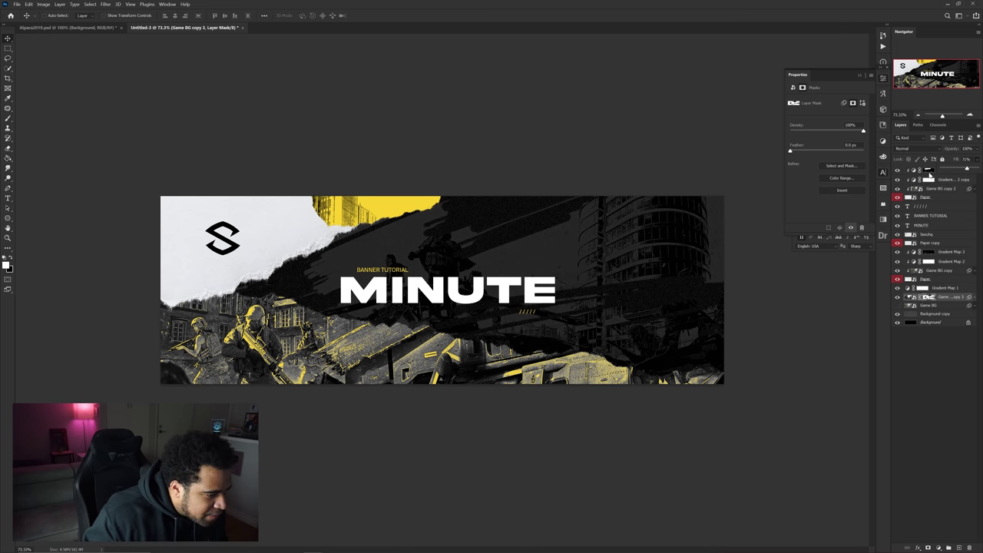
{"action": "left_click", "coordinate": [702, 257]}
- Examine the header in full-screen view and compare its background noise with the finished Alpaca2019.psd header
{"action": "key", "text": "f"}
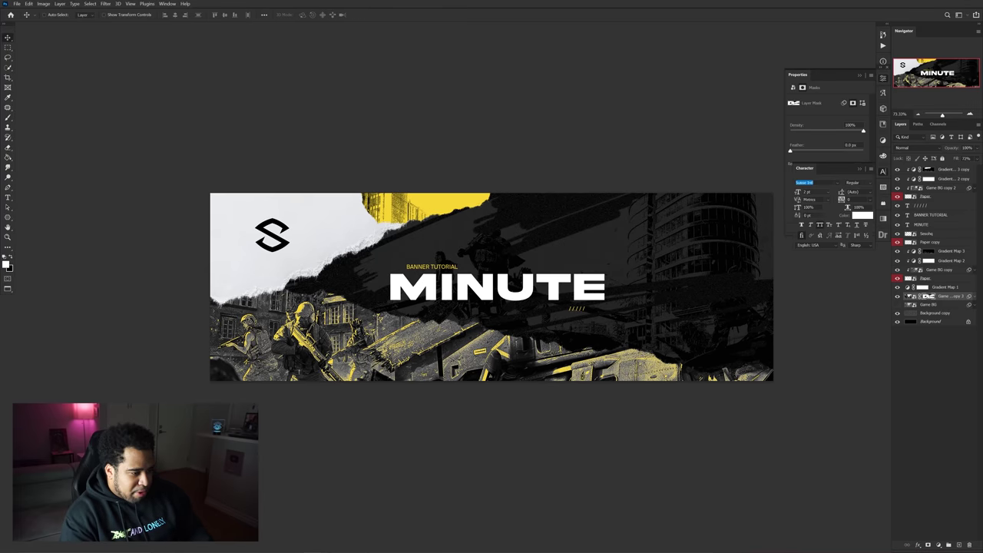
{"action": "left_click_drag", "start_coordinate": [610, 239], "coordinate": [601, 220]}
{"action": "left_click", "coordinate": [883, 78]}
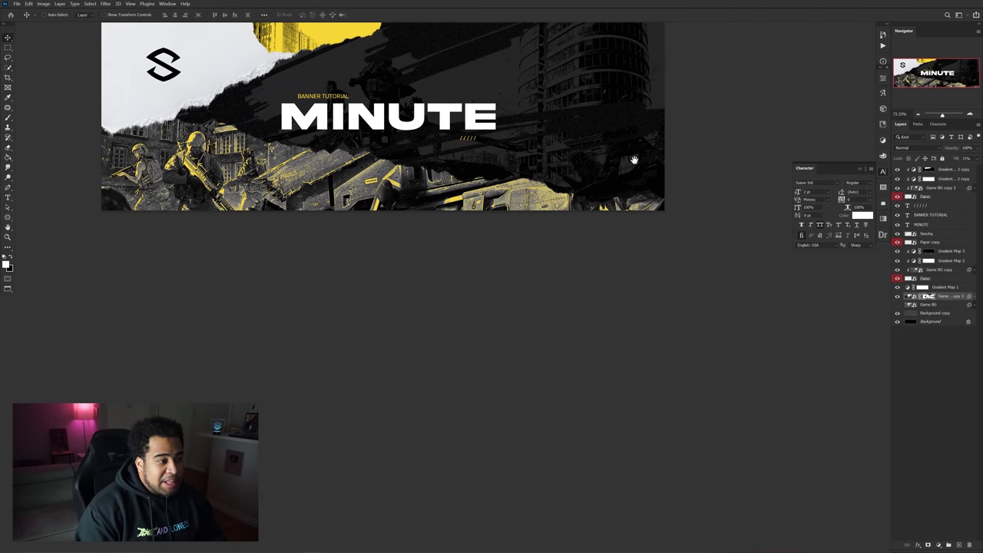
{"action": "left_click_drag", "start_coordinate": [634, 159], "coordinate": [686, 233]}
{"action": "key", "text": "f"}
{"action": "key", "text": "f"}
{"action": "left_click", "coordinate": [58, 29]}
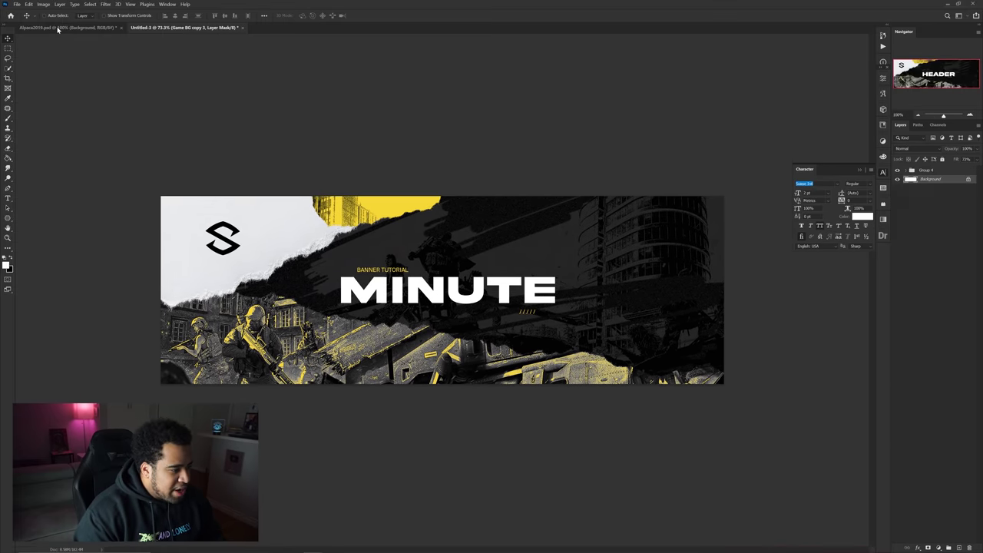
{"action": "scroll", "coordinate": [522, 220], "scroll_direction": "up", "scroll_amount": 3}
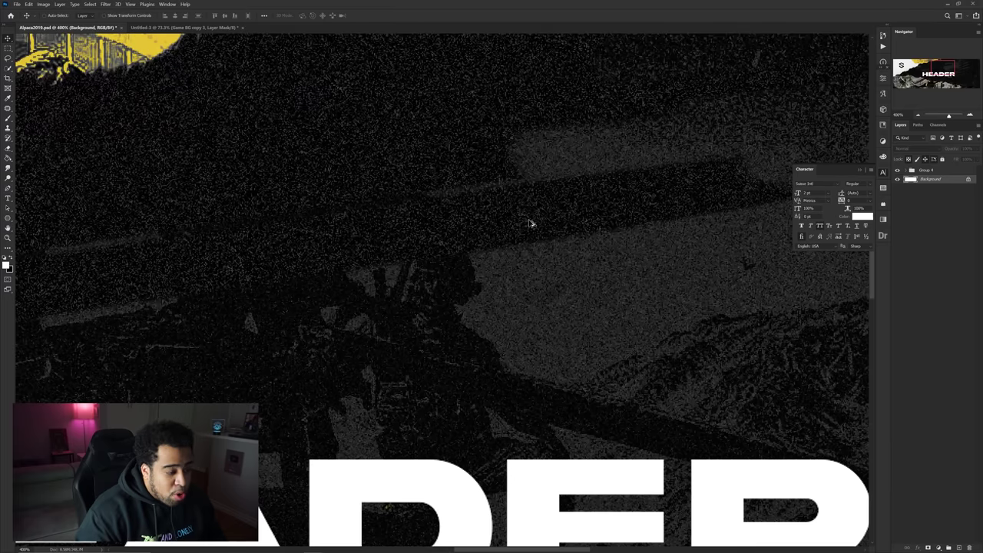
{"action": "scroll", "coordinate": [526, 224], "scroll_direction": "down", "scroll_amount": 5}
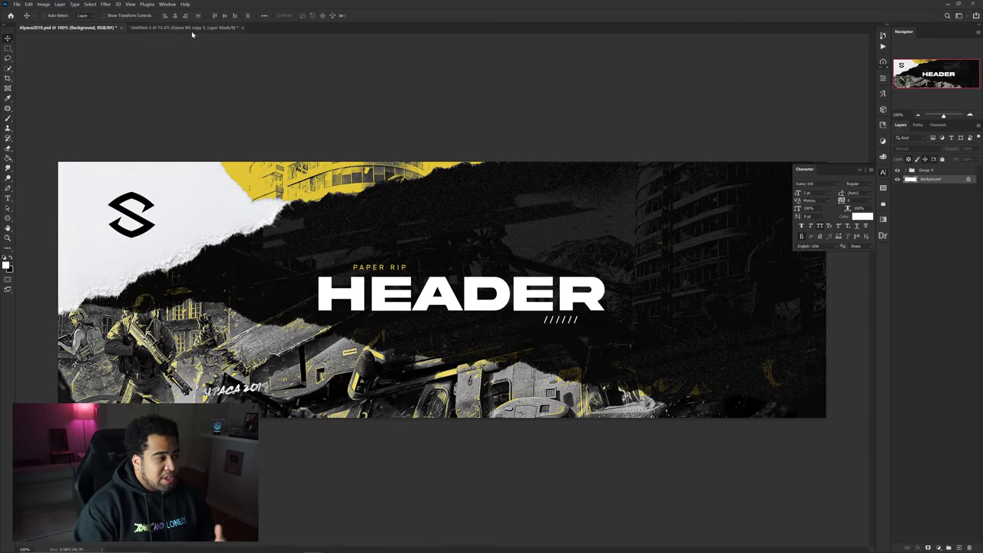
{"action": "left_click", "coordinate": [191, 29]}
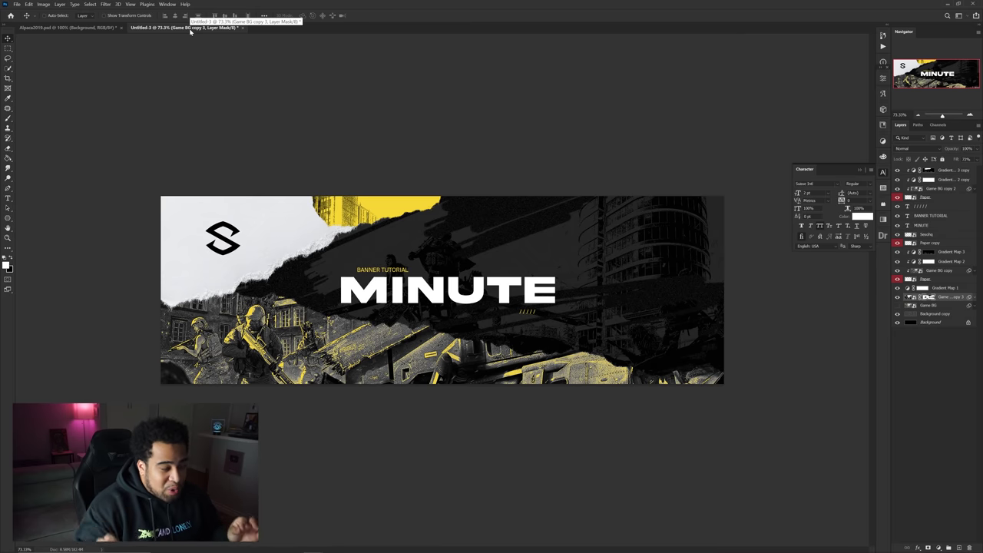
{"action": "left_click", "coordinate": [930, 315]}
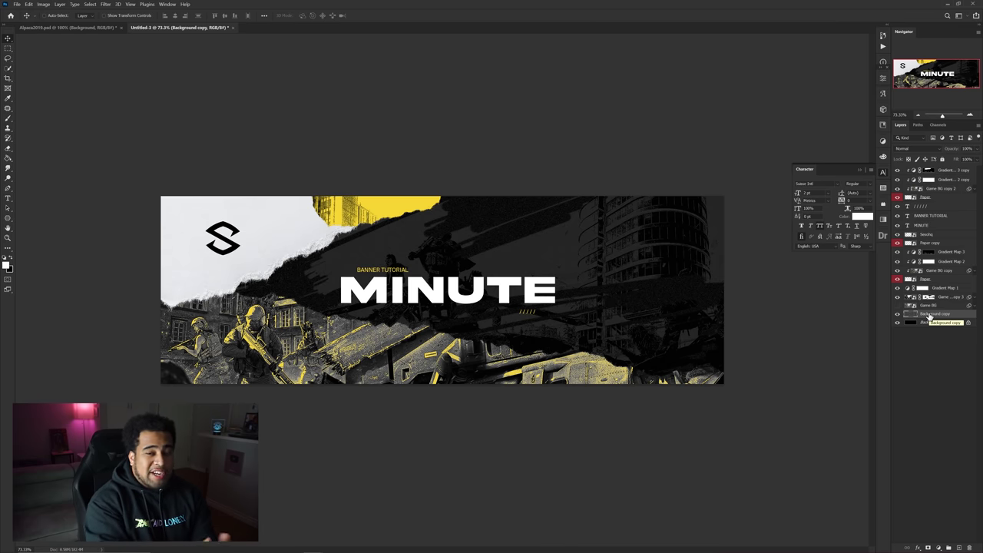
{"action": "left_click", "coordinate": [537, 242], "text": "ctrl"}
{"action": "left_click", "coordinate": [424, 201], "text": "ctrl"}
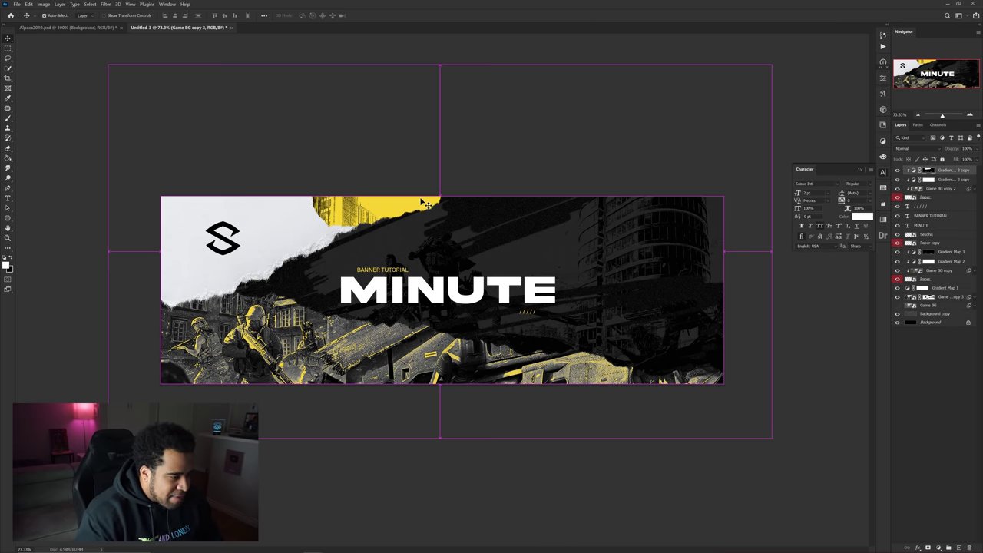
- Duplicate the small yellow slashes text onto the curved building and change the copy's text to "alpaca"
{"action": "double_click", "coordinate": [537, 310]}
{"action": "key", "text": "ctrl+Return"}
{"action": "key", "text": "v"}
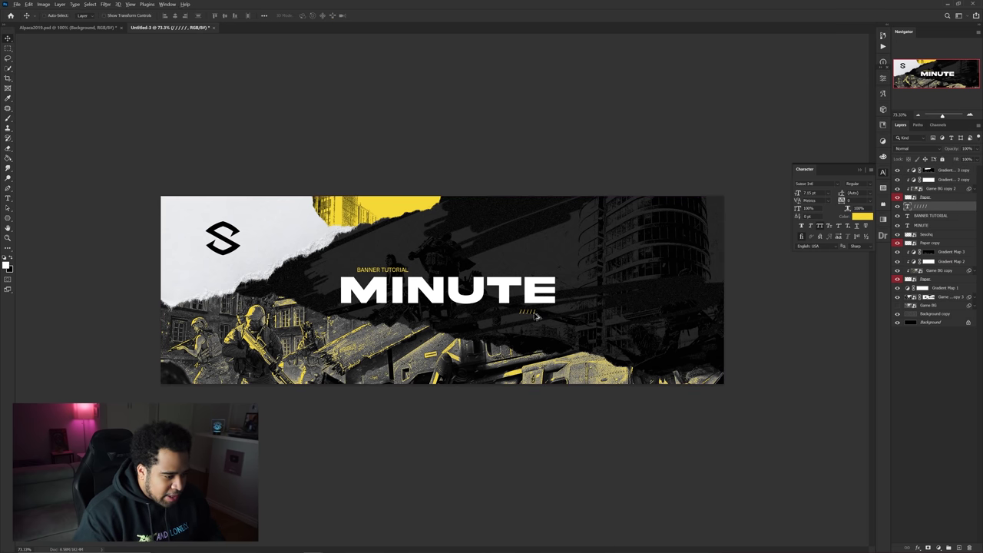
{"action": "left_click_drag", "start_coordinate": [538, 315], "coordinate": [707, 270]}
{"action": "scroll", "coordinate": [703, 269], "scroll_direction": "up", "scroll_amount": 5}
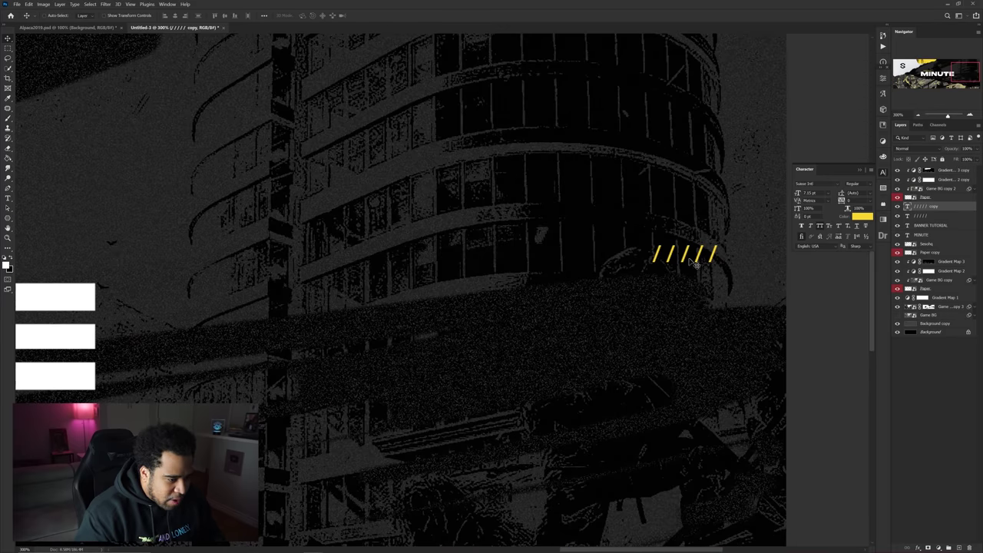
{"action": "double_click", "coordinate": [692, 257]}
{"action": "left_click", "coordinate": [681, 255]}
{"action": "type", "text": "alpaca"}
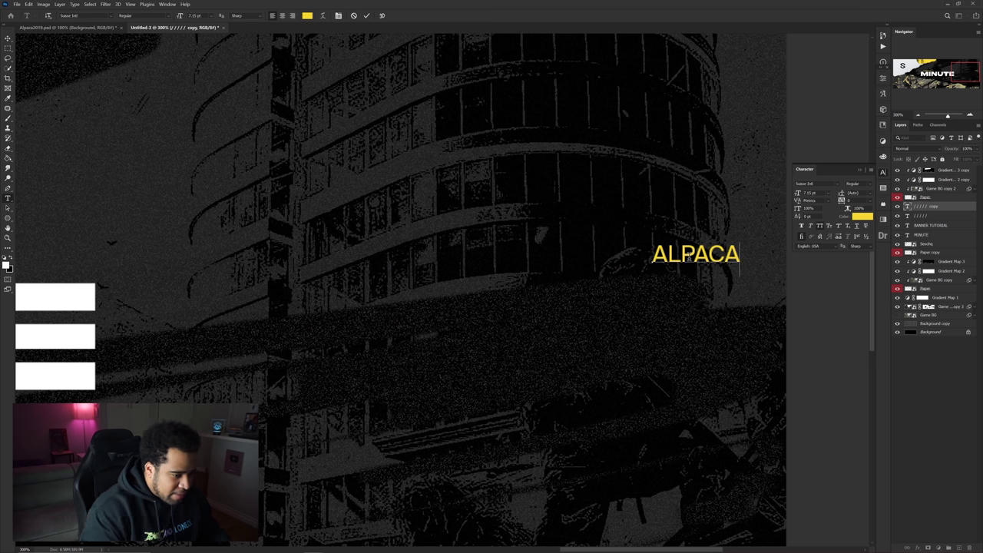
{"action": "key", "text": "ctrl+Return"}
{"action": "key", "text": "v"}
- Rotate the ALPACA text to read vertically upward, scale it down to 4.47 pt and place it near the canvas's right edge
{"action": "key", "text": "ctrl+t"}
{"action": "left_click_drag", "start_coordinate": [755, 246], "coordinate": [686, 209]}
{"action": "key", "text": "Return"}
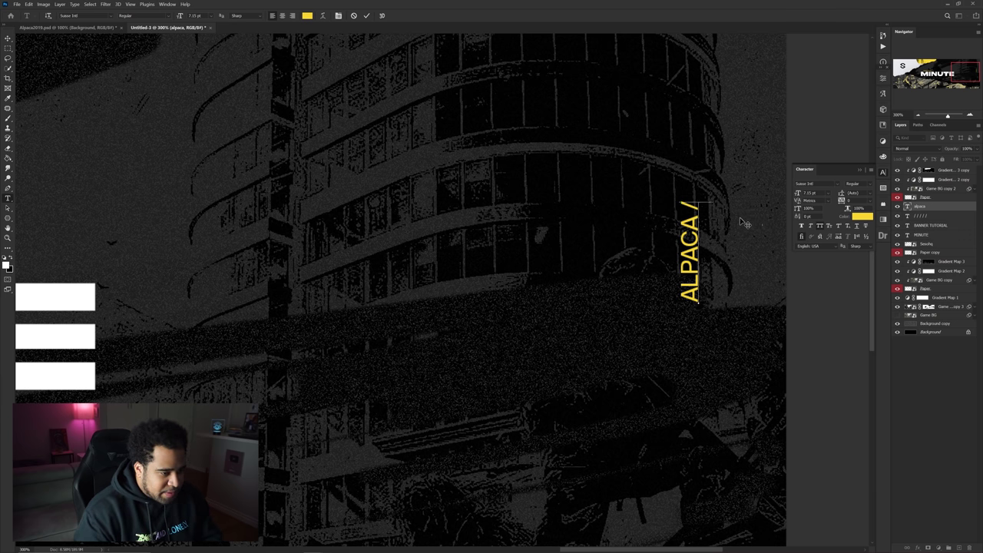
{"action": "key", "text": "ctrl+t"}
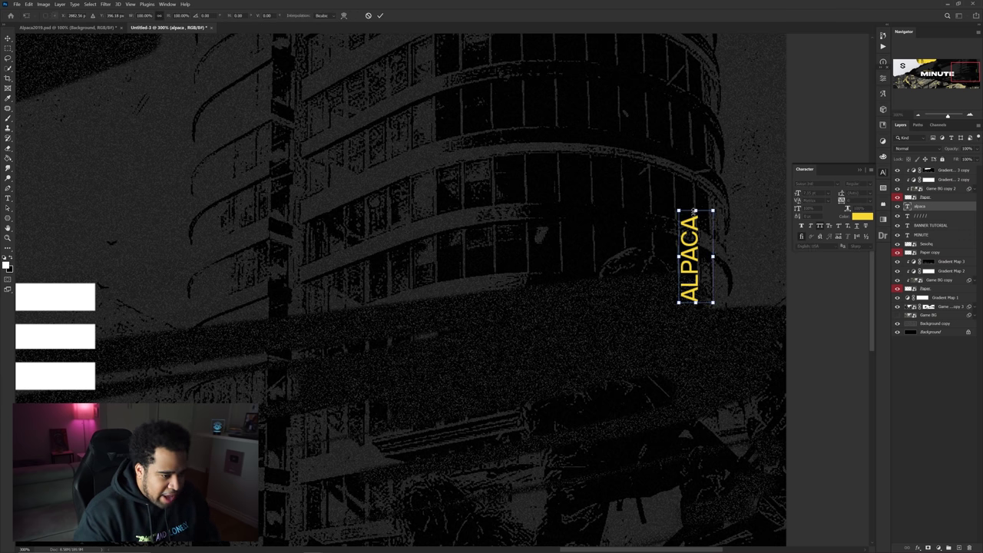
{"action": "left_click_drag", "start_coordinate": [707, 209], "coordinate": [766, 191]}
{"action": "key", "text": "Return"}
- Duplicate the vertical ALPACA text, replace the copy's text with a row of slashes and position it directly above ALPACA
{"action": "left_click_drag", "start_coordinate": [766, 193], "coordinate": [672, 286]}
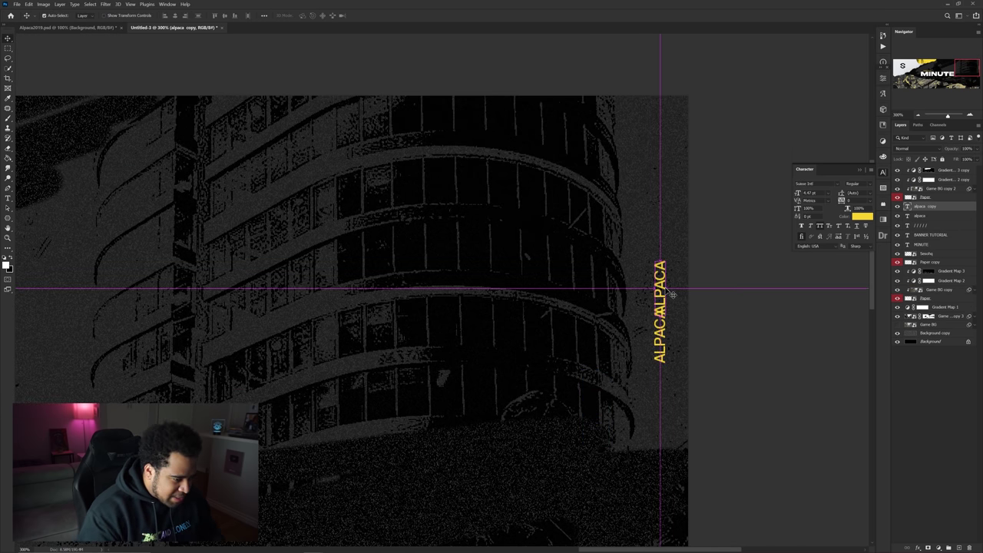
{"action": "double_click", "coordinate": [667, 291]}
{"action": "key", "text": "ctrl+a"}
{"action": "type", "text": "/ /"}
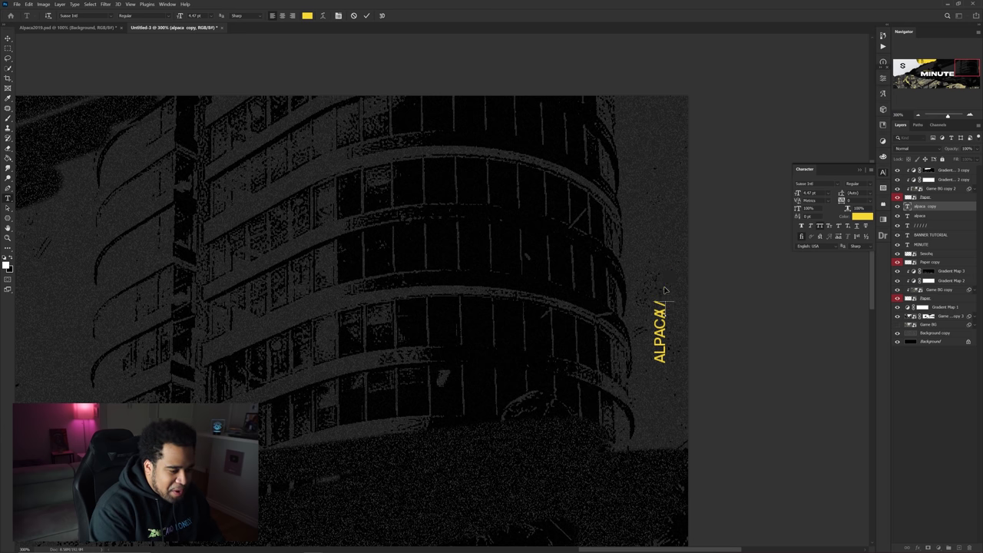
{"action": "key", "text": "ctrl+Return"}
{"action": "left_click_drag", "start_coordinate": [666, 288], "coordinate": [665, 274]}
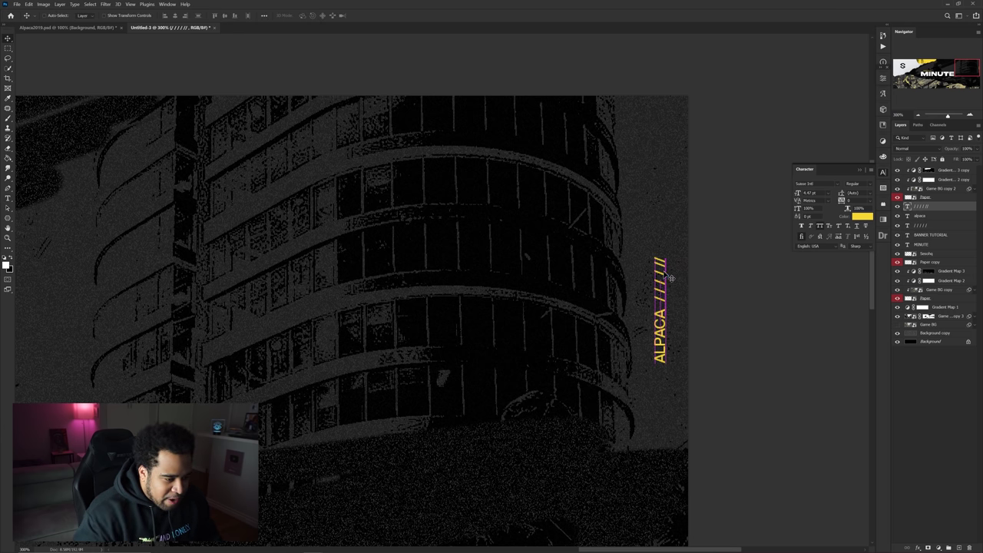
- Recolor the vertical slashes above ALPACA to white and nudge them slightly upward
{"action": "left_click", "coordinate": [859, 217]}
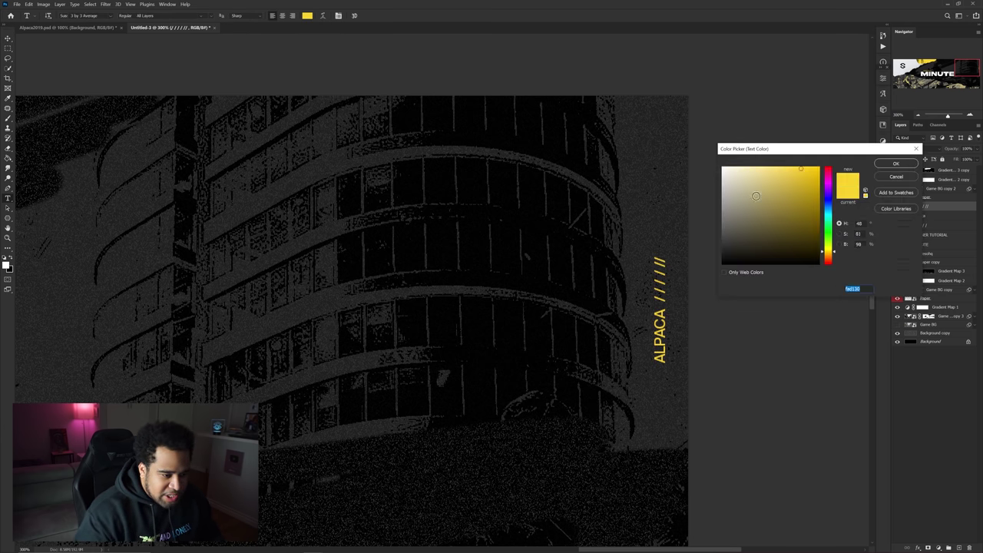
{"action": "left_click_drag", "start_coordinate": [741, 177], "coordinate": [717, 158]}
{"action": "left_click", "coordinate": [891, 164]}
{"action": "key", "text": "v"}
{"action": "left_click_drag", "start_coordinate": [661, 291], "coordinate": [663, 283]}
{"action": "scroll", "coordinate": [664, 287], "scroll_direction": "down", "scroll_amount": 2}
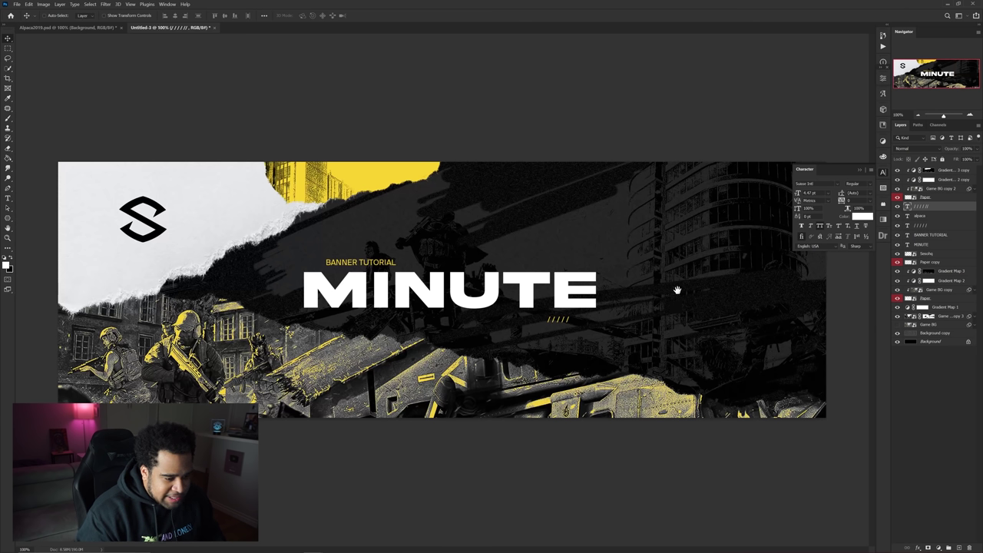
- Scale the vertical ALPACA text and its white slashes together to 4.64 pt near the right edge, and collapse the Character panel
{"action": "scroll", "coordinate": [811, 265], "scroll_direction": "up", "scroll_amount": 3}
{"action": "left_click_drag", "start_coordinate": [812, 266], "coordinate": [544, 300]}
{"action": "left_click", "coordinate": [499, 234], "text": "ctrl"}
{"action": "key", "text": "ctrl+t"}
{"action": "right_click", "coordinate": [499, 235]}
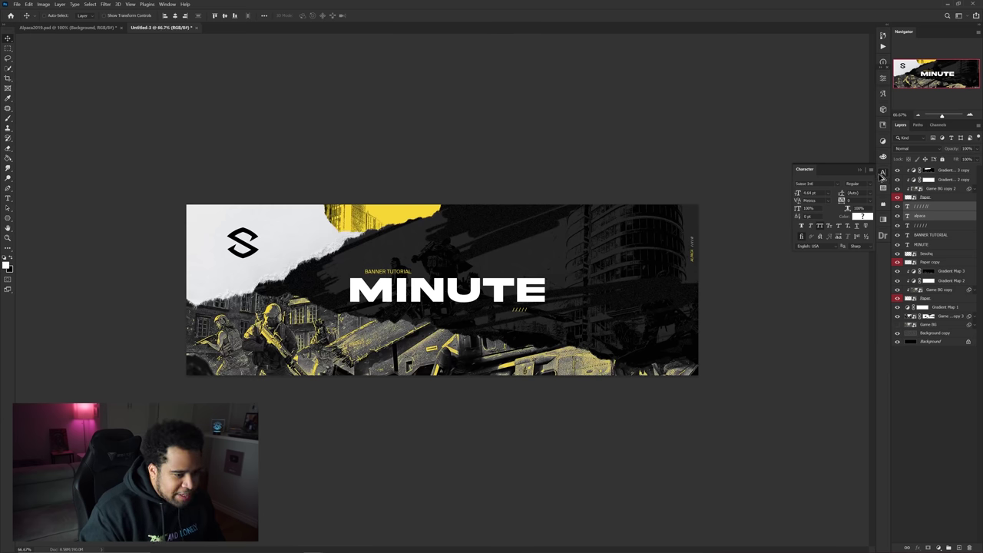
{"action": "left_click", "coordinate": [882, 177]}
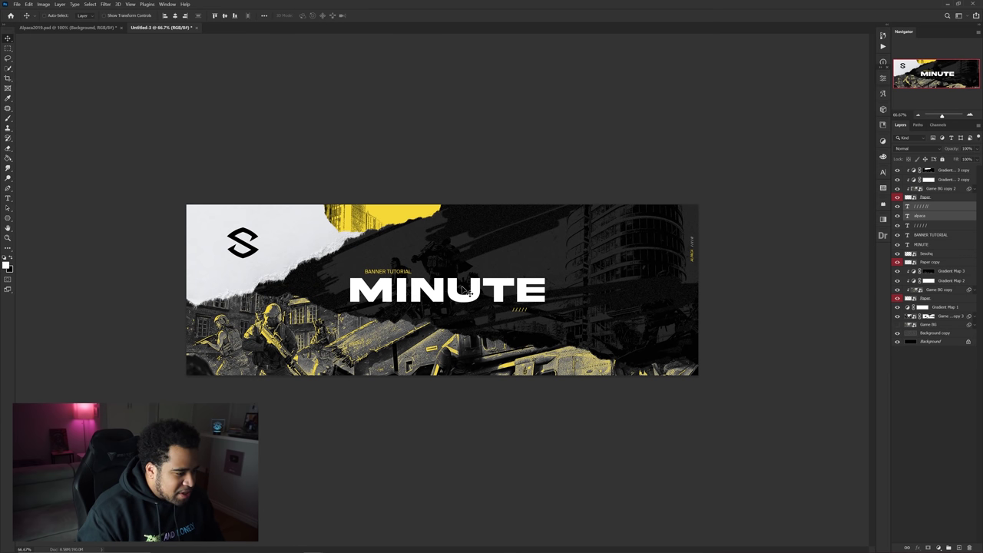
- Enlarge the MINUTE title together with the BANNER TUTORIAL text and yellow slashes, and shift the group slightly left and down
{"action": "left_click", "coordinate": [510, 295], "text": "ctrl+shift"}
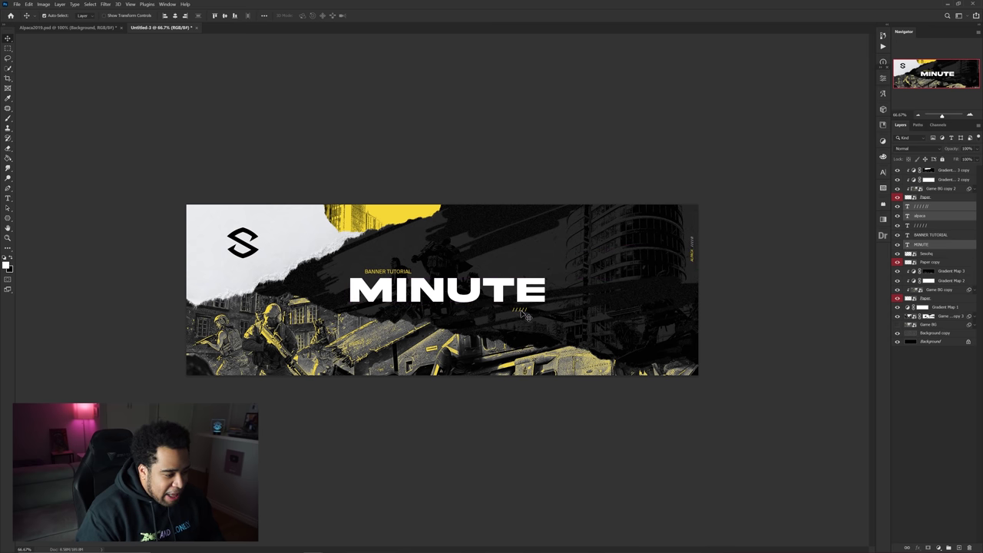
{"action": "left_click", "coordinate": [519, 309], "text": "ctrl+shift"}
{"action": "left_click", "coordinate": [394, 273], "text": "ctrl+shift"}
{"action": "left_click_drag", "start_coordinate": [471, 291], "coordinate": [476, 294]}
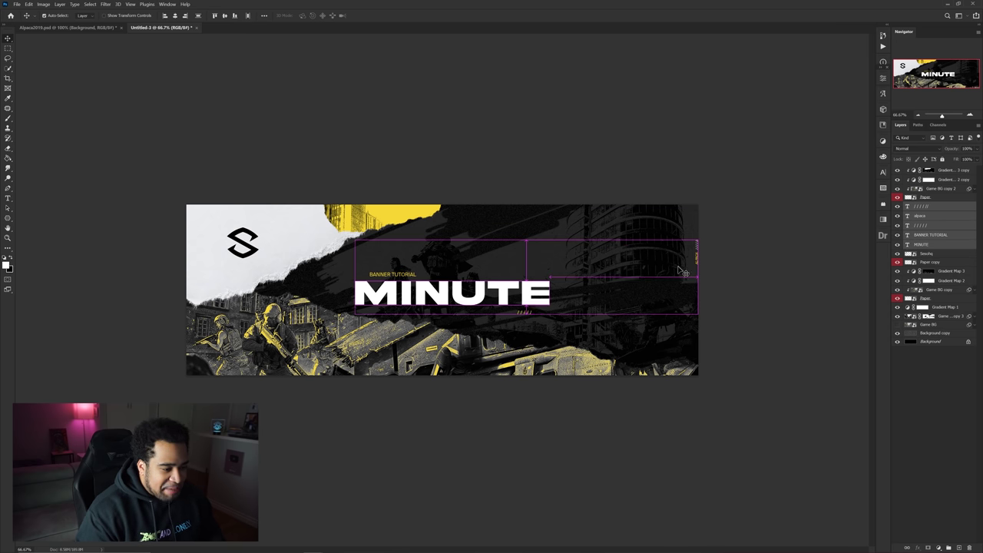
{"action": "key", "text": "ctrl+z"}
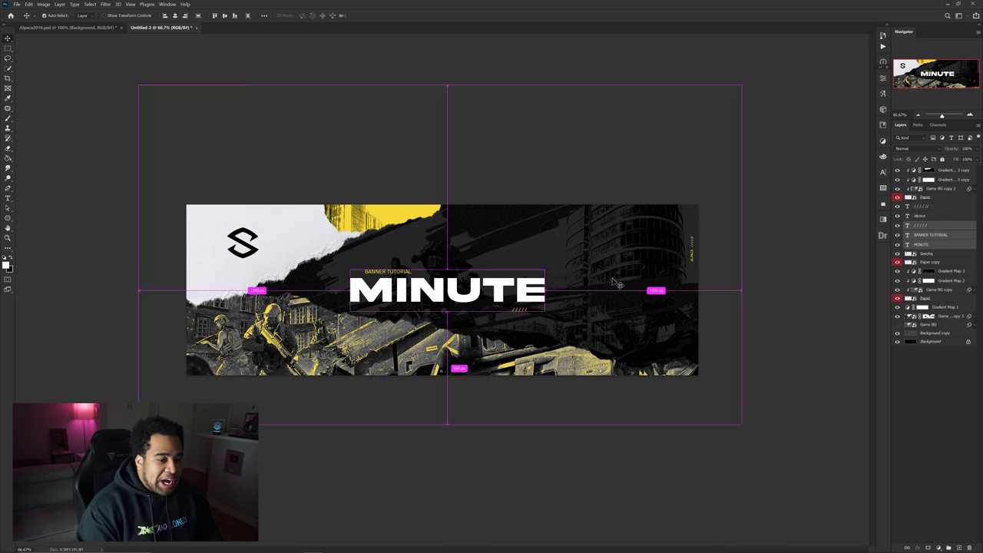
{"action": "key", "text": "ctrl+t"}
{"action": "left_click_drag", "start_coordinate": [547, 291], "coordinate": [575, 292]}
{"action": "key", "text": "Return"}
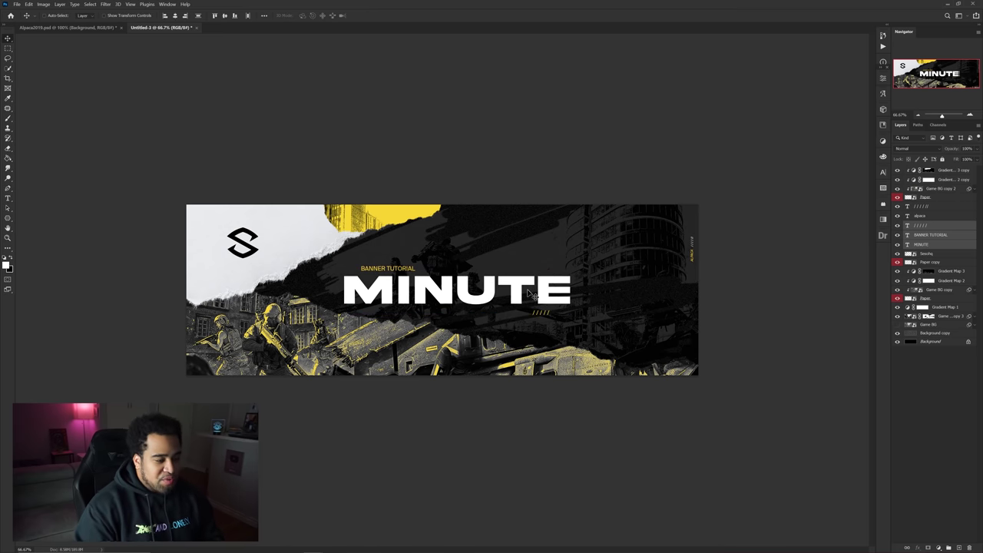
{"action": "key", "text": "ctrl+1"}
{"action": "left_click_drag", "start_coordinate": [520, 289], "coordinate": [517, 292]}
- Enlarge the upper Paper layer behind the yellow building tear to about 800 × 513 px
{"action": "key", "text": "ctrl"}
{"action": "left_click", "coordinate": [408, 178]}
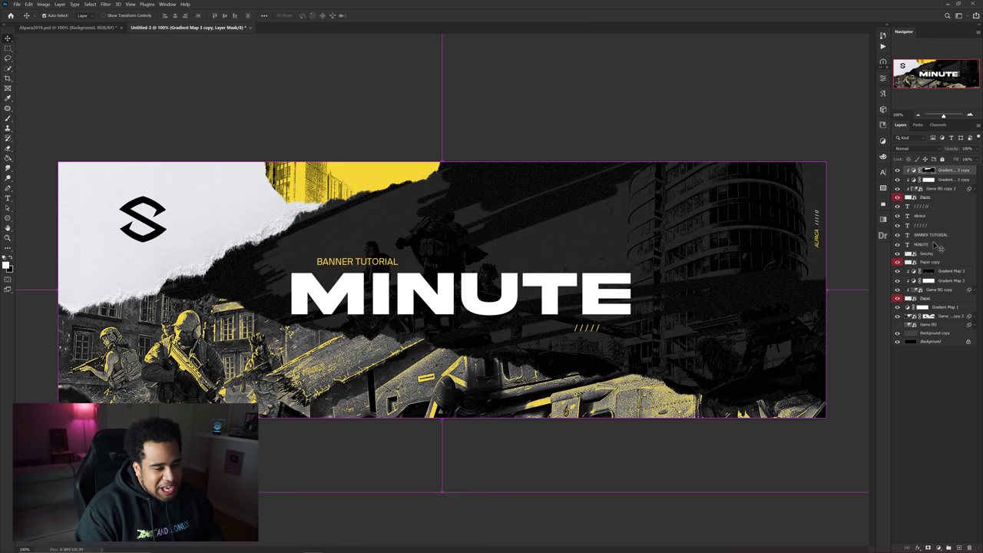
{"action": "left_click", "coordinate": [926, 197]}
{"action": "key", "text": "ctrl+t"}
{"action": "left_click_drag", "start_coordinate": [441, 148], "coordinate": [462, 145]}
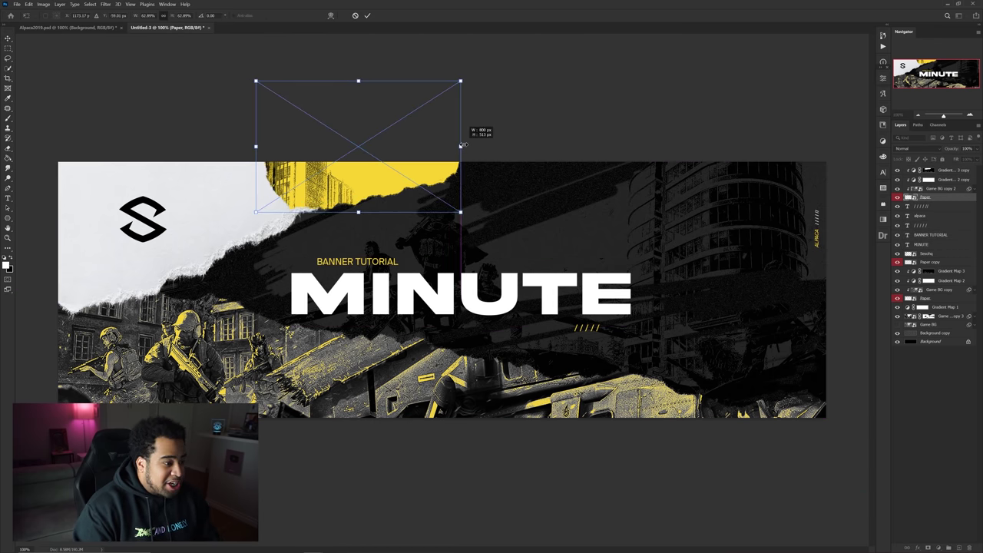
{"action": "key", "text": "Return"}
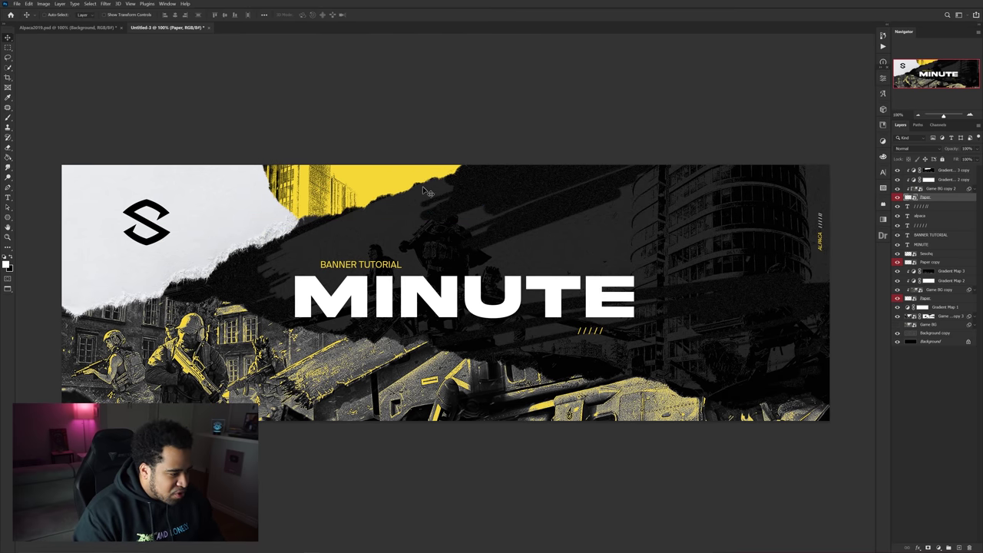
- Review the whole header in full-screen view with the interface hidden
{"action": "key", "text": "f"}
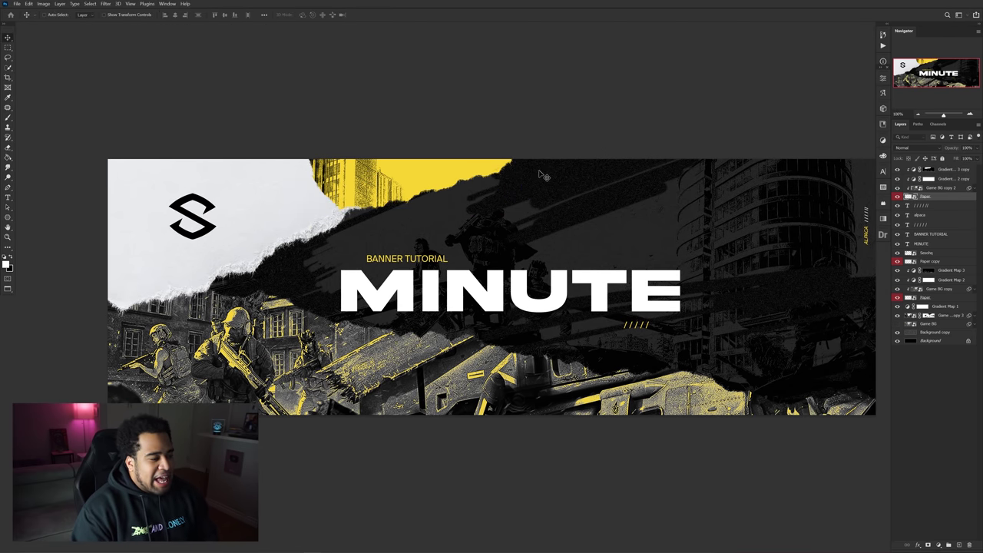
{"action": "key", "text": "f"}
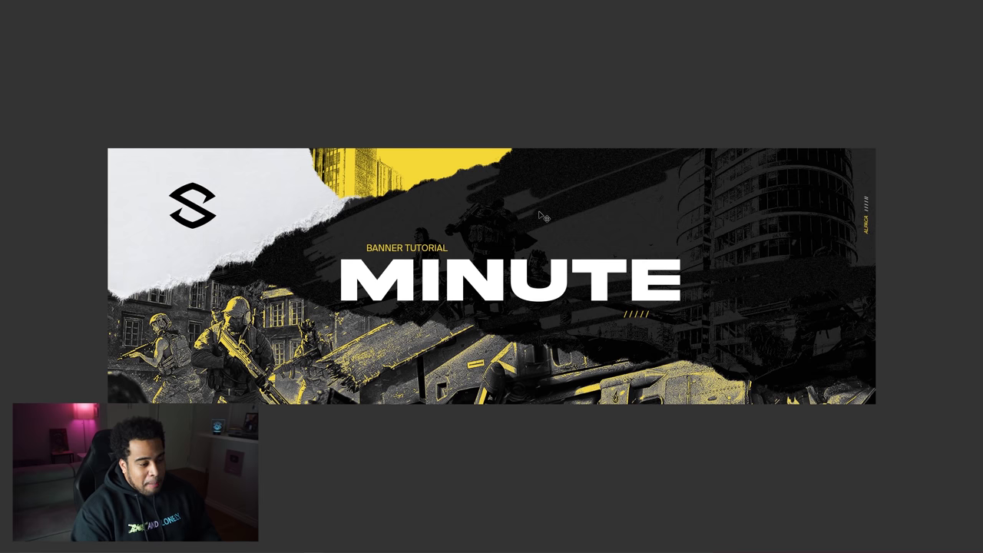